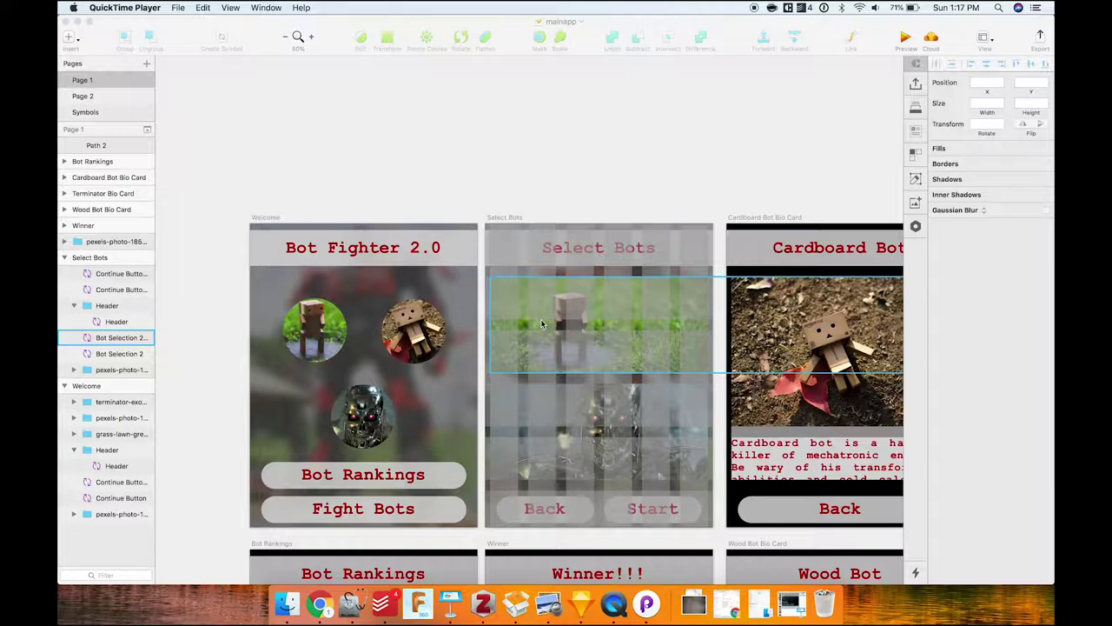
# Look over the Welcome, Select Bots, Cardboard Bot and Winner artboards of the mainapp design.
pyautogui.click(552, 379)
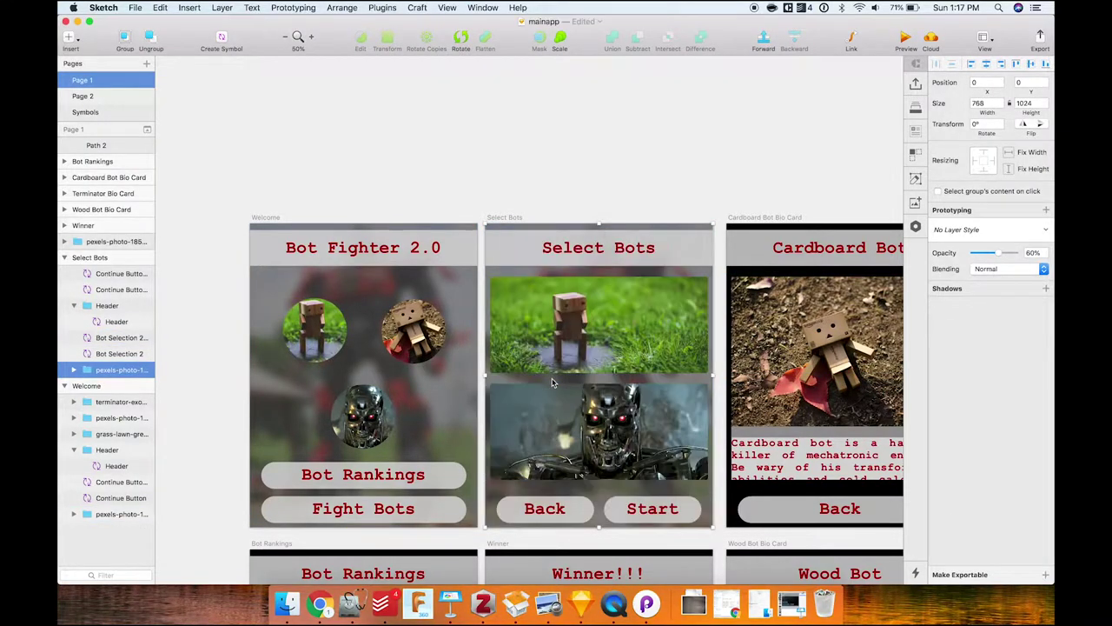
pyautogui.scroll(-5, 556, 369)
pyautogui.scroll(-2, 561, 352)
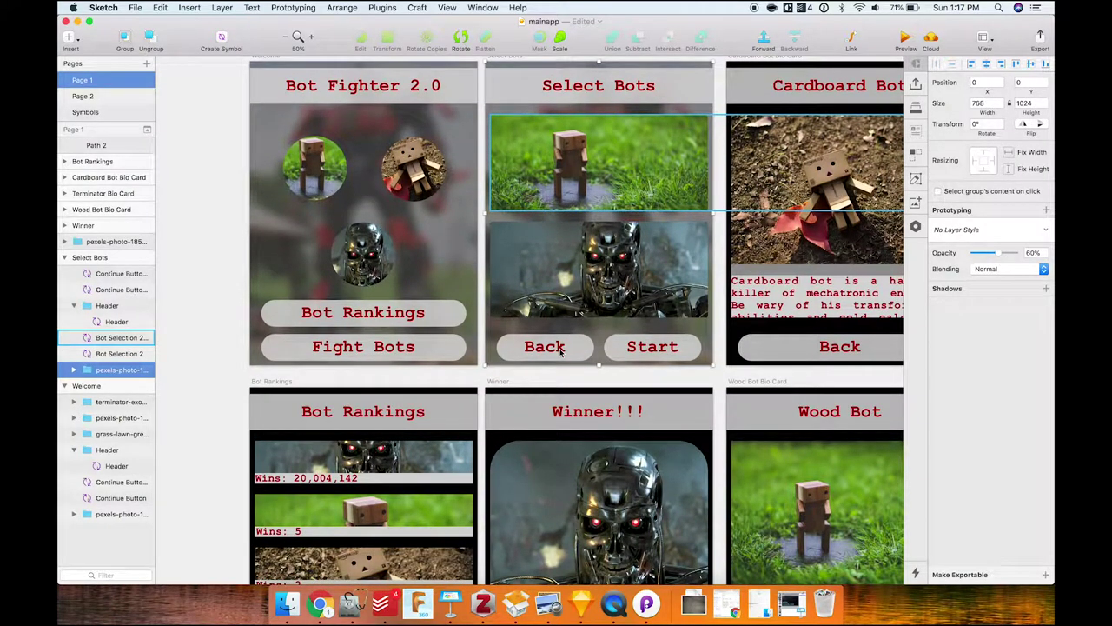
pyautogui.hscroll(5, 560, 350)
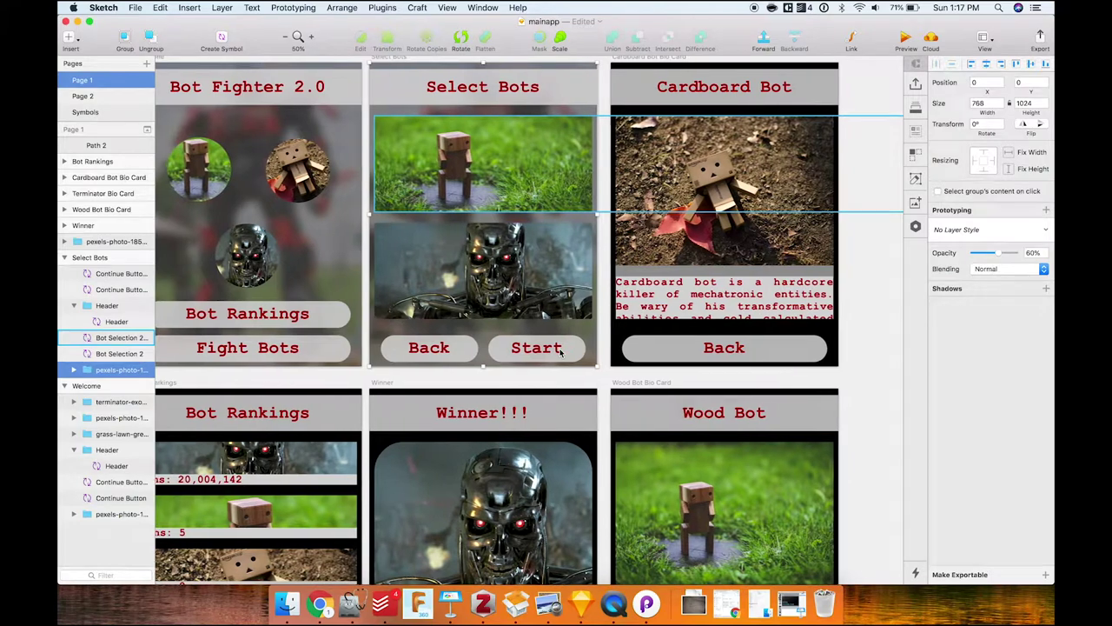
pyautogui.scroll(-6, 561, 350)
pyautogui.hscroll(-3, 560, 351)
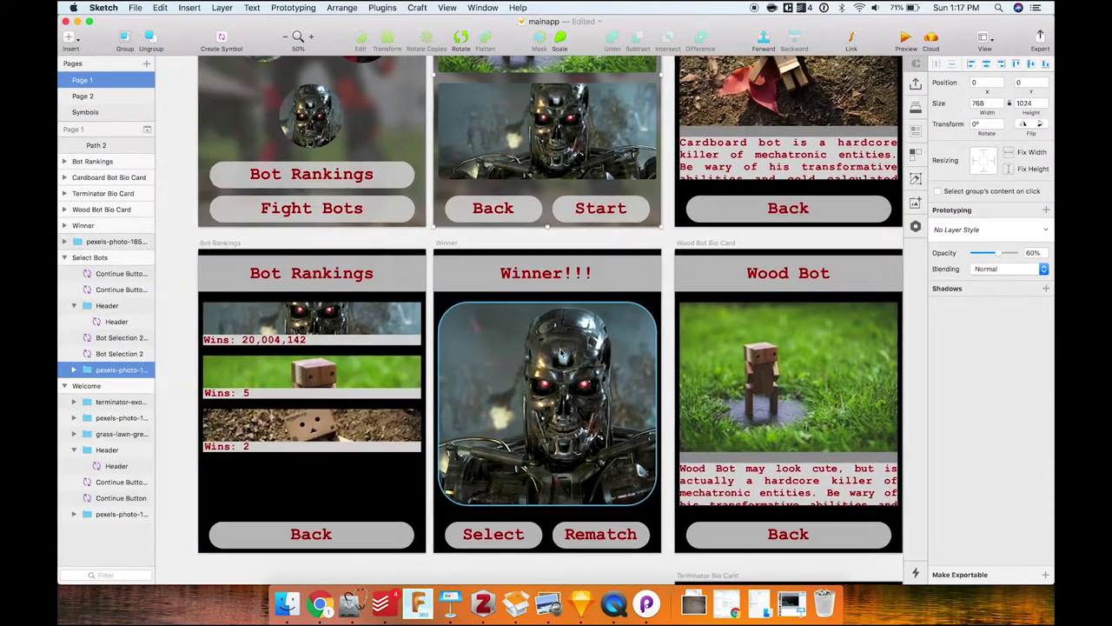
pyautogui.hscroll(-3, 560, 352)
pyautogui.scroll(5, 559, 350)
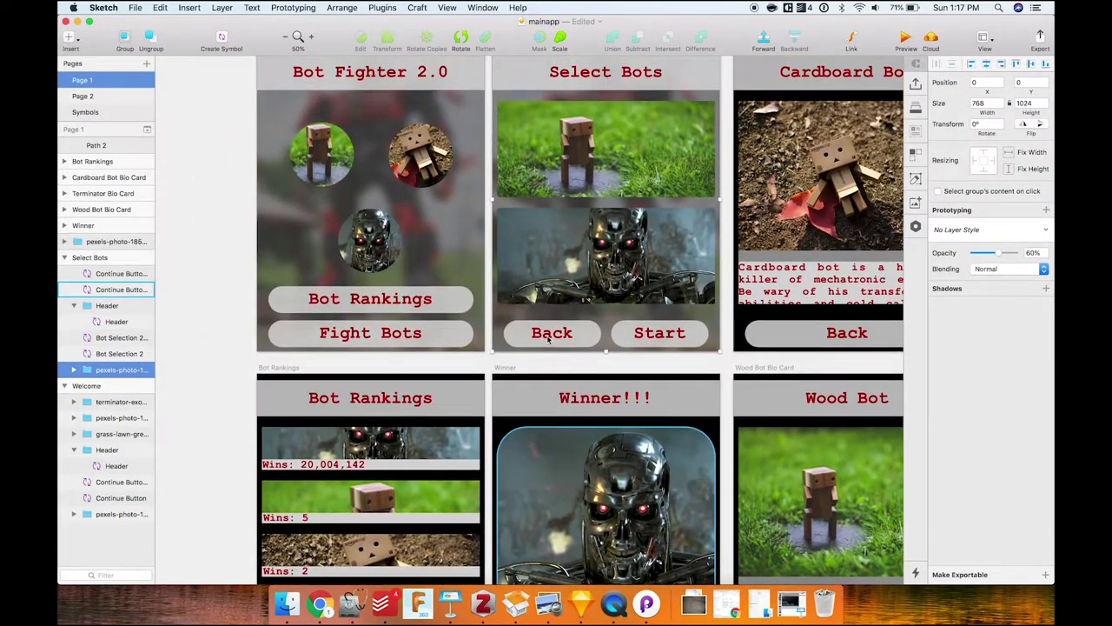
pyautogui.hscroll(4, 548, 341)
pyautogui.scroll(1, 548, 341)
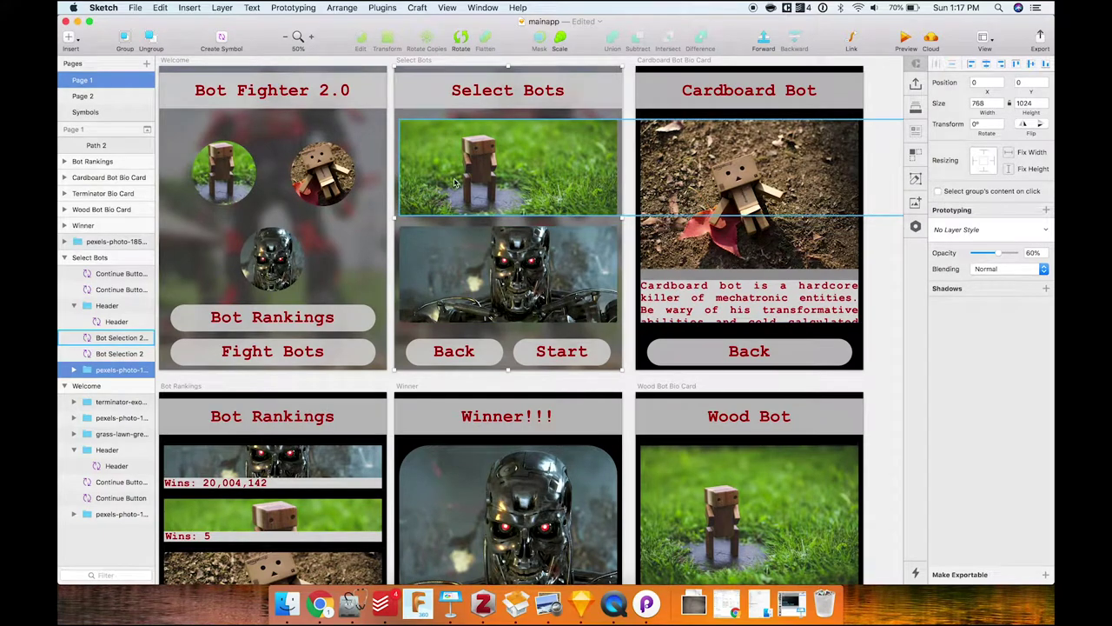
pyautogui.scroll(-15, 454, 181)
pyautogui.hscroll(6, 454, 182)
pyautogui.scroll(-4, 454, 182)
pyautogui.scroll(20, 454, 182)
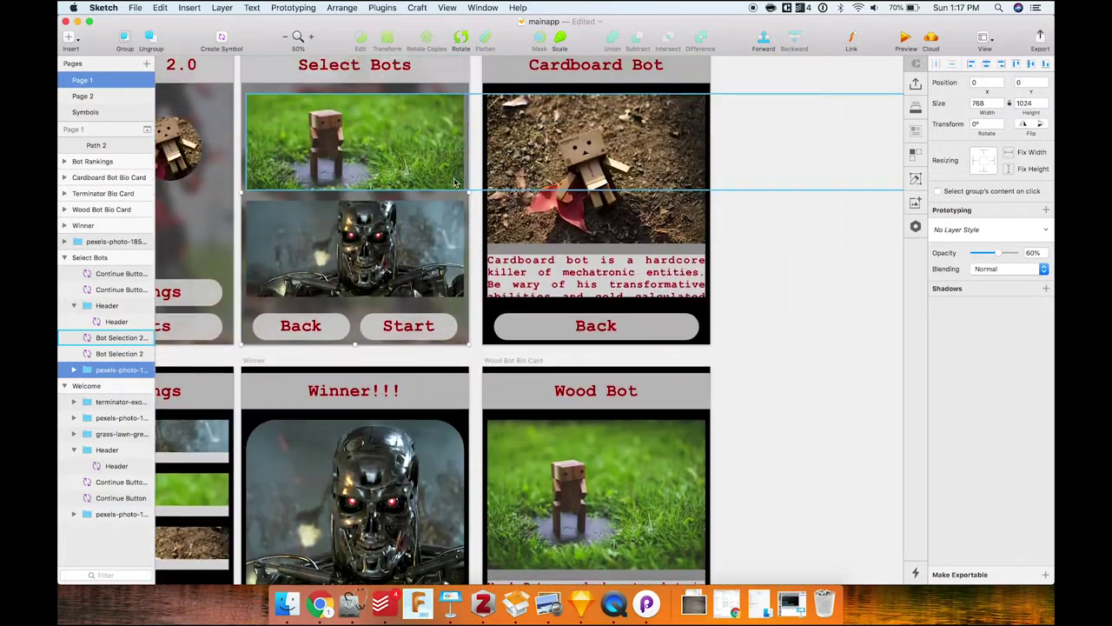
pyautogui.scroll(2, 453, 182)
pyautogui.hscroll(-5, 454, 181)
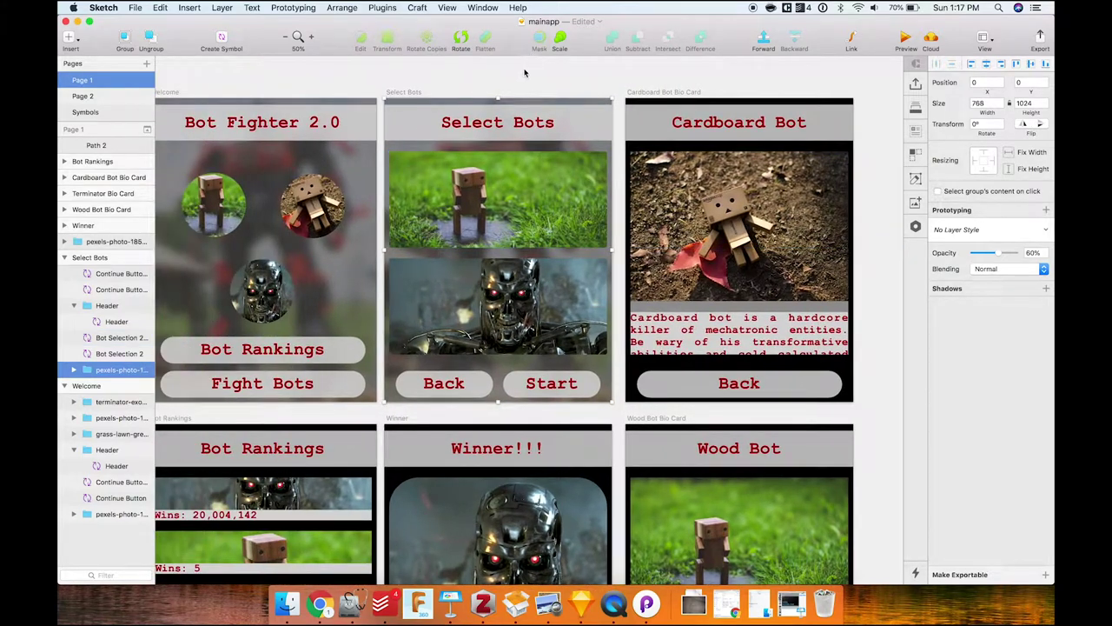
pyautogui.hscroll(-3, 523, 69)
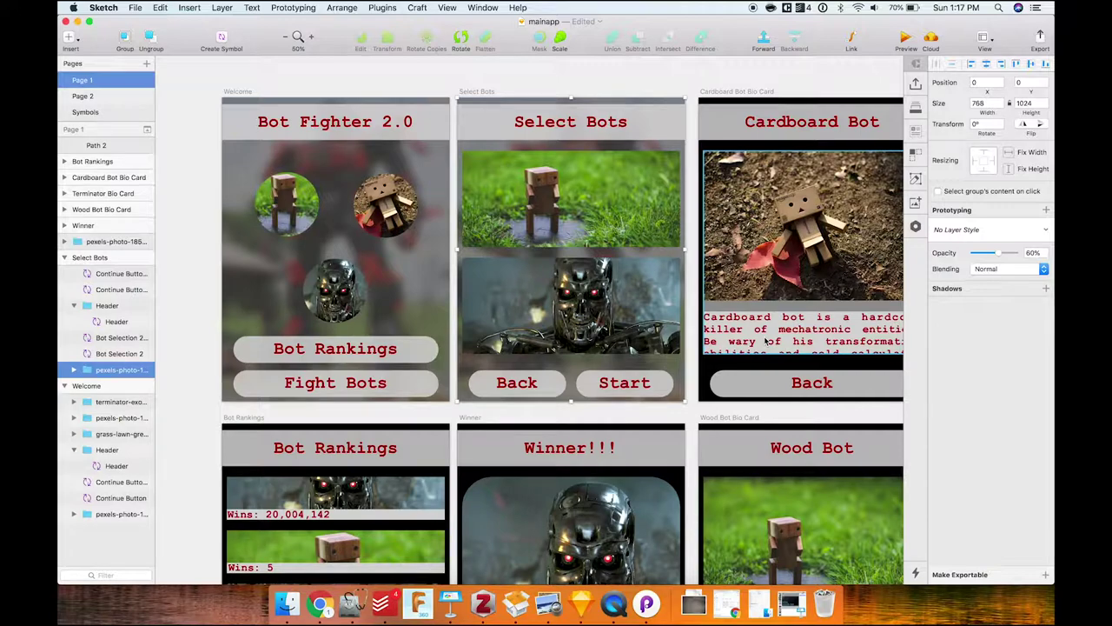
# Examine the Bot Rankings, Winner, Wood Bot and Terminator bio card artboards, and return to the Welcome artboard.
pyautogui.scroll(-5, 766, 342)
pyautogui.scroll(-1, 765, 341)
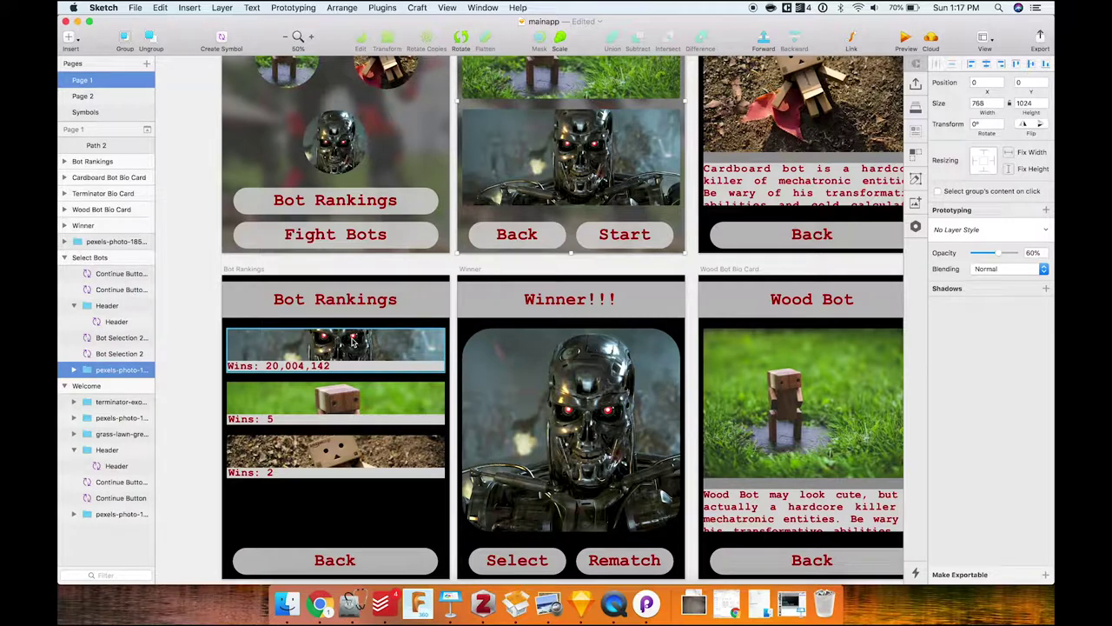
pyautogui.scroll(-5, 352, 341)
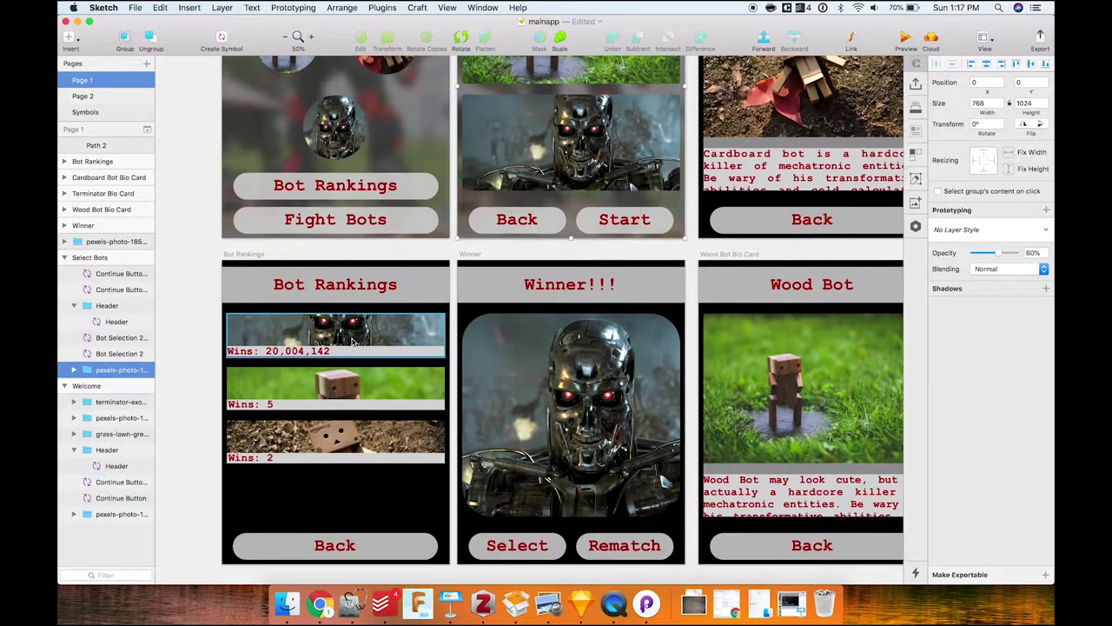
pyautogui.scroll(-10, 352, 342)
pyautogui.hscroll(6, 352, 341)
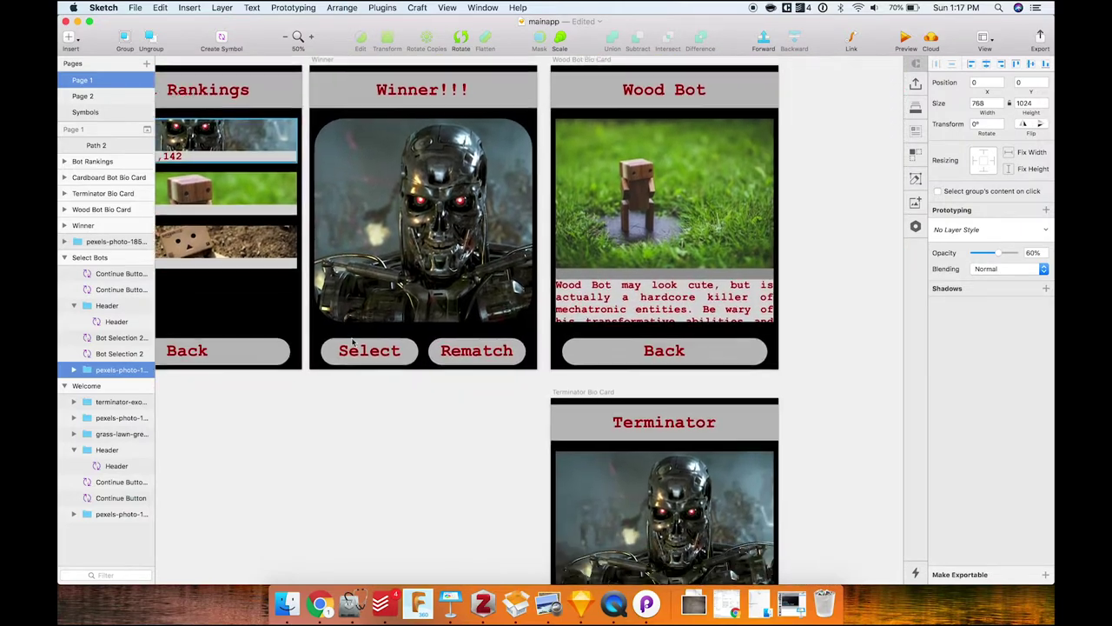
pyautogui.scroll(-1, 352, 341)
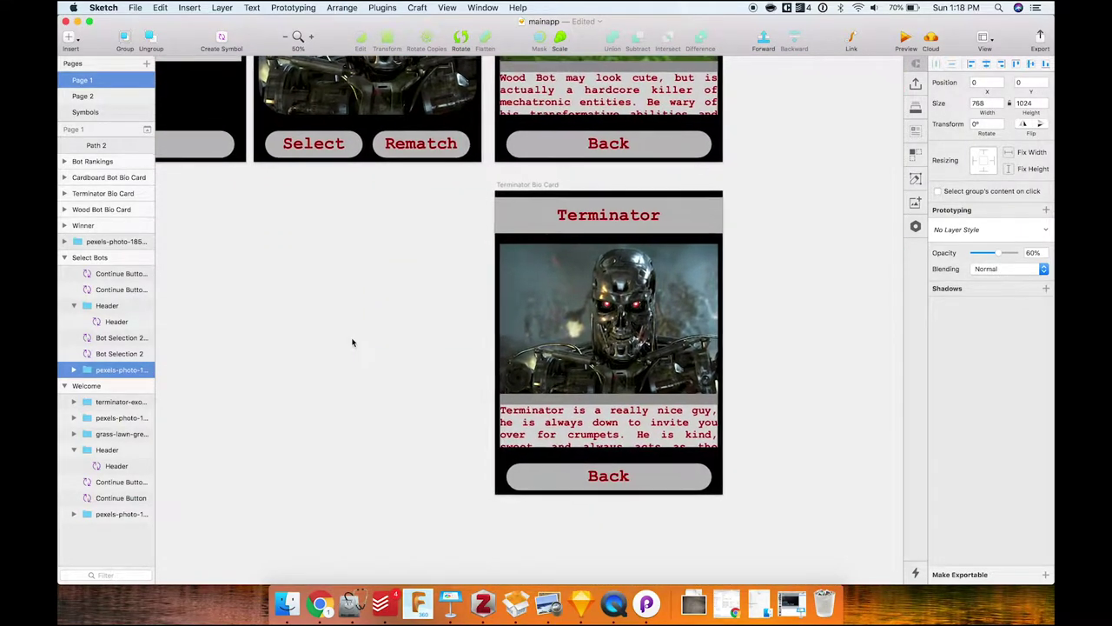
pyautogui.scroll(7, 351, 342)
pyautogui.hscroll(-6, 352, 342)
pyautogui.scroll(11, 351, 341)
pyautogui.hscroll(-3, 352, 341)
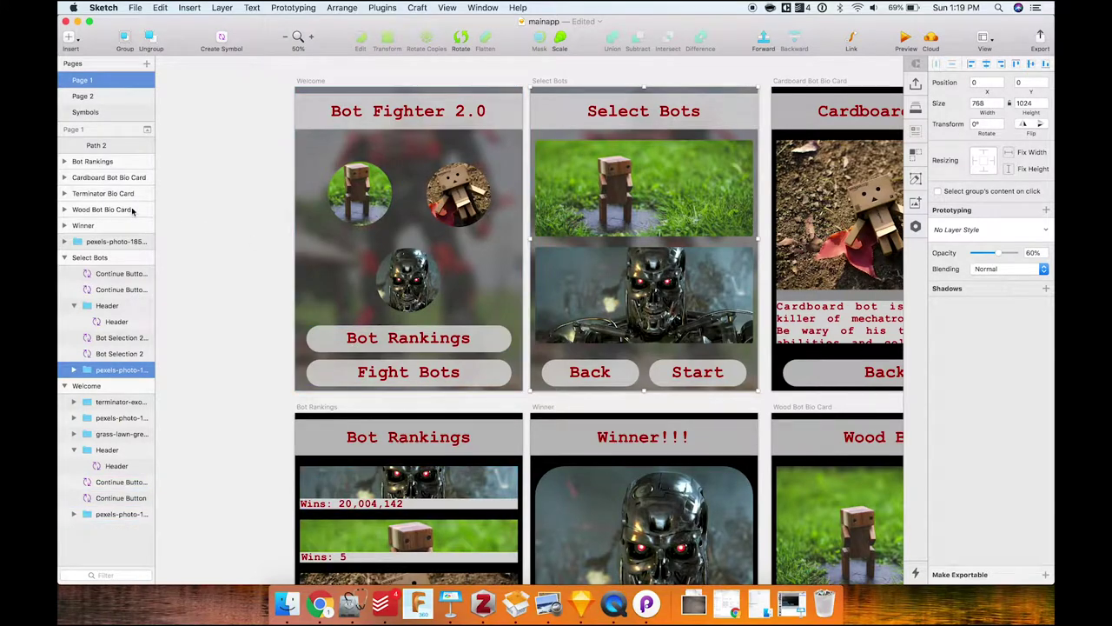
pyautogui.scroll(-5, 266, 130)
pyautogui.hscroll(4, 267, 131)
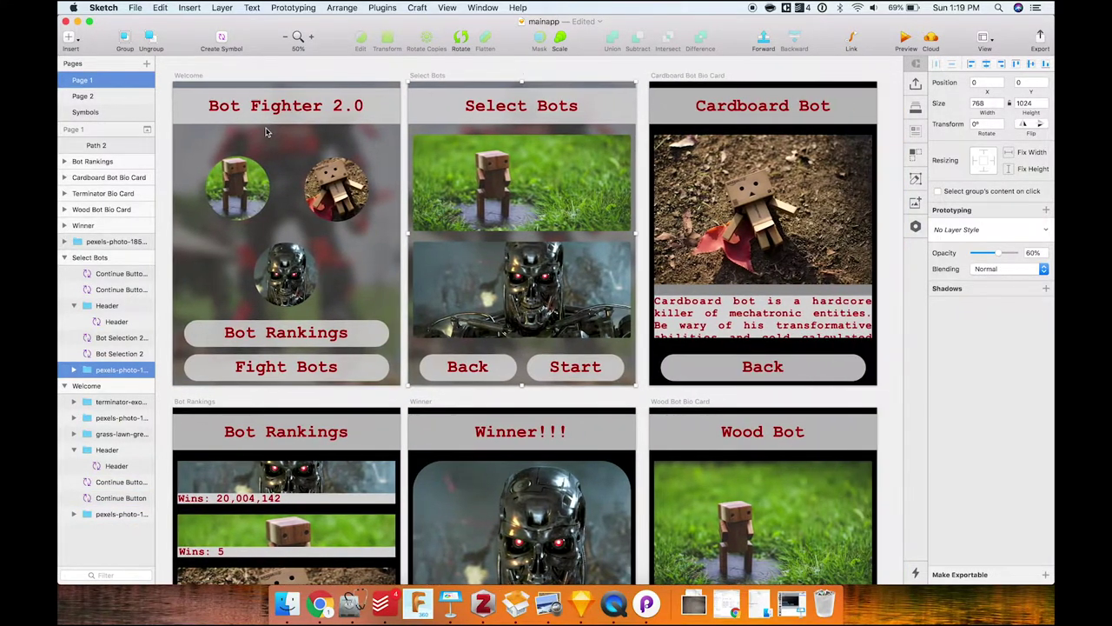
pyautogui.scroll(-12, 267, 131)
pyautogui.hscroll(4, 267, 130)
pyautogui.scroll(11, 267, 131)
pyautogui.hscroll(-6, 267, 130)
pyautogui.scroll(5, 266, 130)
pyautogui.hscroll(-1, 267, 130)
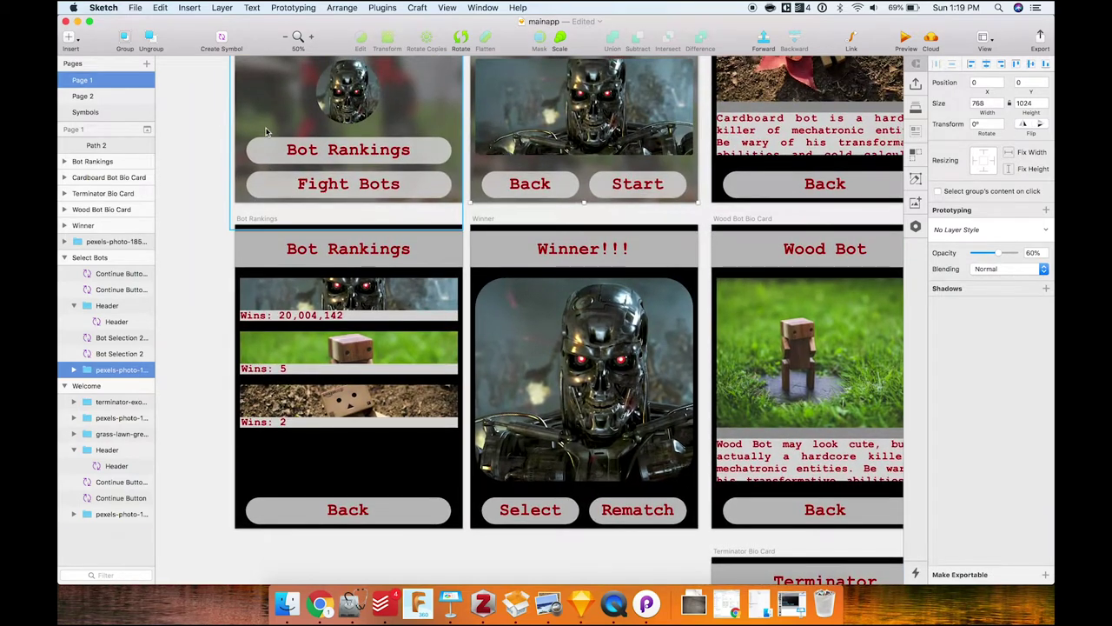
# Switch to Principle, import all artboards of the mainapp Sketch file at ×1 scale, and enlarge the document window to fill the screen.
pyautogui.click(646, 603)
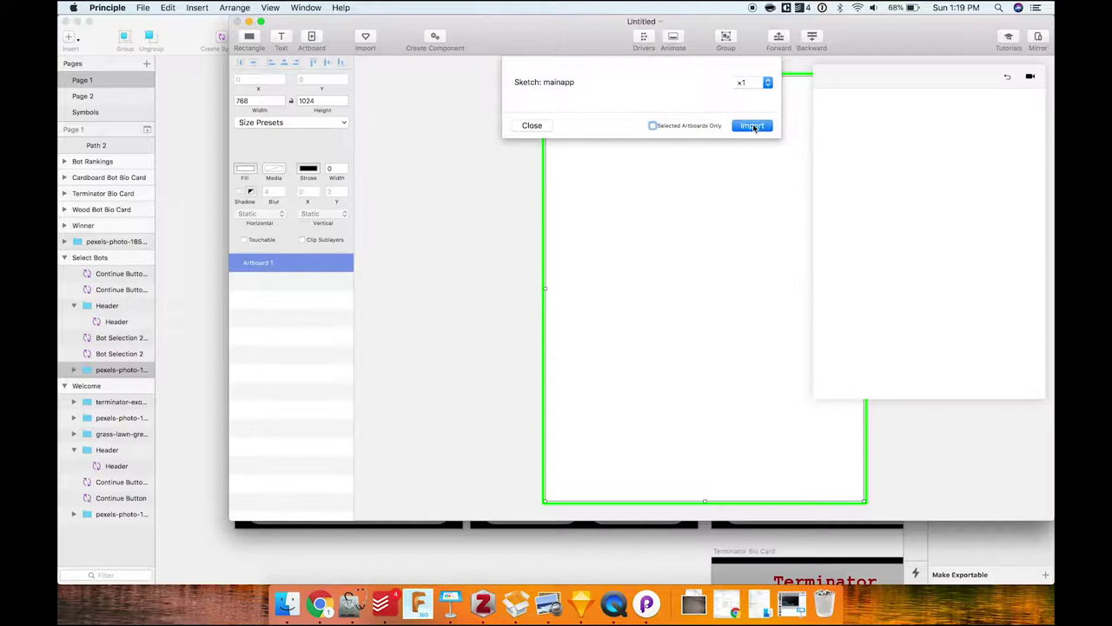
pyautogui.click(768, 82)
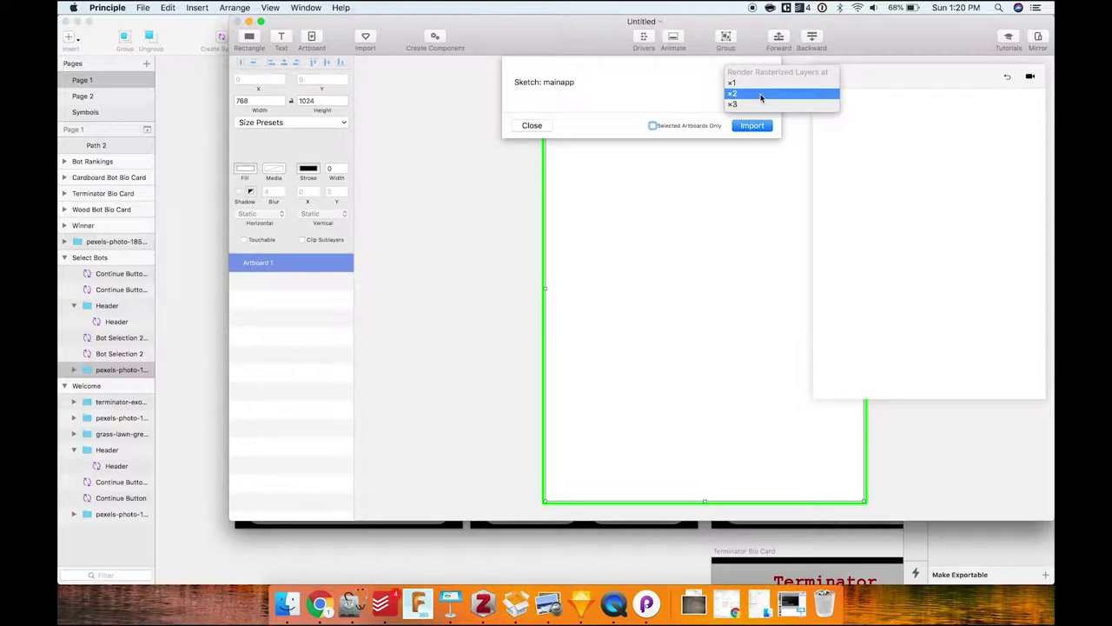
pyautogui.click(755, 83)
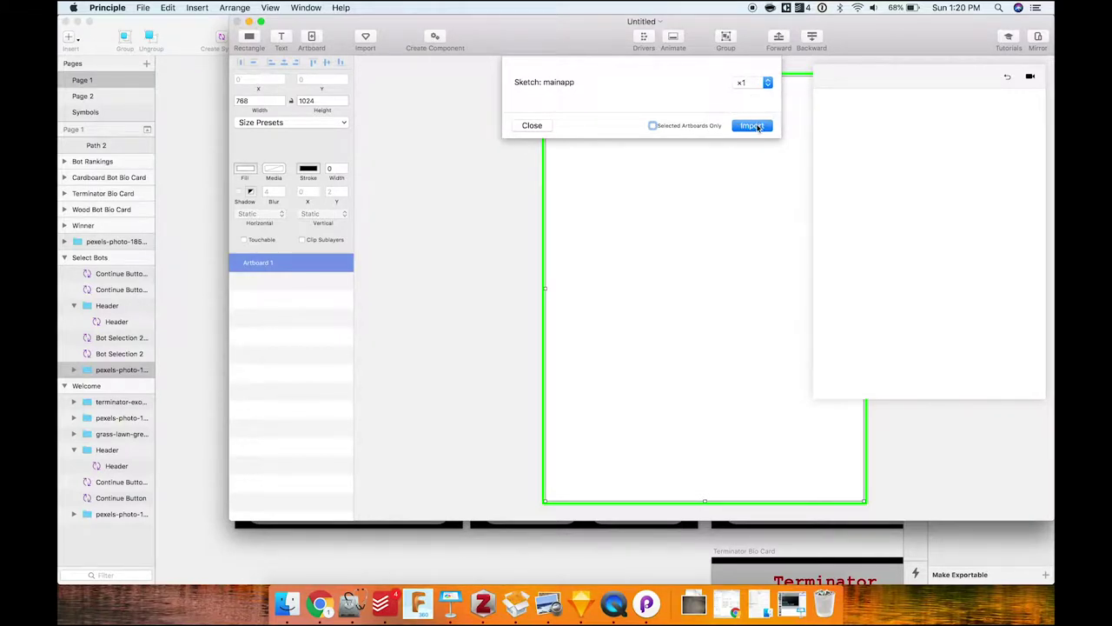
pyautogui.click(753, 126)
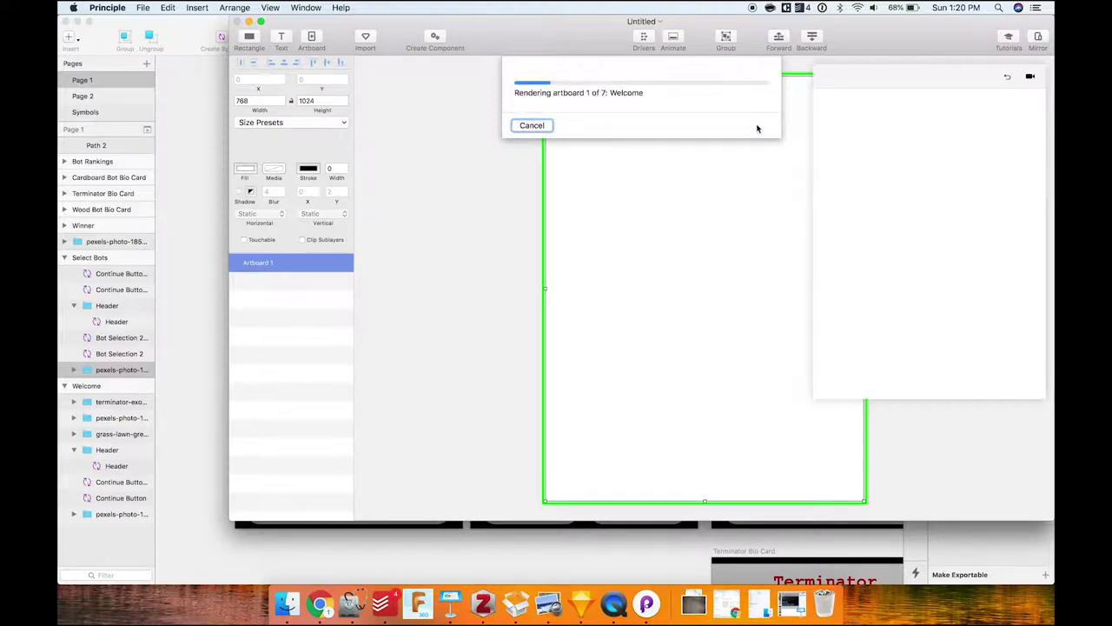
pyautogui.click(261, 22)
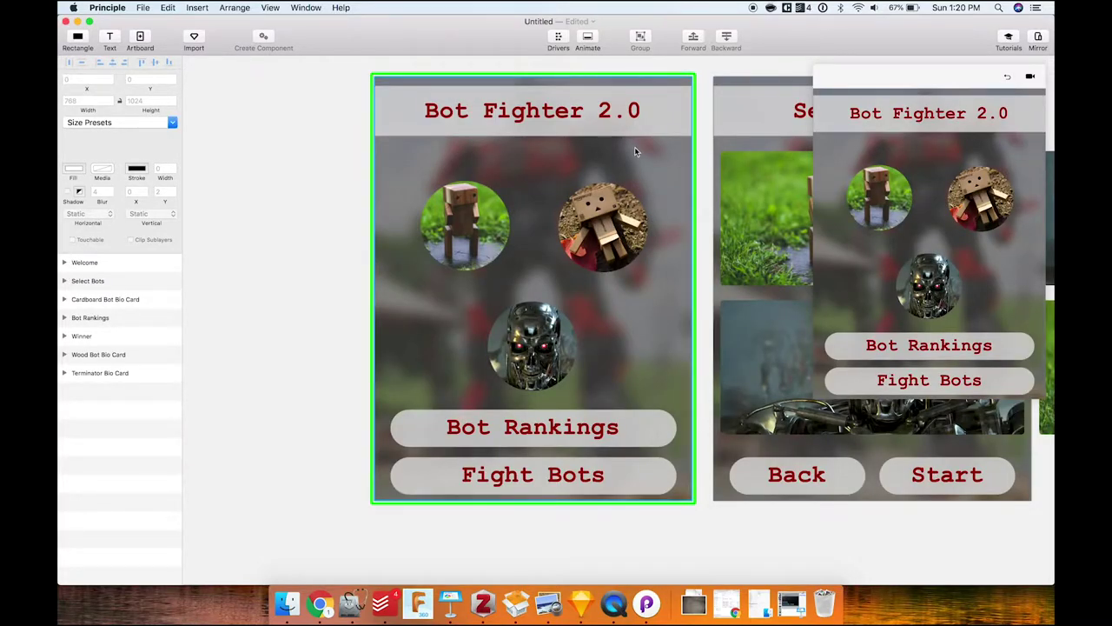
# Look through the imported artboards from Welcome to Terminator Bio Card until the whole row is in view.
pyautogui.hscroll(10, 632, 161)
pyautogui.hscroll(-10, 635, 152)
pyautogui.hscroll(10, 635, 153)
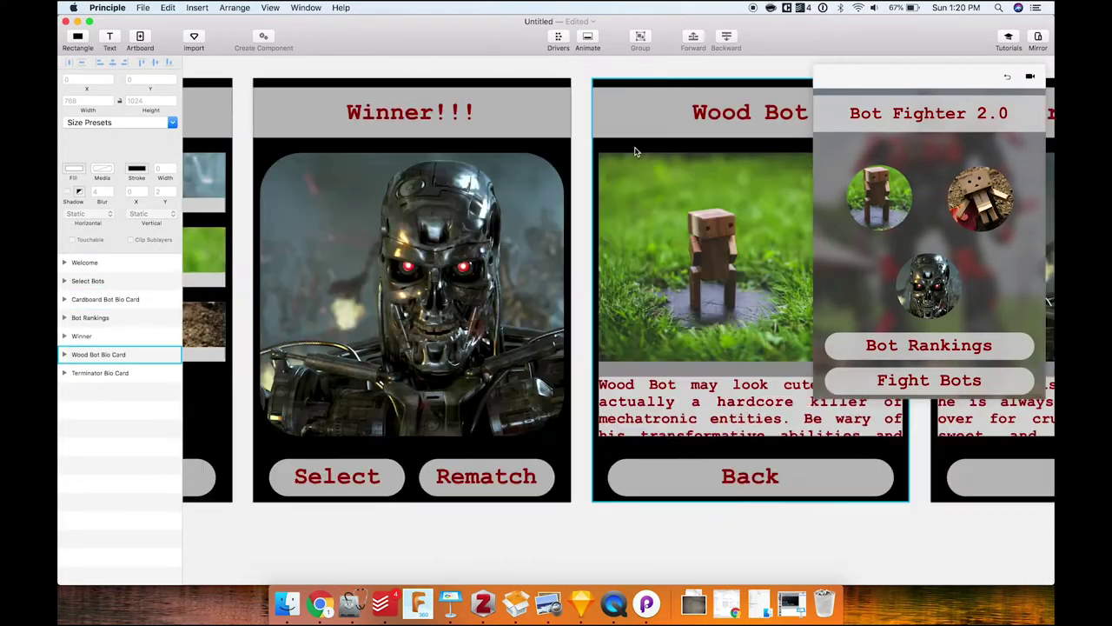
pyautogui.hscroll(-10, 635, 152)
pyautogui.hscroll(10, 636, 152)
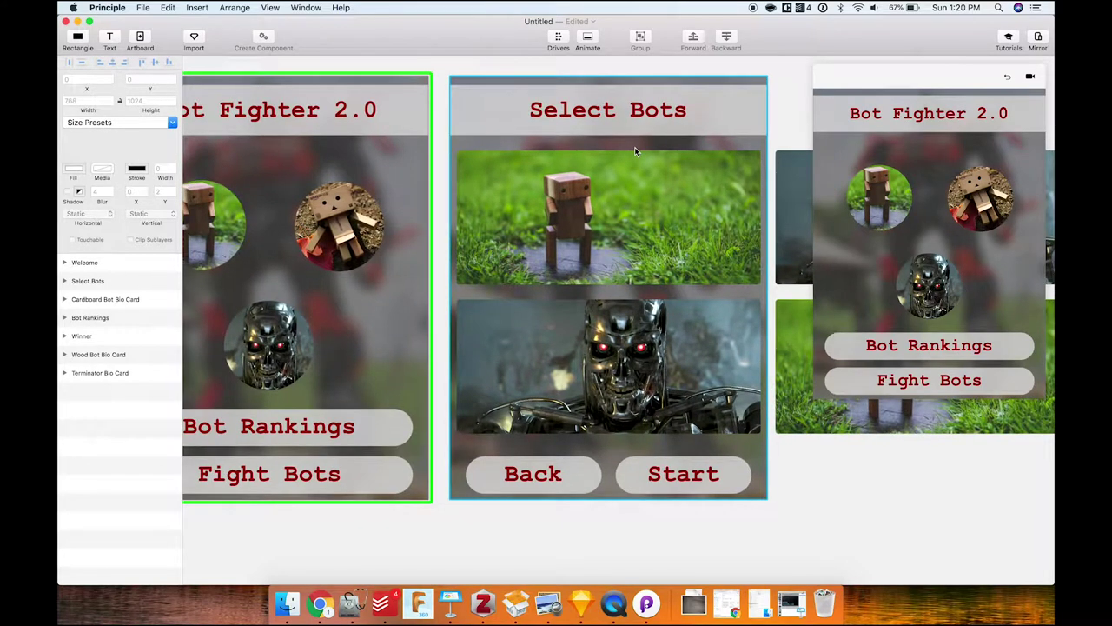
pyautogui.press('super+minus')
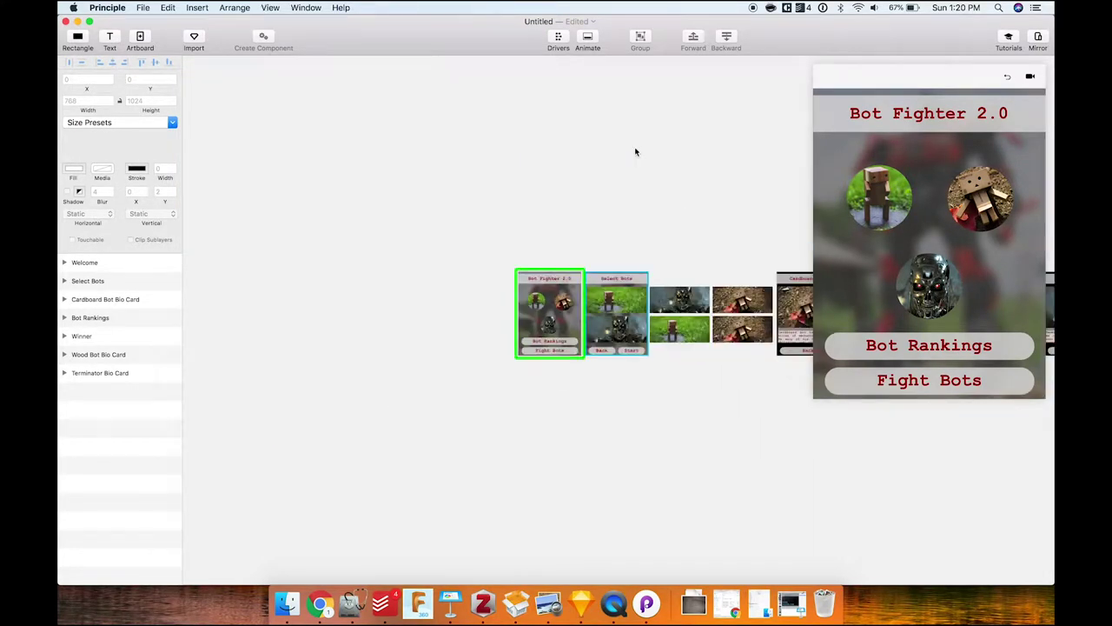
pyautogui.hscroll(10, 635, 152)
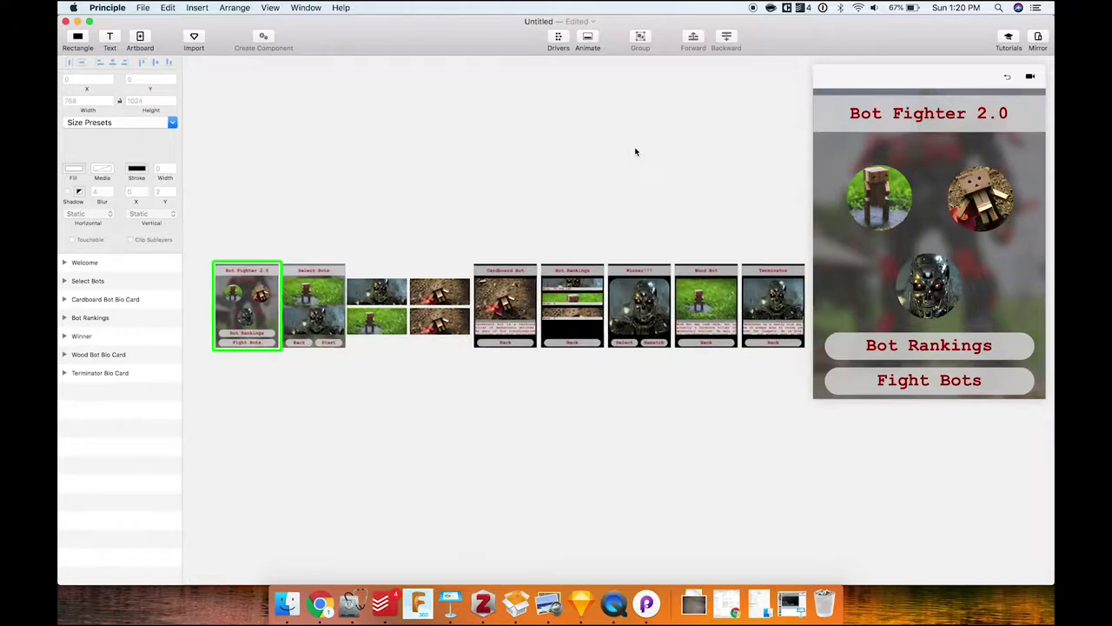
# Reposition the floating preview window slightly and bring the Welcome and Select Bots artboards into closer view.
pyautogui.moveTo(896, 79); pyautogui.dragTo(869, 120)
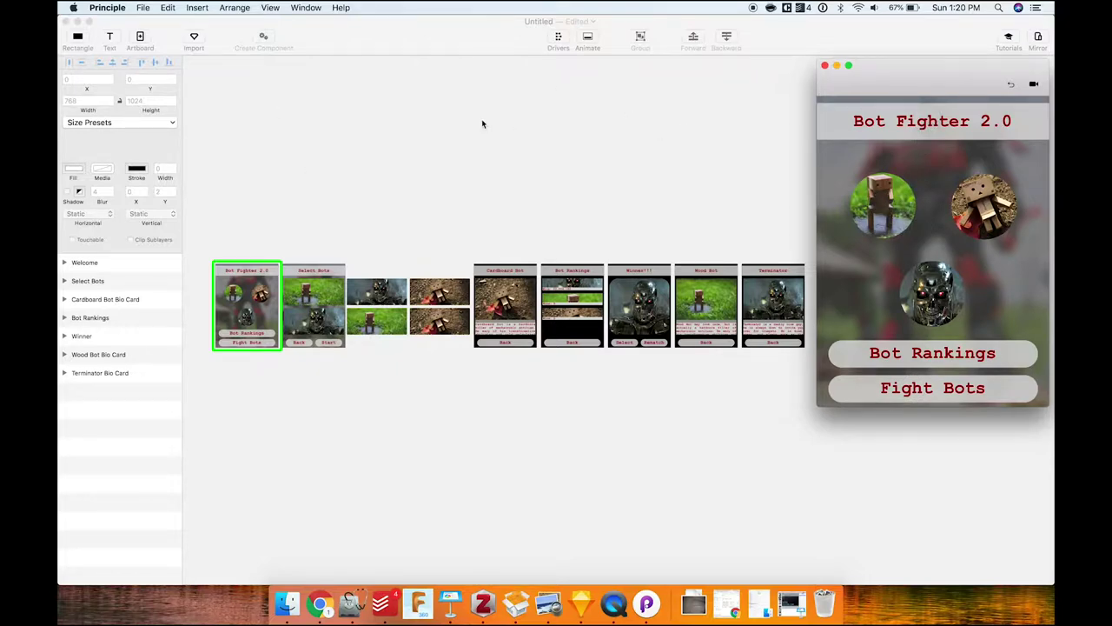
pyautogui.scroll(5, 482, 123)
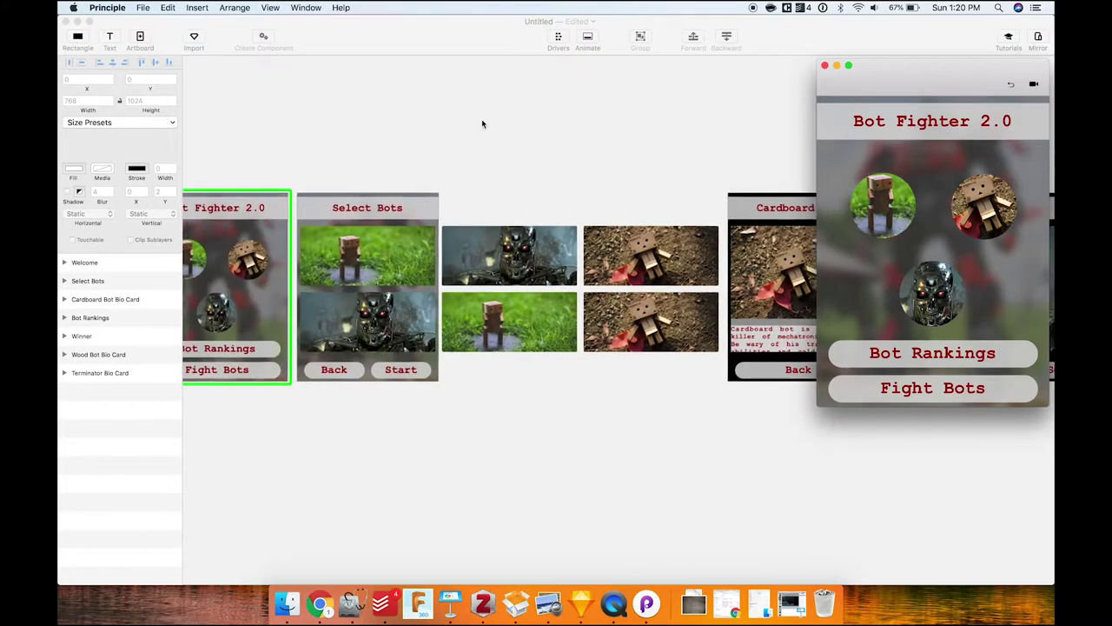
pyautogui.hscroll(-3, 482, 123)
pyautogui.scroll(-1, 532, 135)
pyautogui.scroll(-3, 533, 137)
pyautogui.scroll(2, 532, 137)
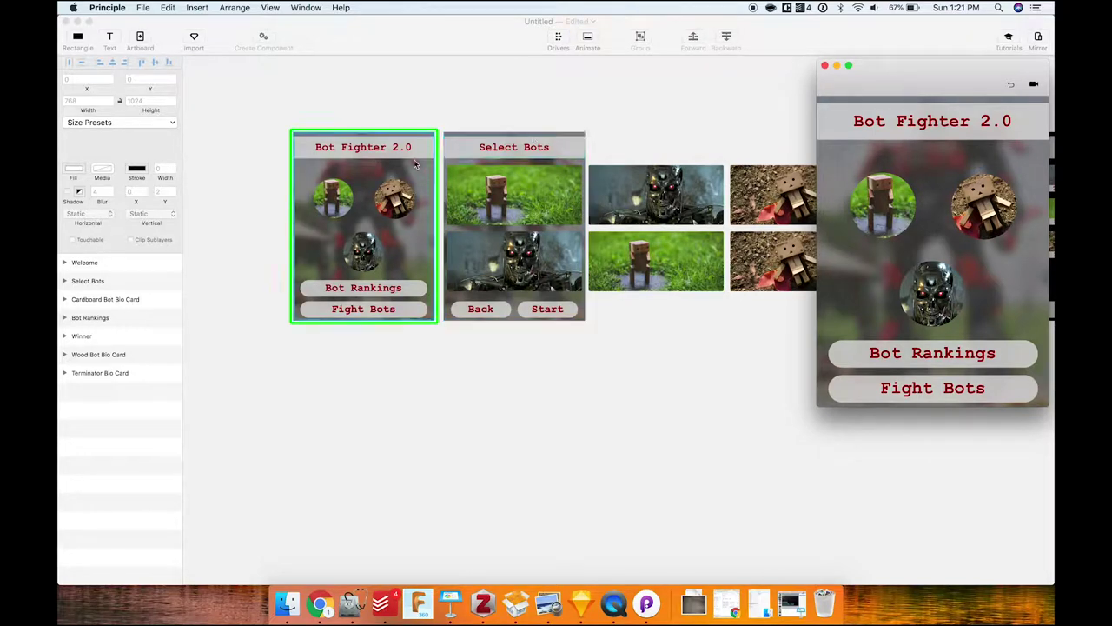
# Select the background, buttons and round bot pictures on the Welcome artboard one after another to check their layers.
pyautogui.click(387, 149)
pyautogui.click(391, 177)
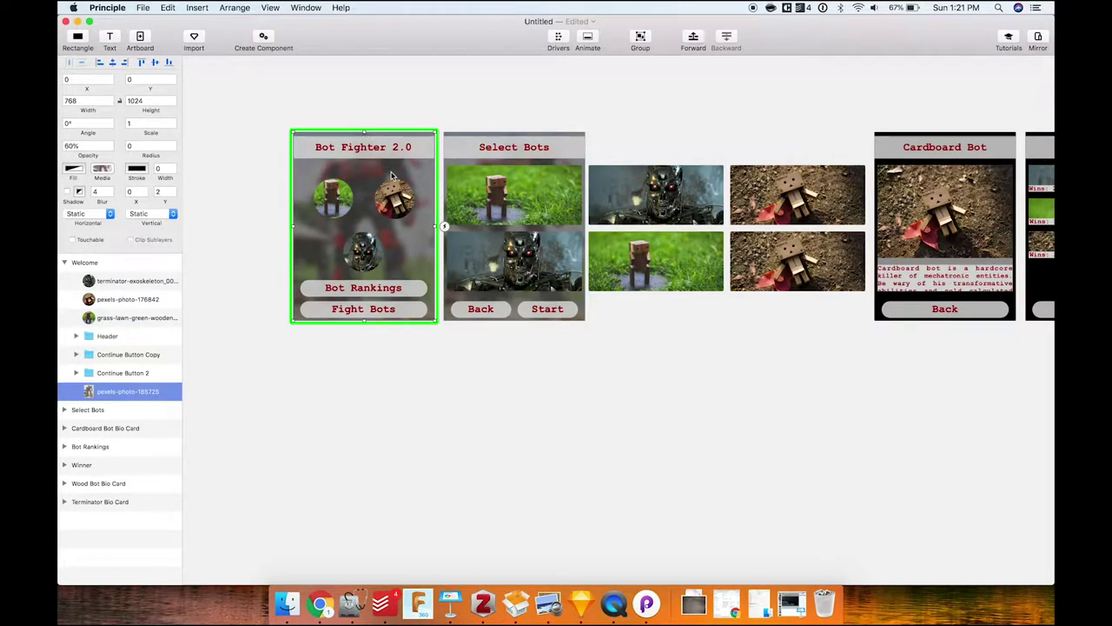
pyautogui.click(387, 309)
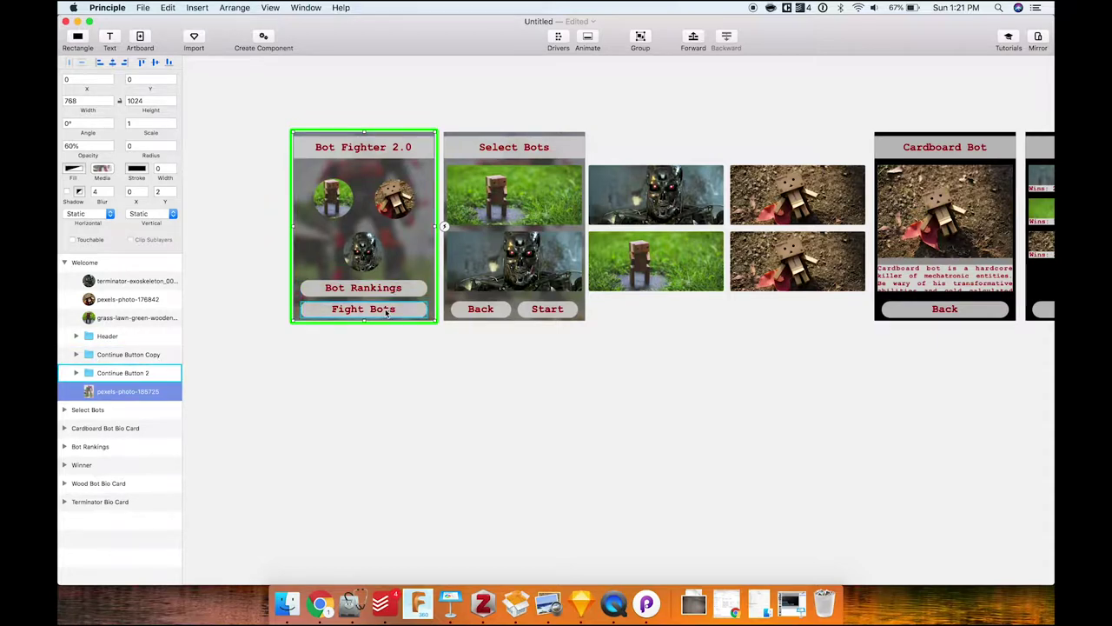
pyautogui.click(375, 290)
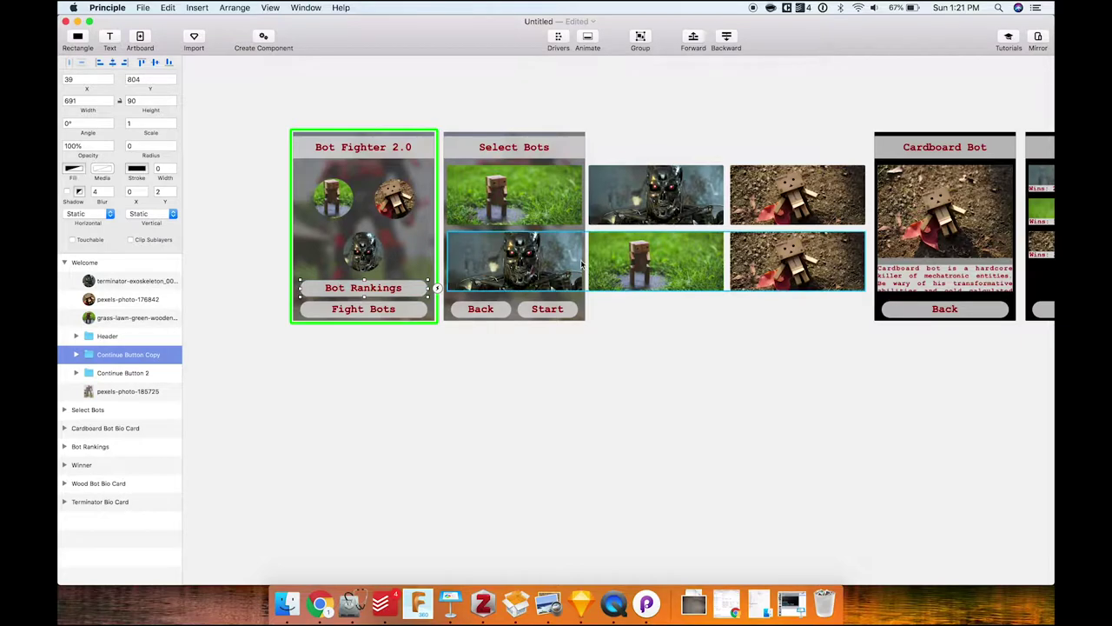
pyautogui.hscroll(5, 582, 265)
pyautogui.hscroll(-1, 582, 265)
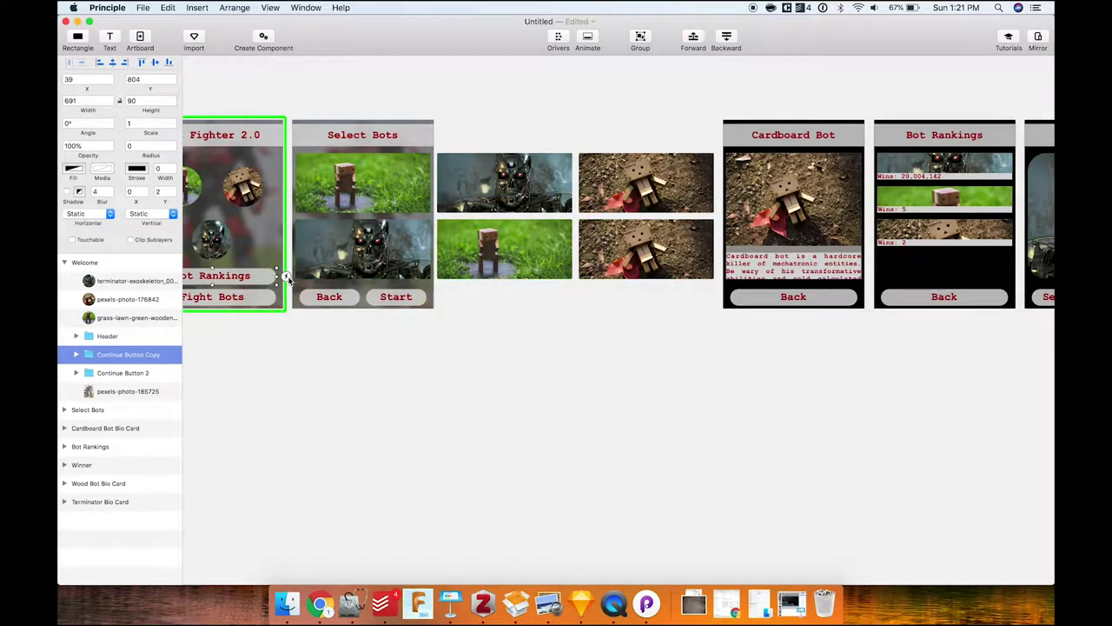
pyautogui.hscroll(-3, 288, 278)
pyautogui.click(297, 245)
pyautogui.click(280, 185)
pyautogui.click(240, 233)
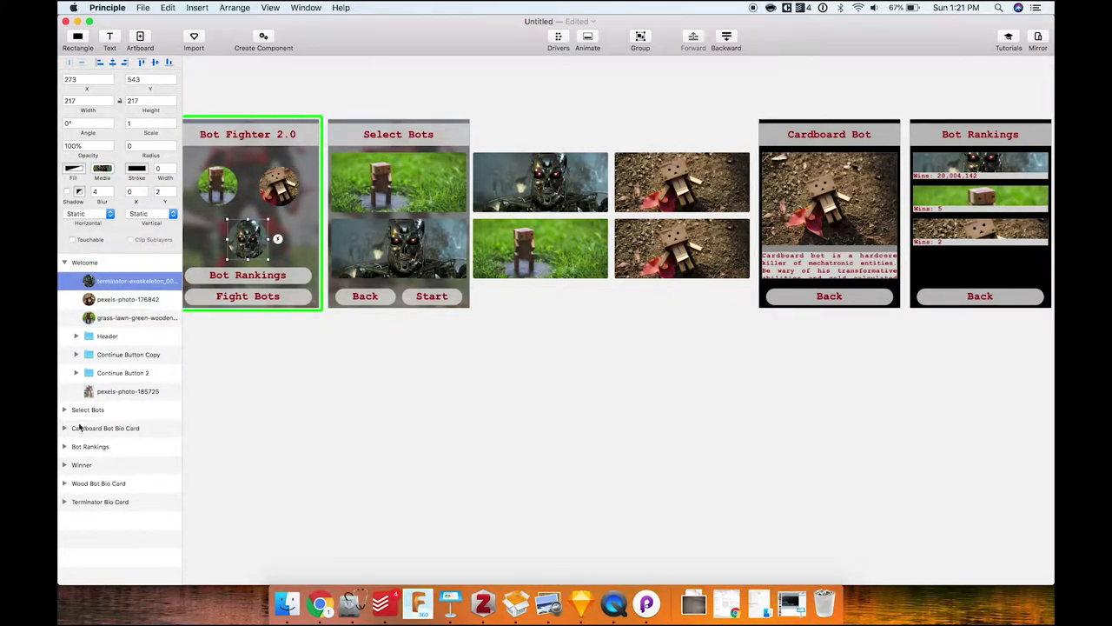
# Expand the Welcome artboard's Header and nested Header 2 groups and inspect the rectangle and title text layers.
pyautogui.click(75, 335)
pyautogui.click(87, 355)
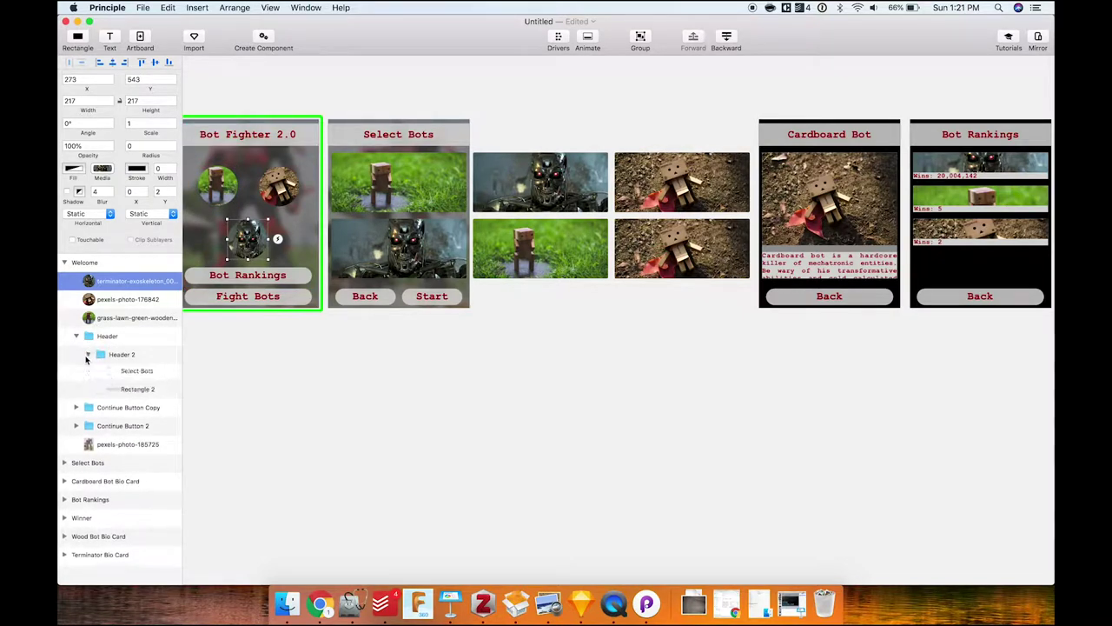
pyautogui.click(135, 390)
pyautogui.click(131, 376)
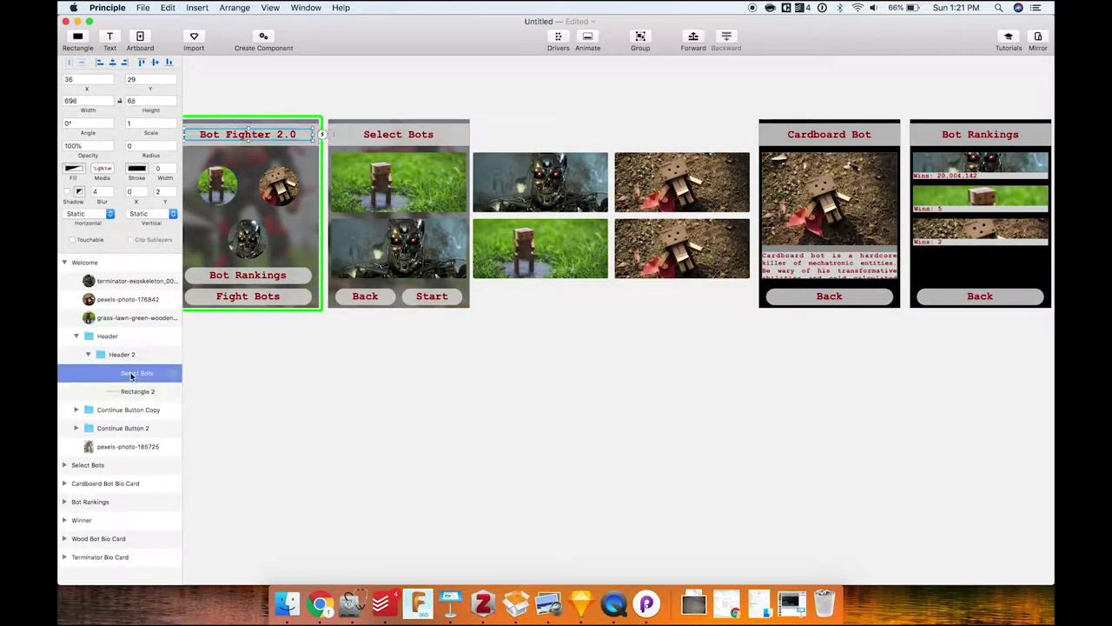
# Collapse the Welcome artboard's Header groups and check the wood bot and cardboard bot picture layers.
pyautogui.click(88, 354)
pyautogui.click(75, 336)
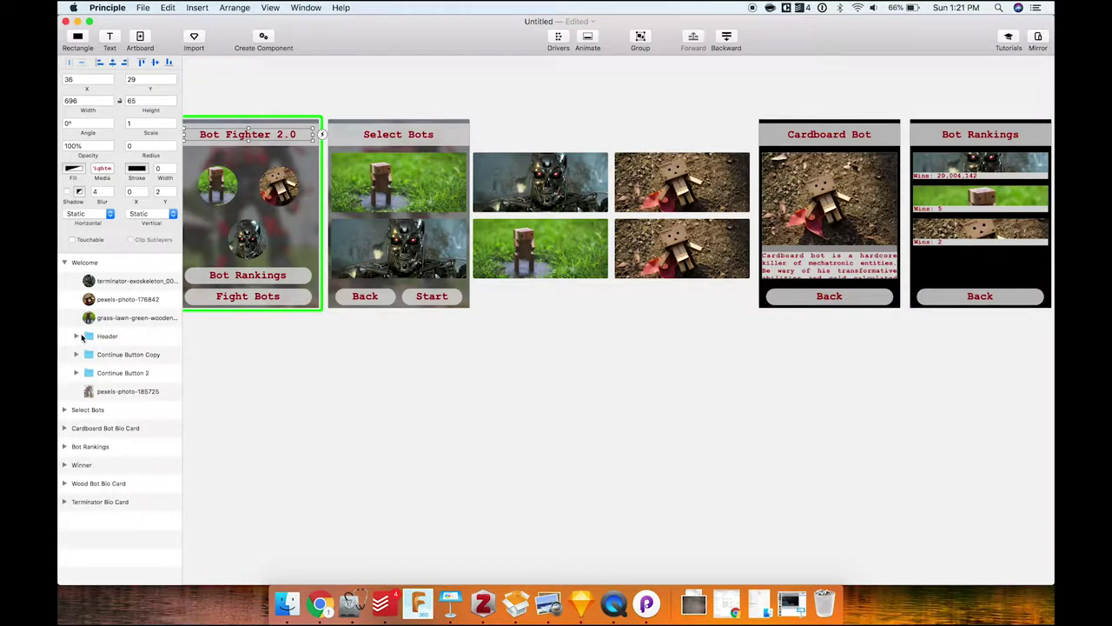
pyautogui.click(109, 317)
pyautogui.click(111, 301)
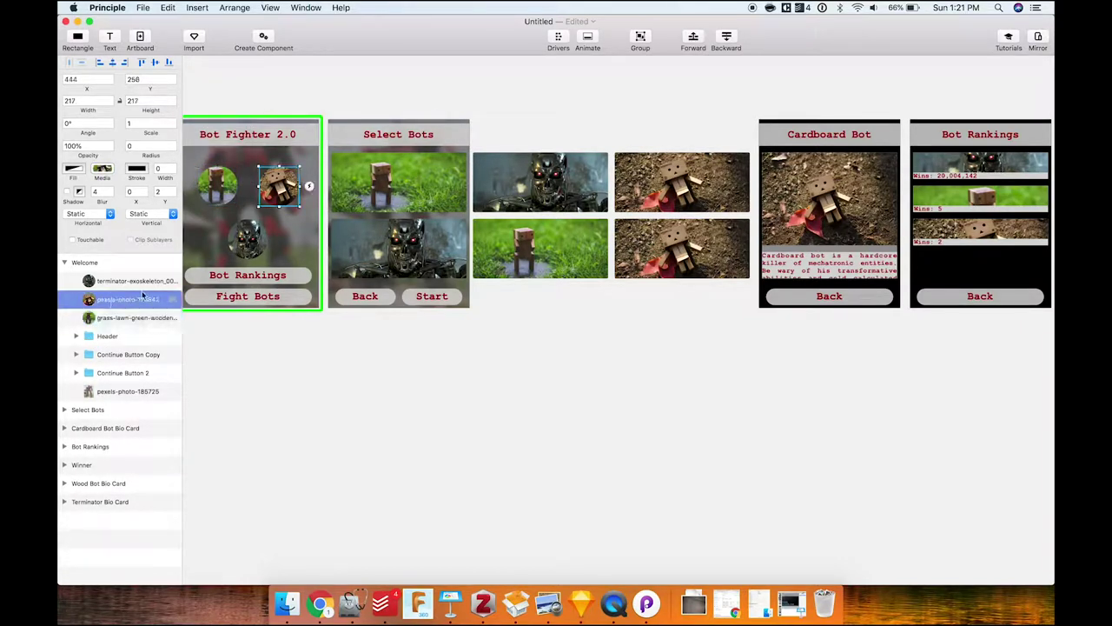
# Link the Bot Rankings button on the Welcome artboard to the Bot Rankings artboard with a Tap transition.
pyautogui.click(221, 278)
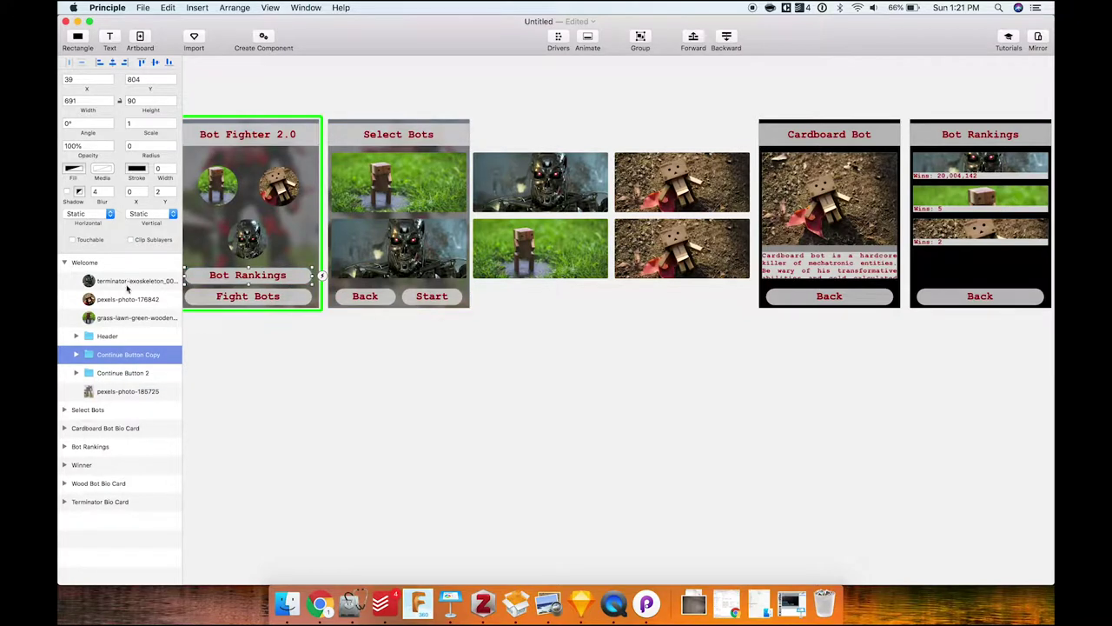
pyautogui.moveTo(322, 275)
pyautogui.mouseDown()
pyautogui.moveTo(339, 276)
pyautogui.moveTo(323, 277)
pyautogui.mouseUp()
pyautogui.click(321, 276)
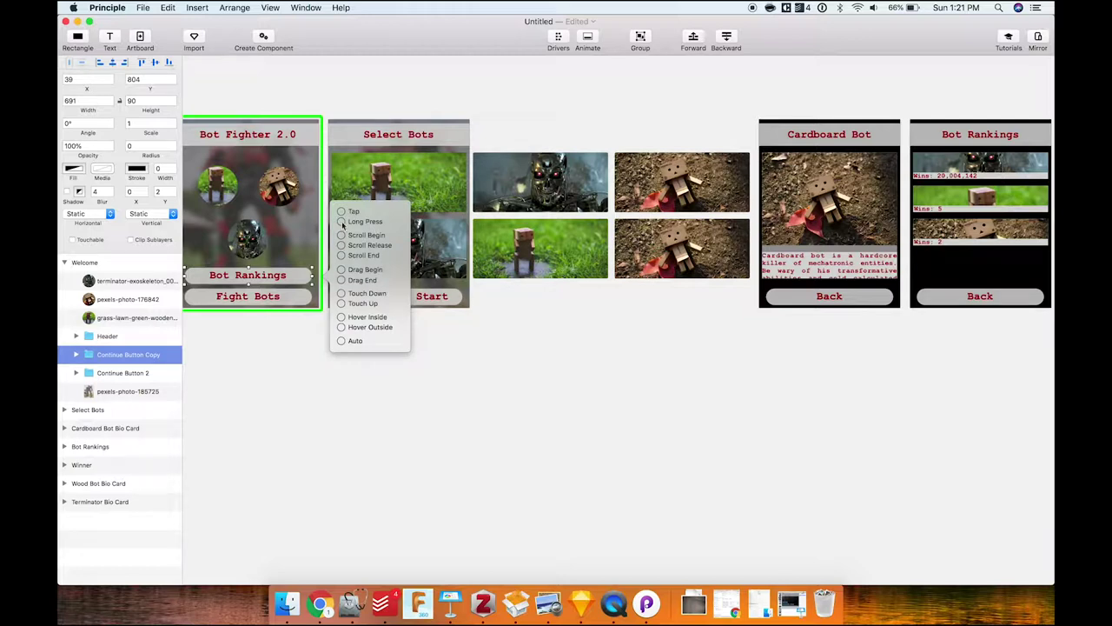
pyautogui.click(322, 342)
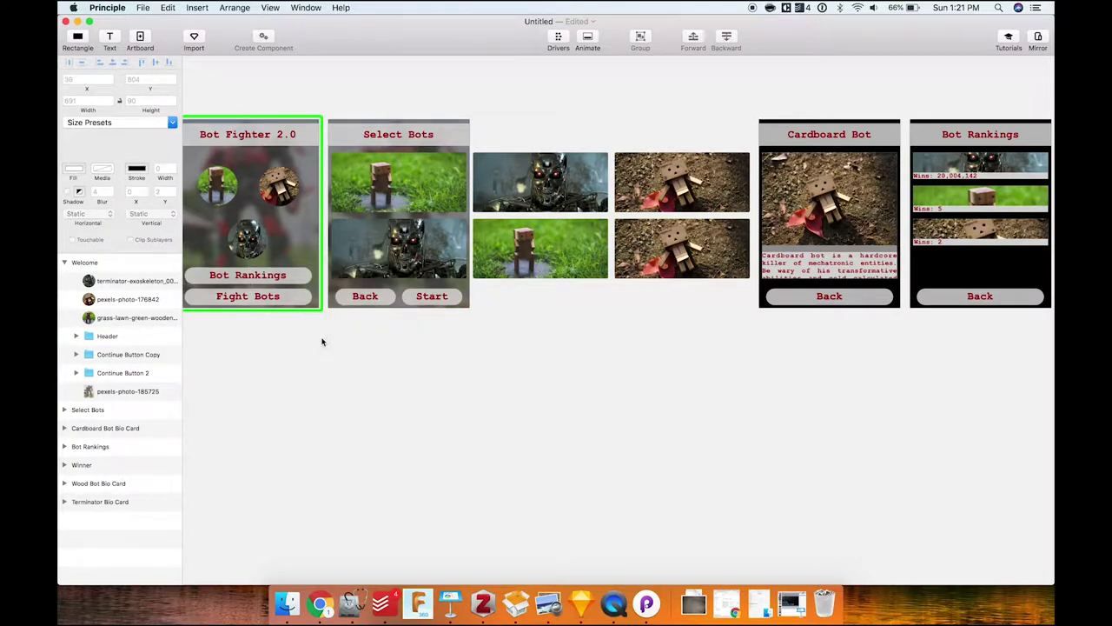
pyautogui.click(293, 275)
pyautogui.moveTo(321, 276); pyautogui.dragTo(937, 219)
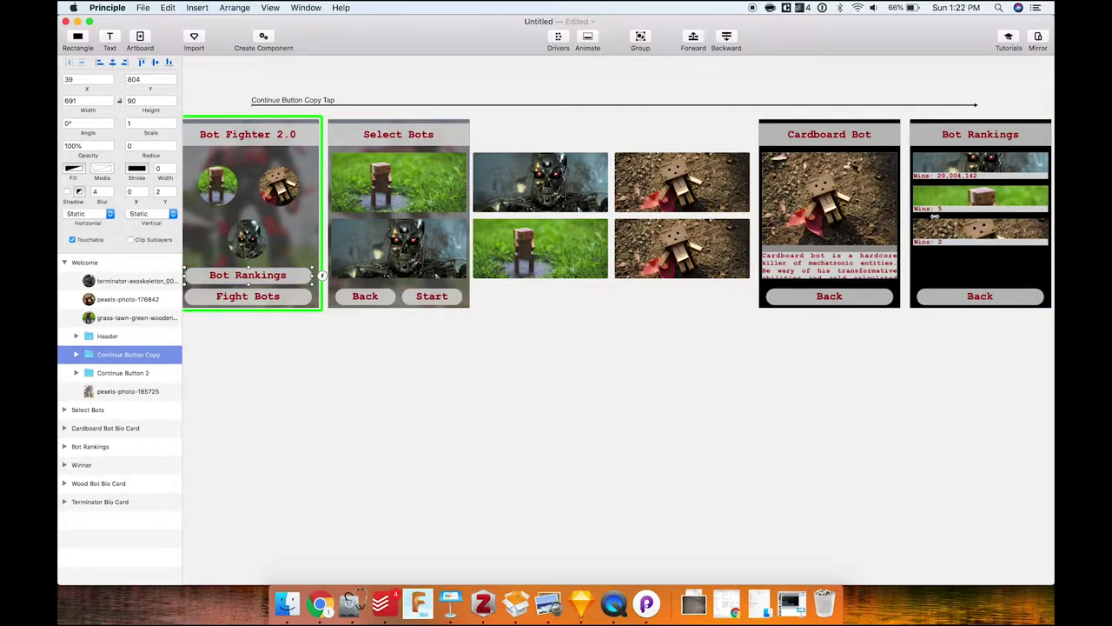
# Open the animation timeline of the transition to Bot Rankings and look through its animated layer properties.
pyautogui.click(506, 105)
pyautogui.moveTo(550, 495); pyautogui.dragTo(541, 363)
pyautogui.scroll(-10, 497, 406)
pyautogui.scroll(-5, 497, 406)
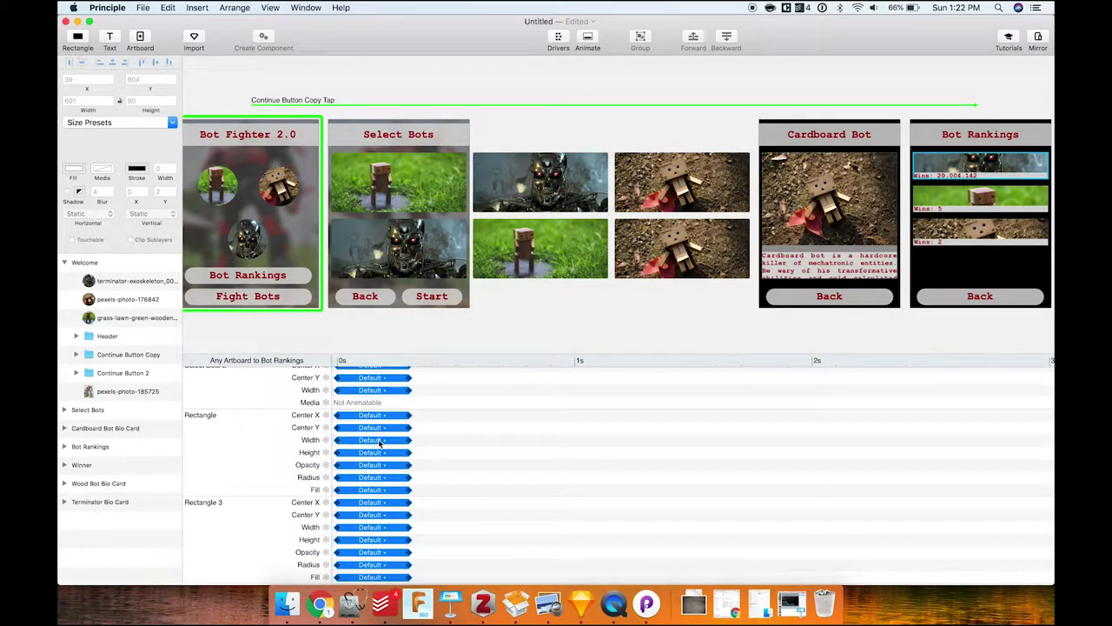
pyautogui.scroll(-2, 390, 439)
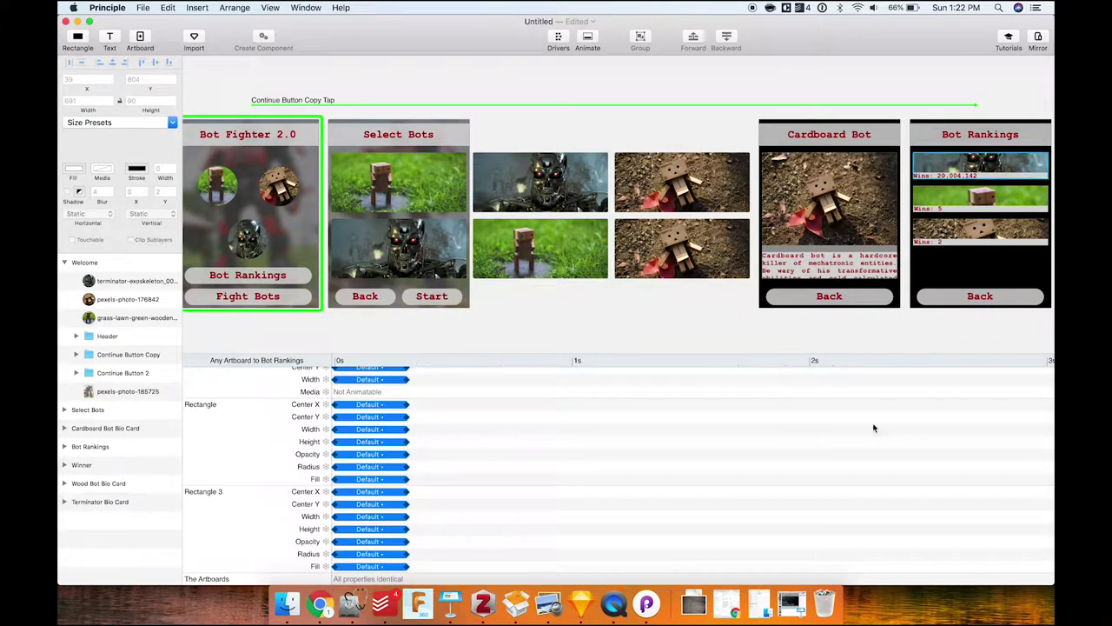
pyautogui.scroll(5, 390, 450)
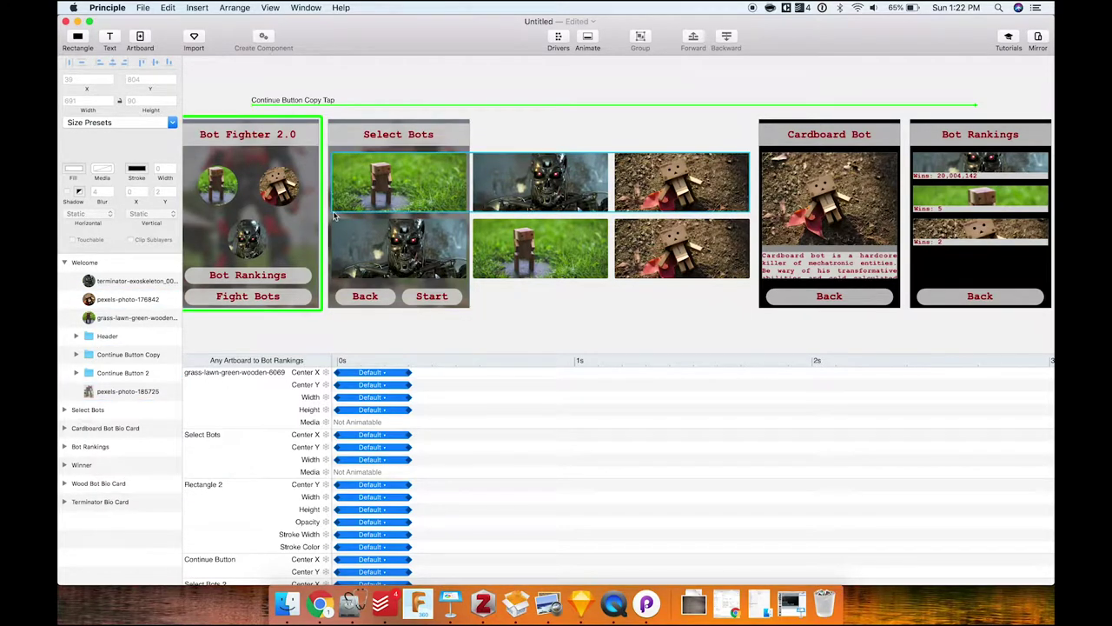
# Link the Fight Bots button to the Select Bots artboard with a Tap transition.
pyautogui.click(288, 297)
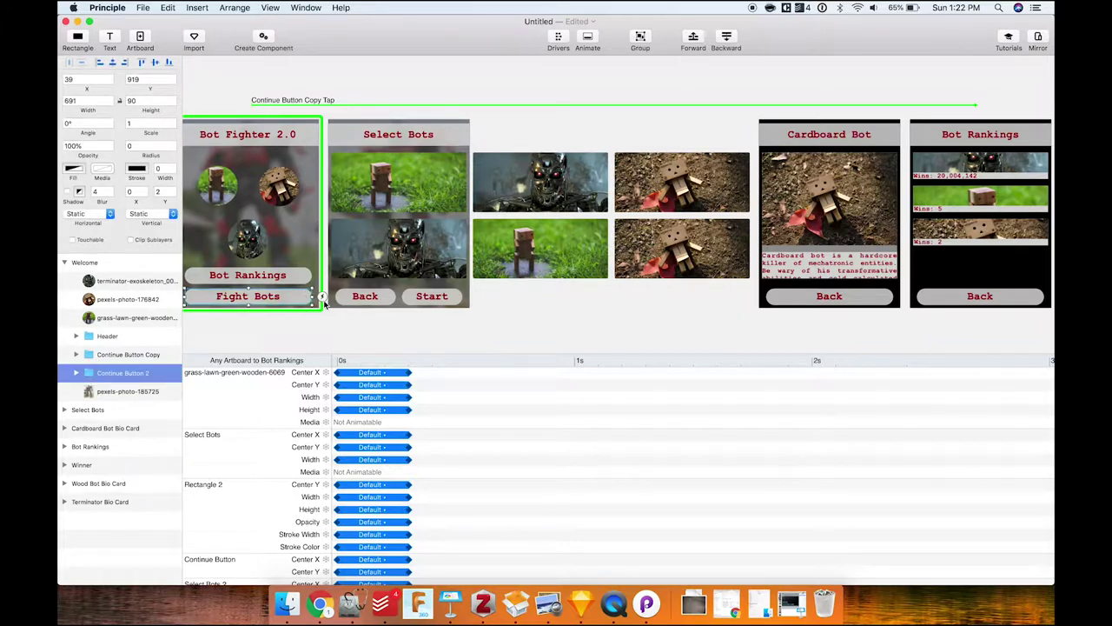
pyautogui.click(323, 297)
pyautogui.click(360, 224)
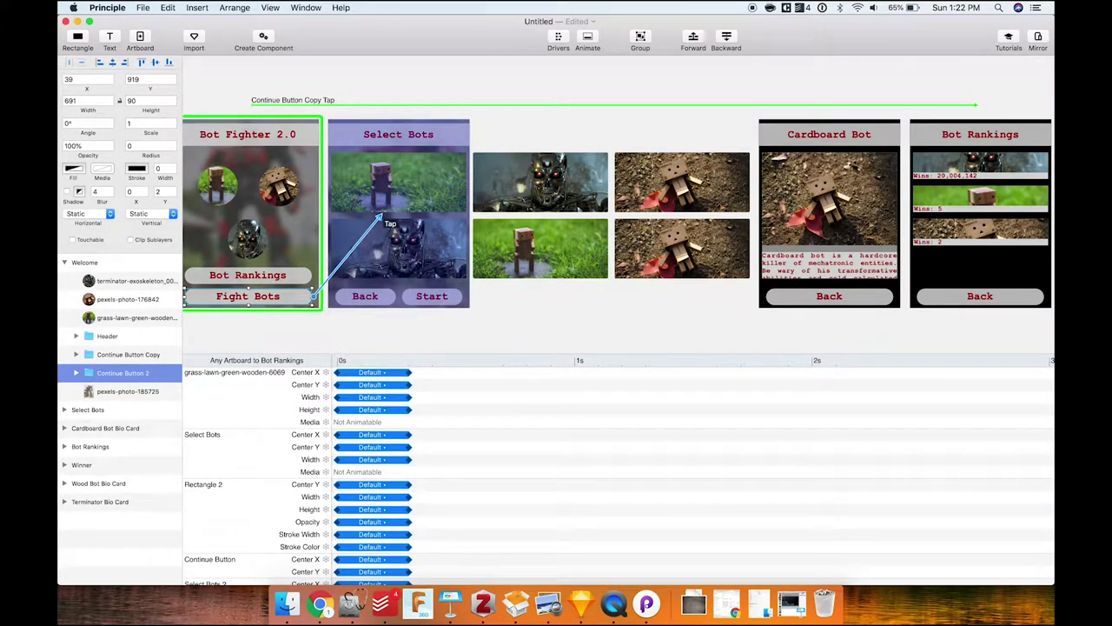
pyautogui.click(380, 219)
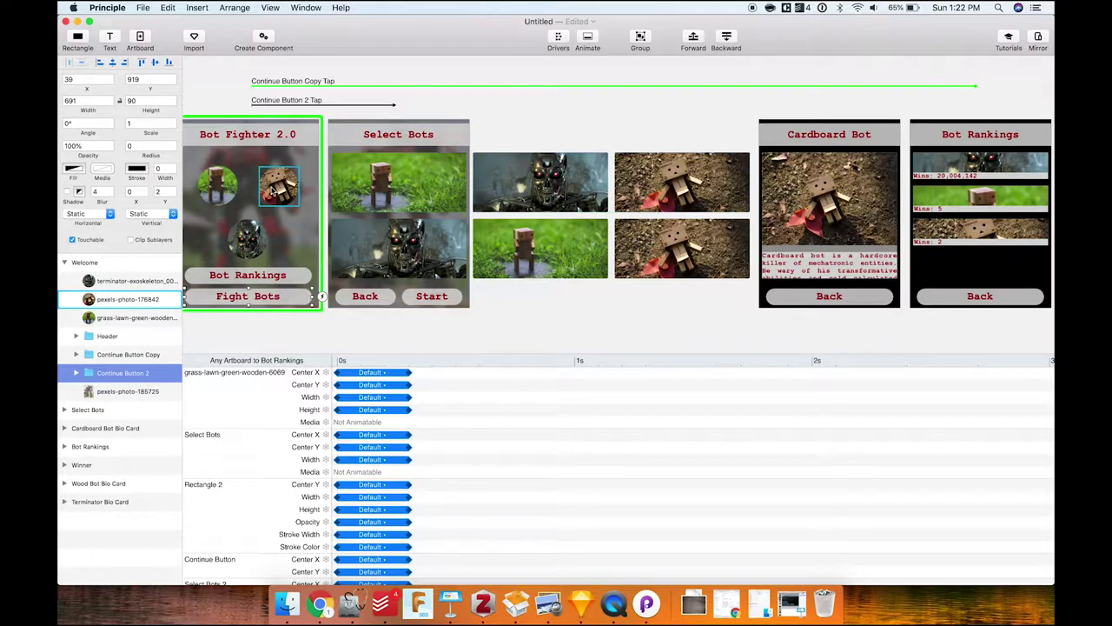
# Select the round wood bot picture on the Welcome artboard and locate the bot bio artboards in the row.
pyautogui.click(219, 187)
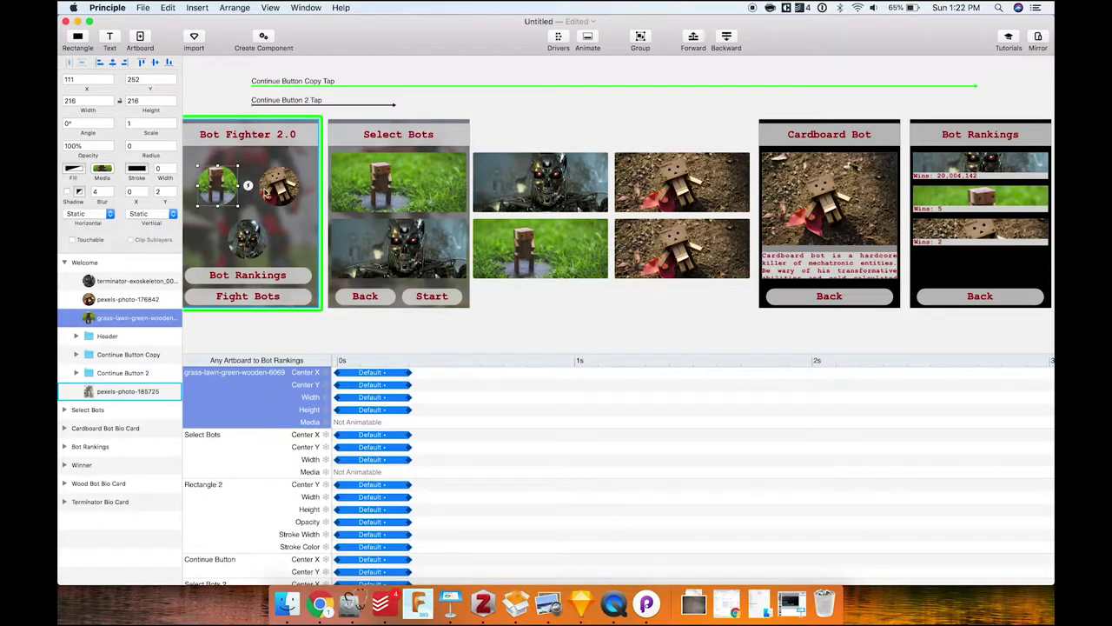
pyautogui.hscroll(15, 266, 193)
pyautogui.hscroll(-5, 647, 223)
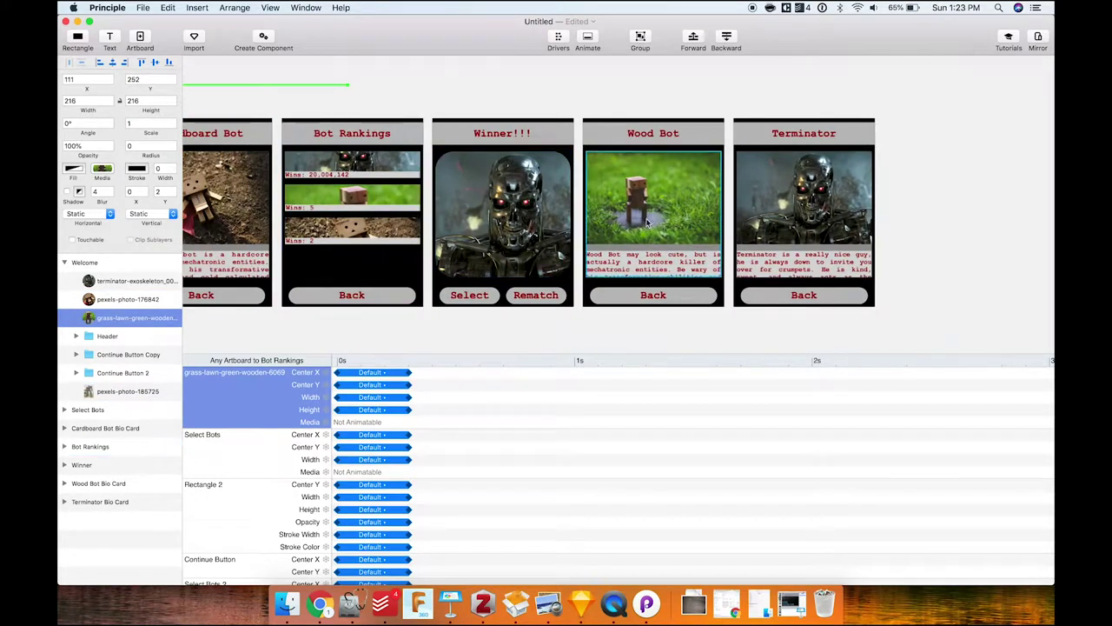
pyautogui.hscroll(-15, 652, 211)
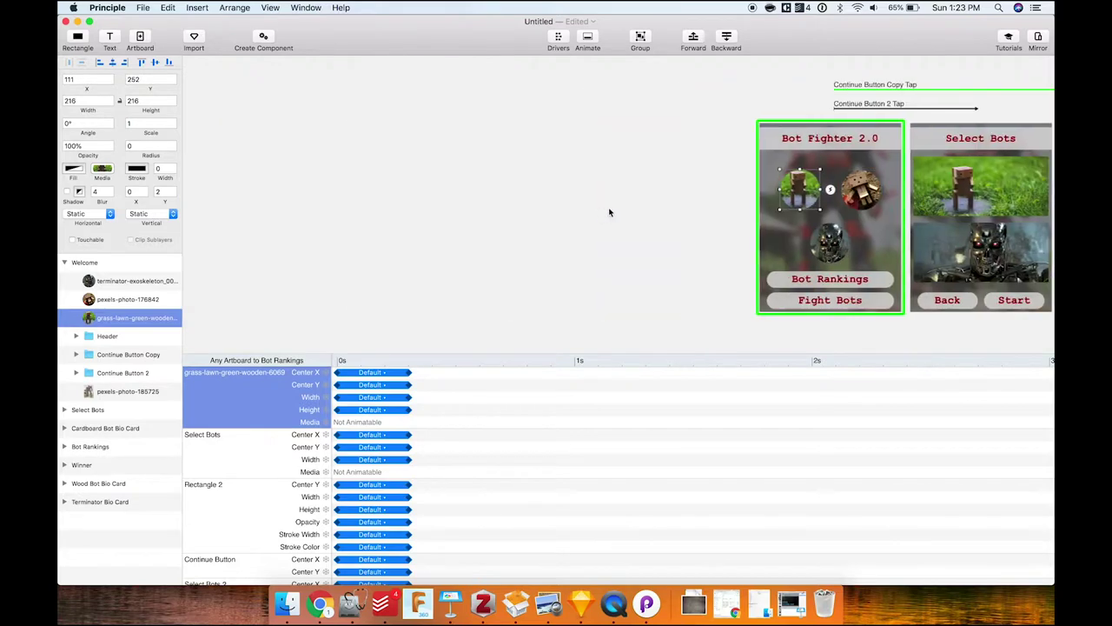
pyautogui.hscroll(4, 719, 215)
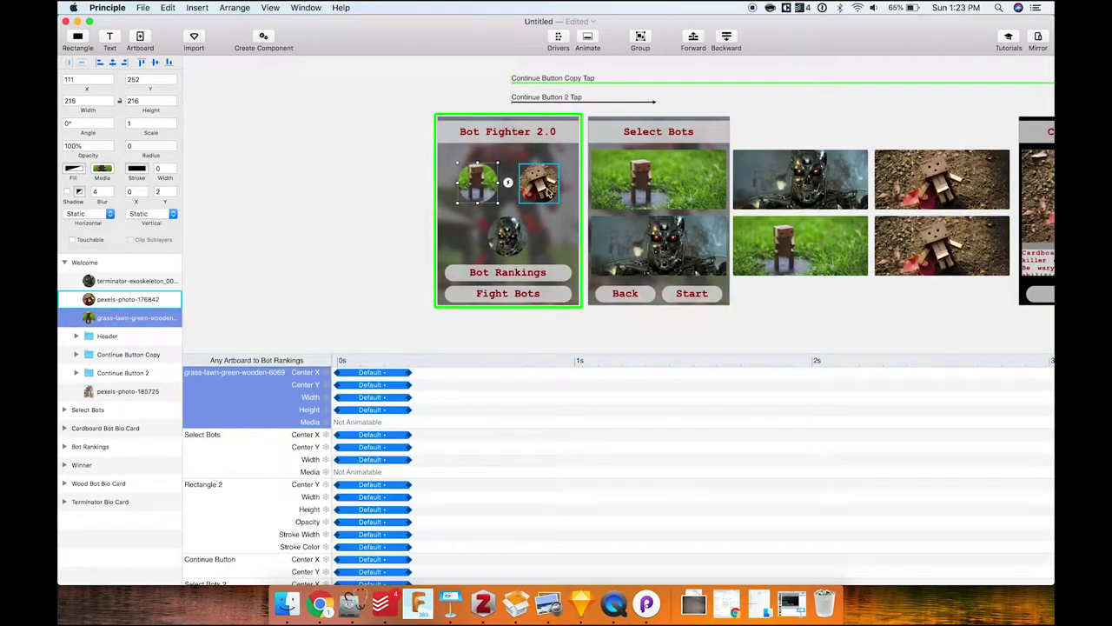
# Link the wood bot picture to the Cardboard Bot artboard with a Long Press transition.
pyautogui.click(508, 183)
pyautogui.click(528, 128)
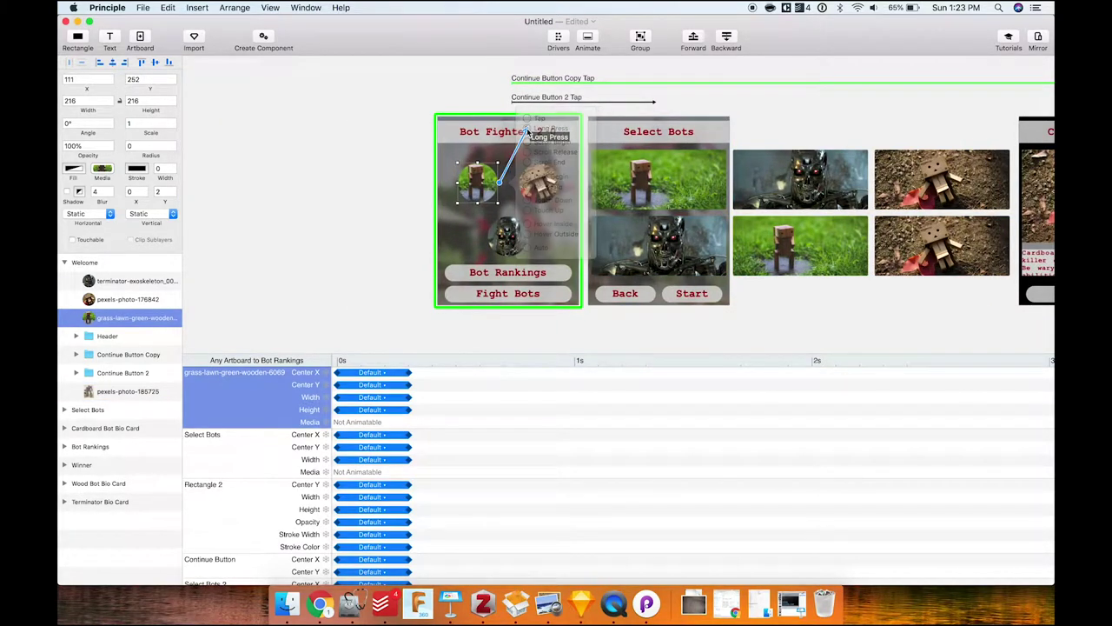
pyautogui.hscroll(8, 1011, 254)
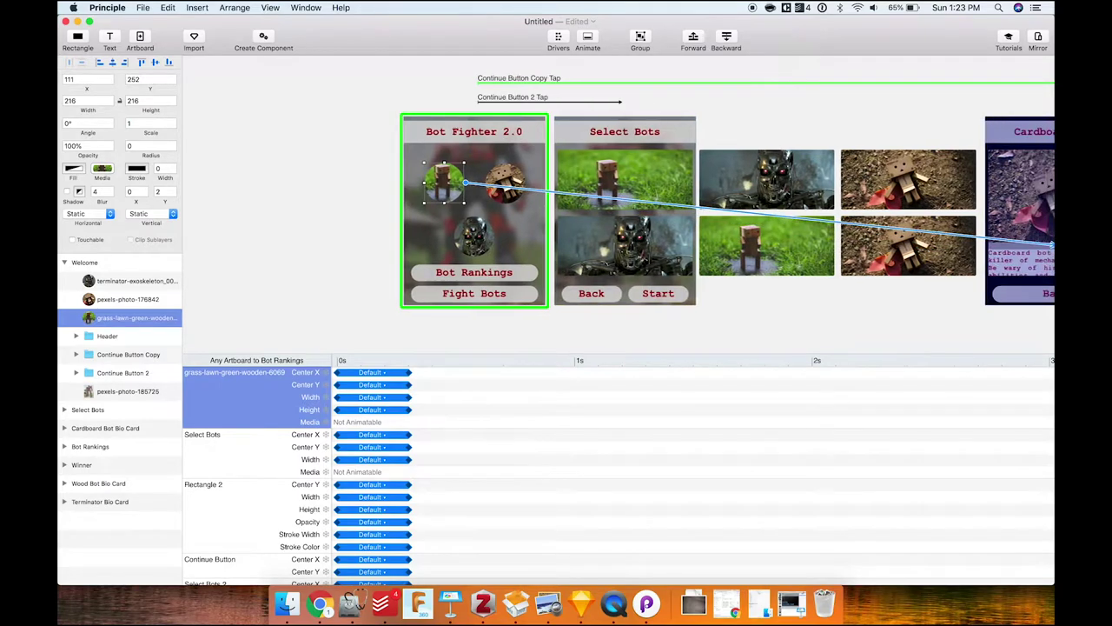
pyautogui.hscroll(3, 1051, 291)
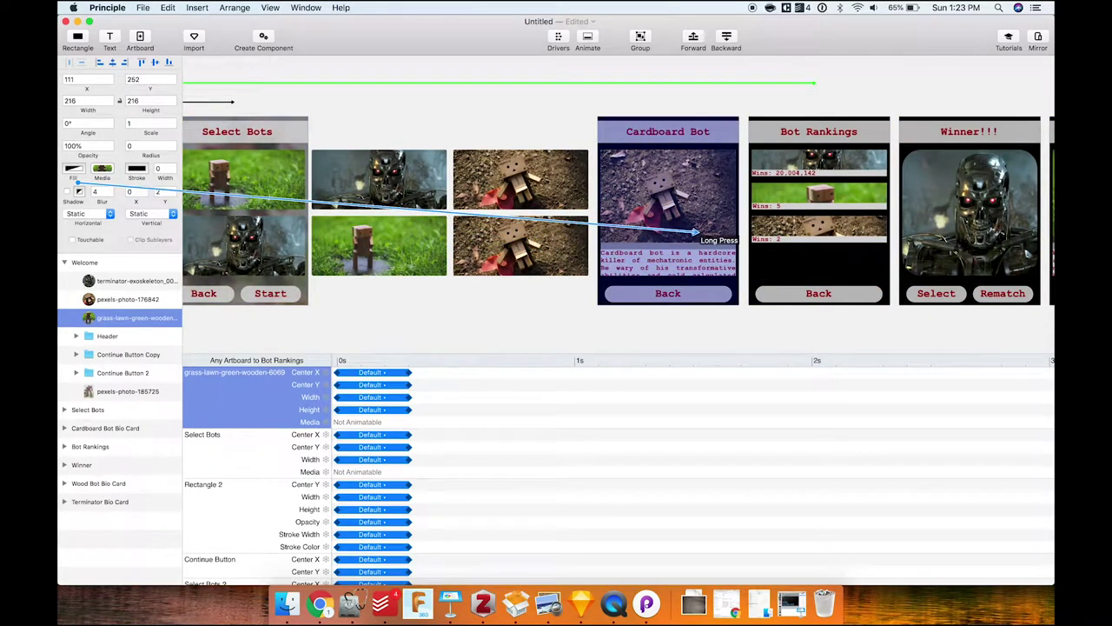
pyautogui.click(707, 236)
pyautogui.hscroll(-6, 699, 235)
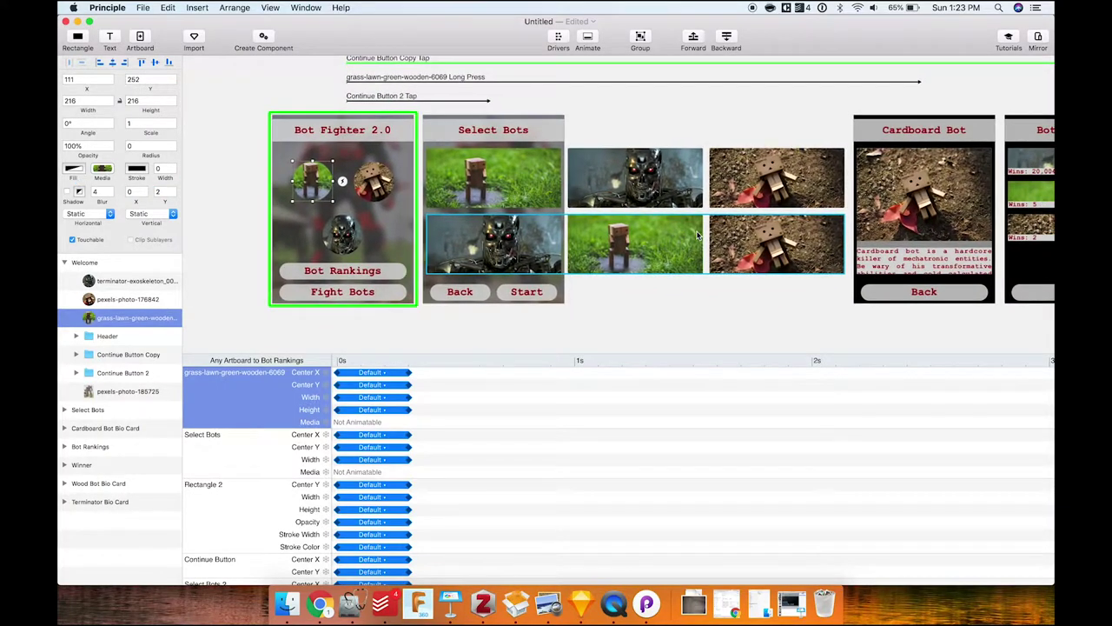
# Point the wood bot picture's Long Press transition to the Wood Bot artboard.
pyautogui.click(345, 185)
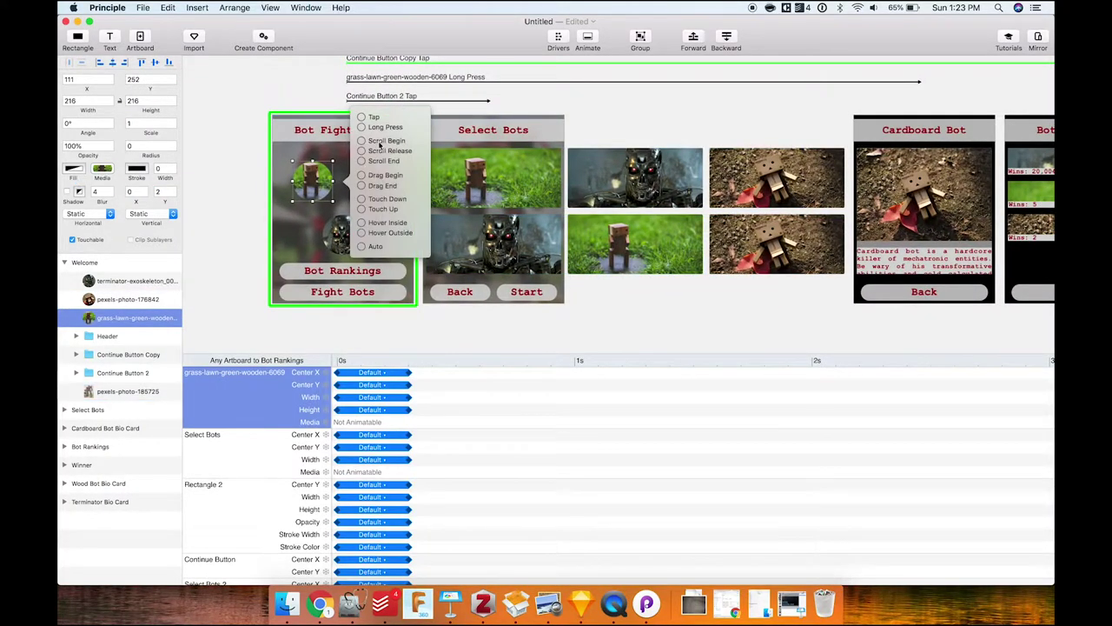
pyautogui.click(362, 129)
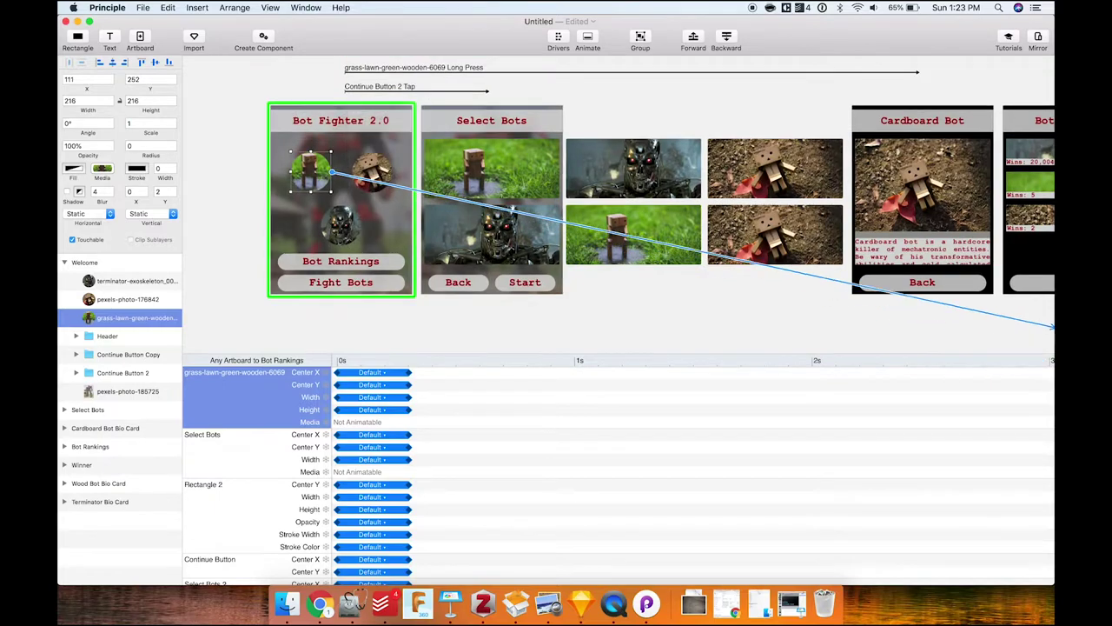
pyautogui.hscroll(8, 1047, 258)
pyautogui.hscroll(4, 914, 223)
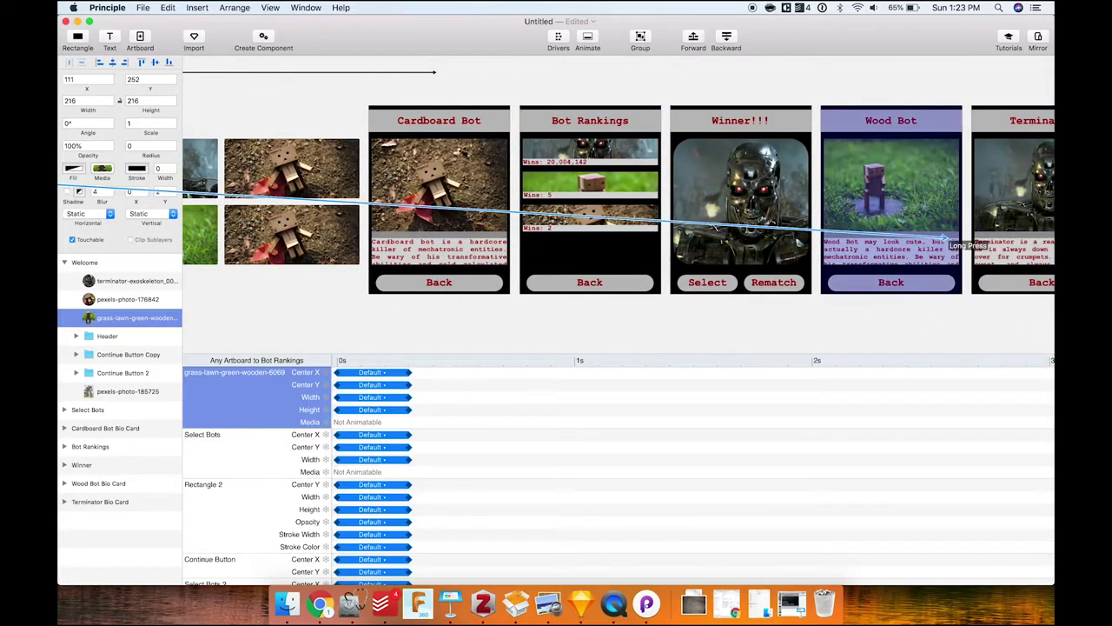
pyautogui.hscroll(-10, 608, 200)
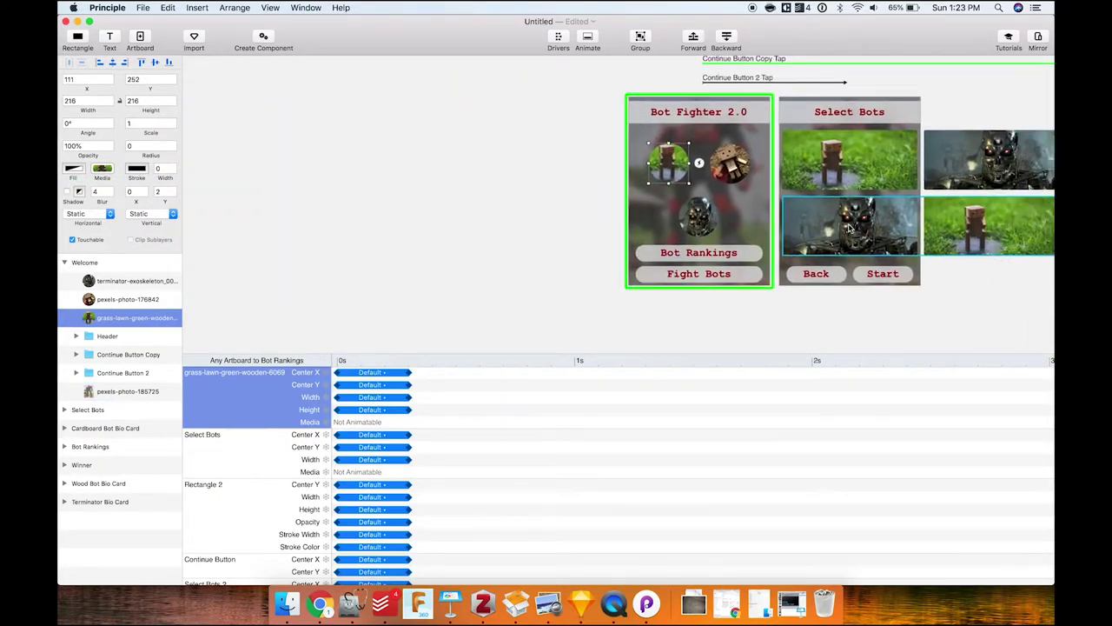
# Link the round cardboard bot picture on the Welcome artboard to the Cardboard Bot artboard with a Long Press transition.
pyautogui.hscroll(6, 366, 165)
pyautogui.click(392, 164)
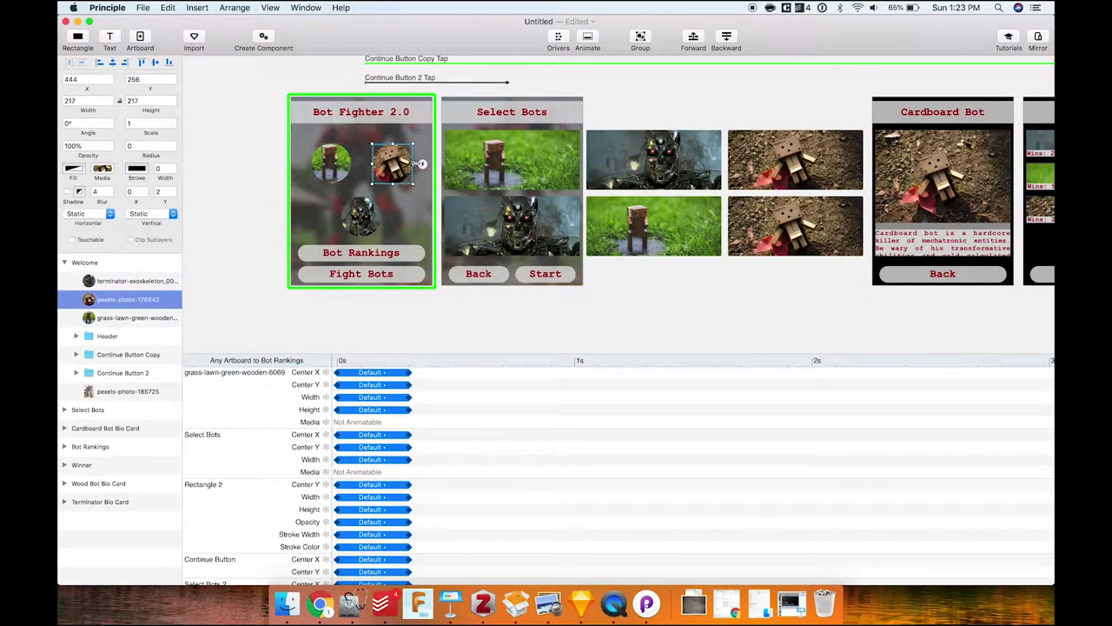
pyautogui.click(422, 165)
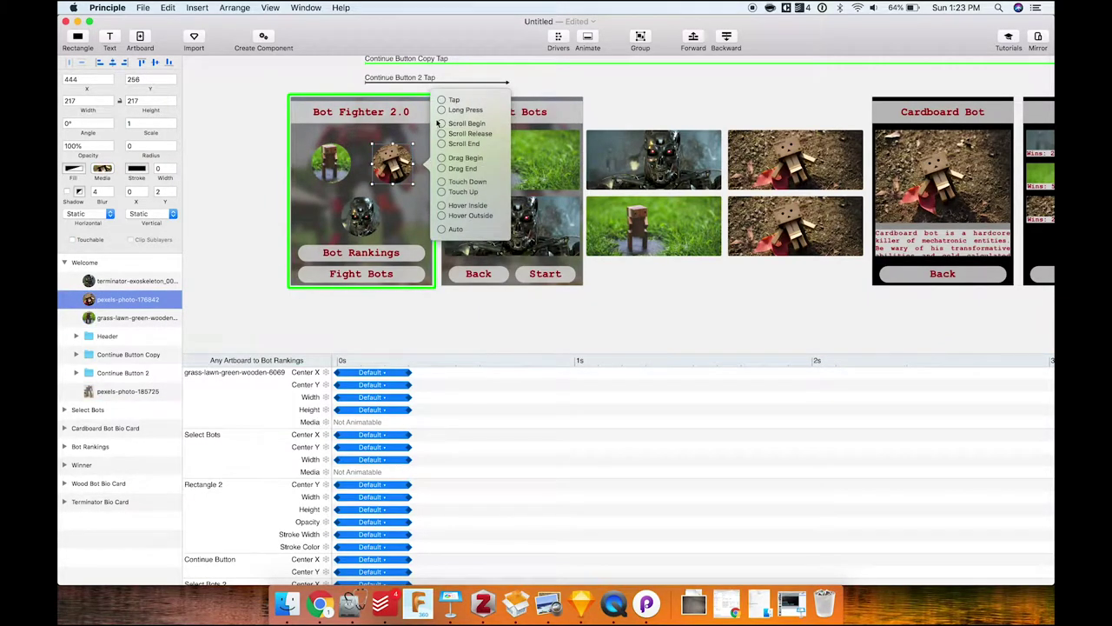
pyautogui.click(442, 109)
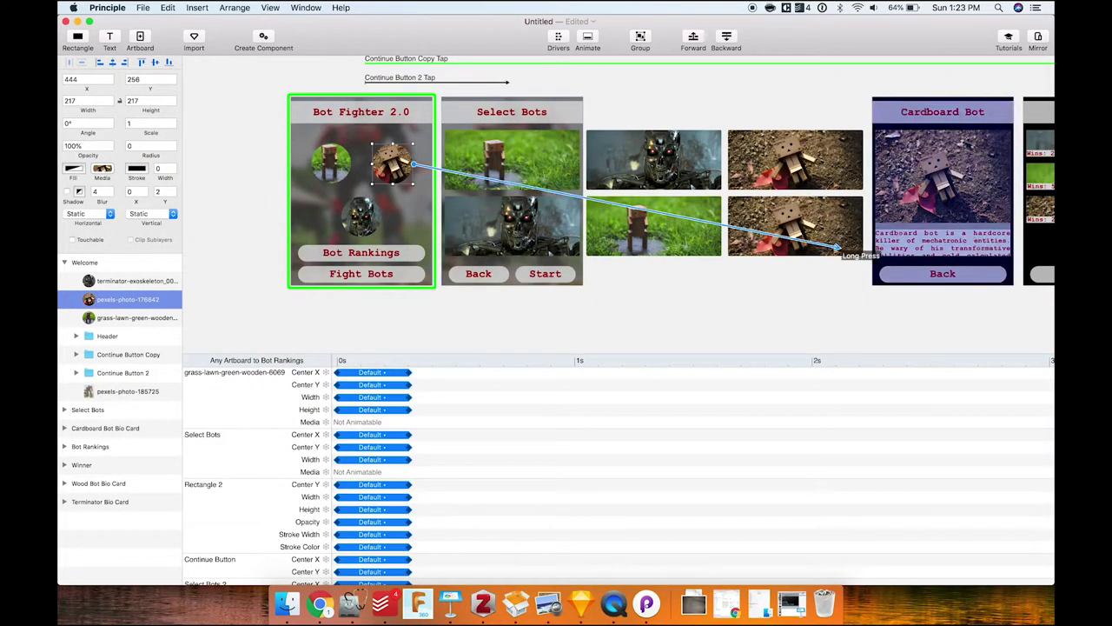
pyautogui.click(723, 214)
# Link the round terminator picture on the Welcome artboard to the Terminator artboard with a Long Press transition.
pyautogui.click(638, 216)
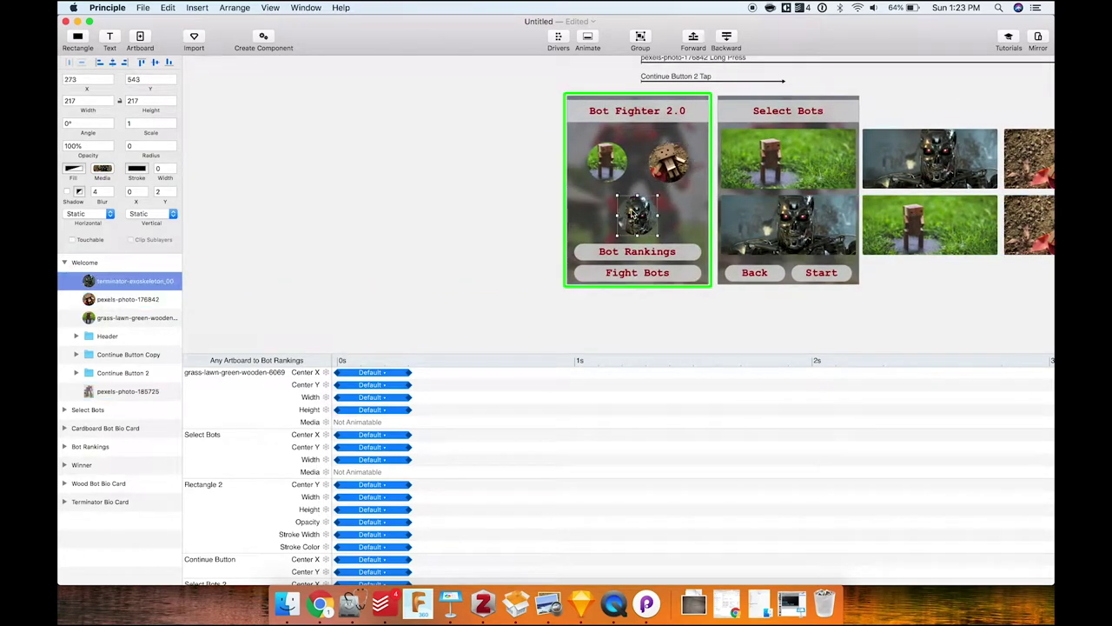
pyautogui.click(670, 218)
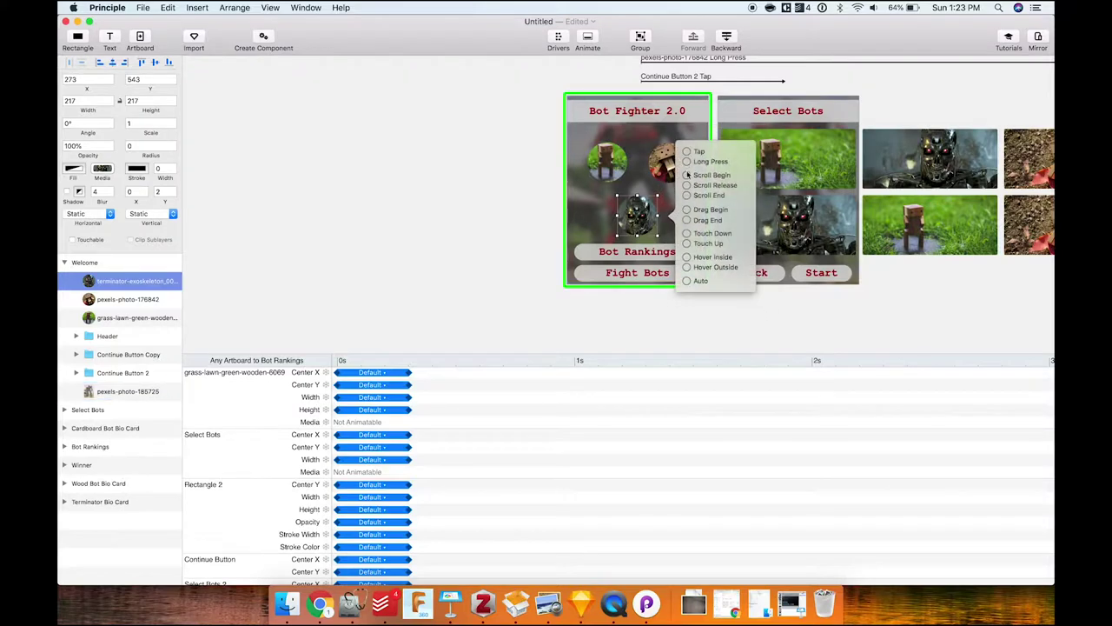
pyautogui.click(690, 163)
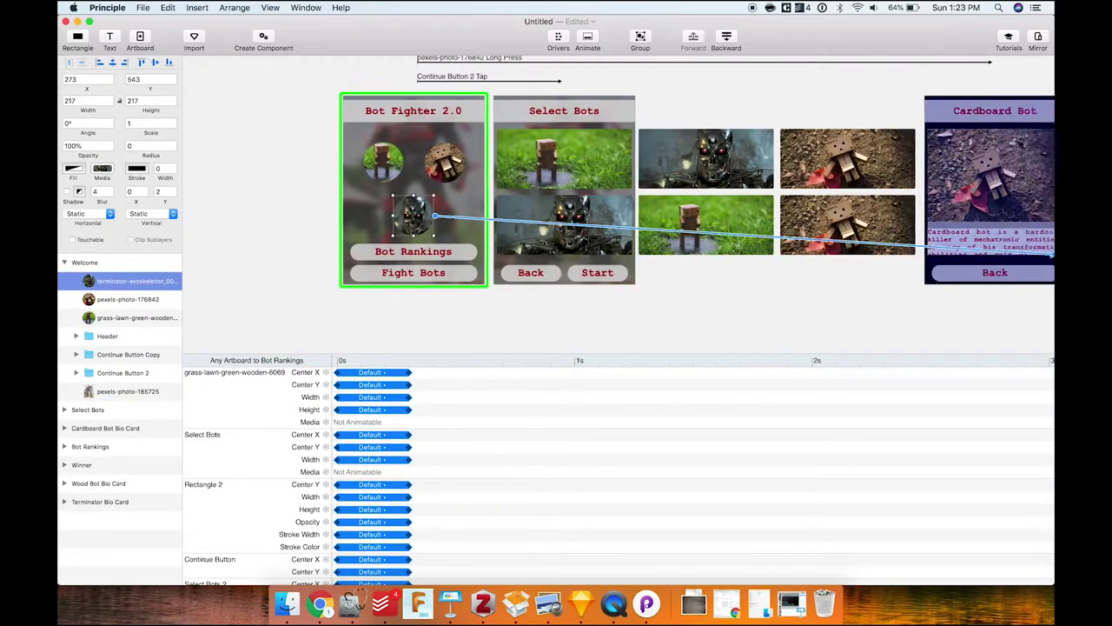
pyautogui.moveTo(1052, 246); pyautogui.dragTo(861, 192)
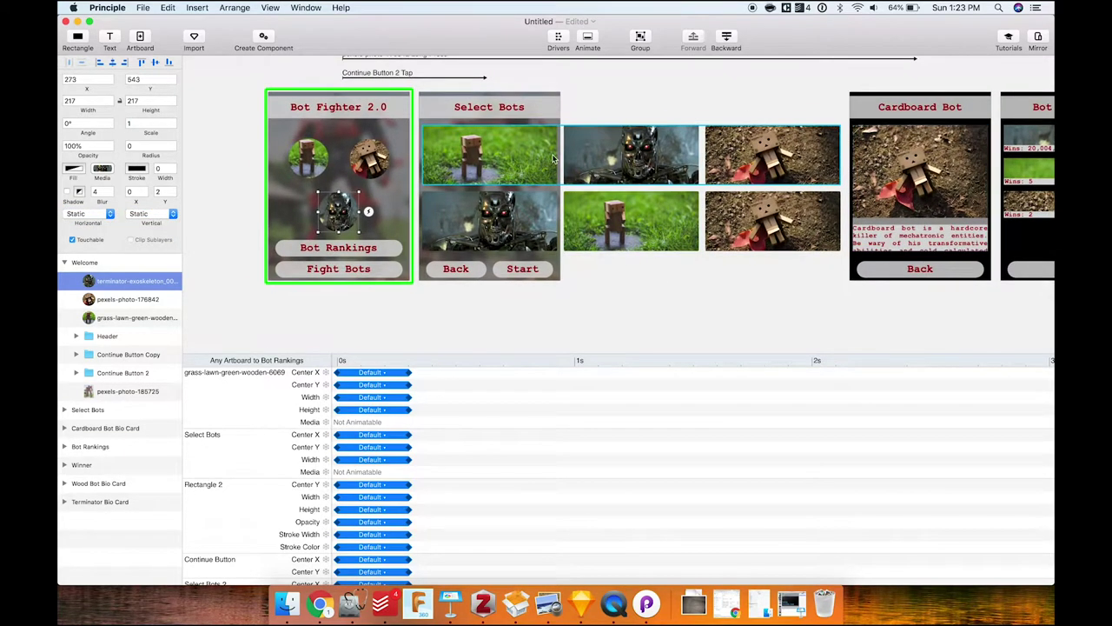
pyautogui.click(388, 208)
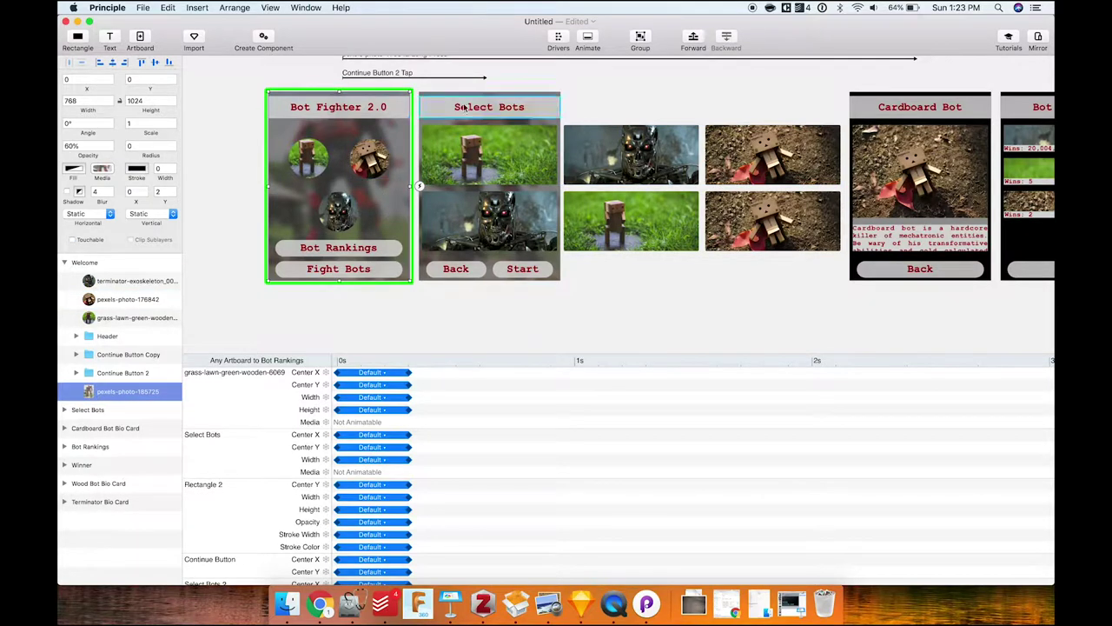
pyautogui.click(1037, 39)
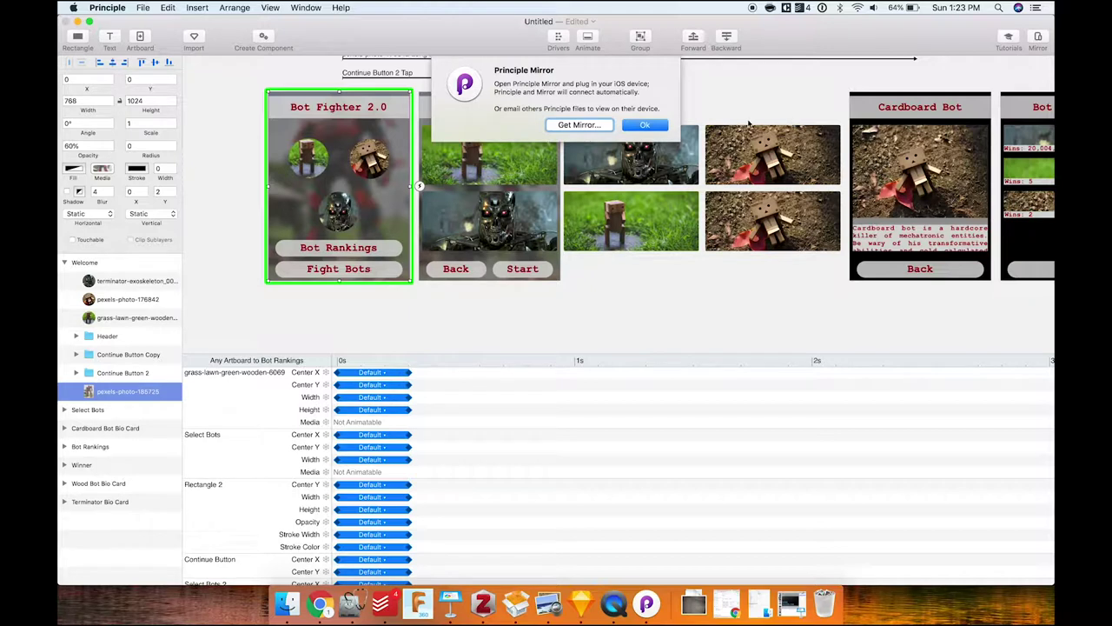
pyautogui.click(629, 127)
# Narrow the document window to uncover the floating preview and move the preview window clear for testing.
pyautogui.moveTo(1054, 155); pyautogui.dragTo(816, 155)
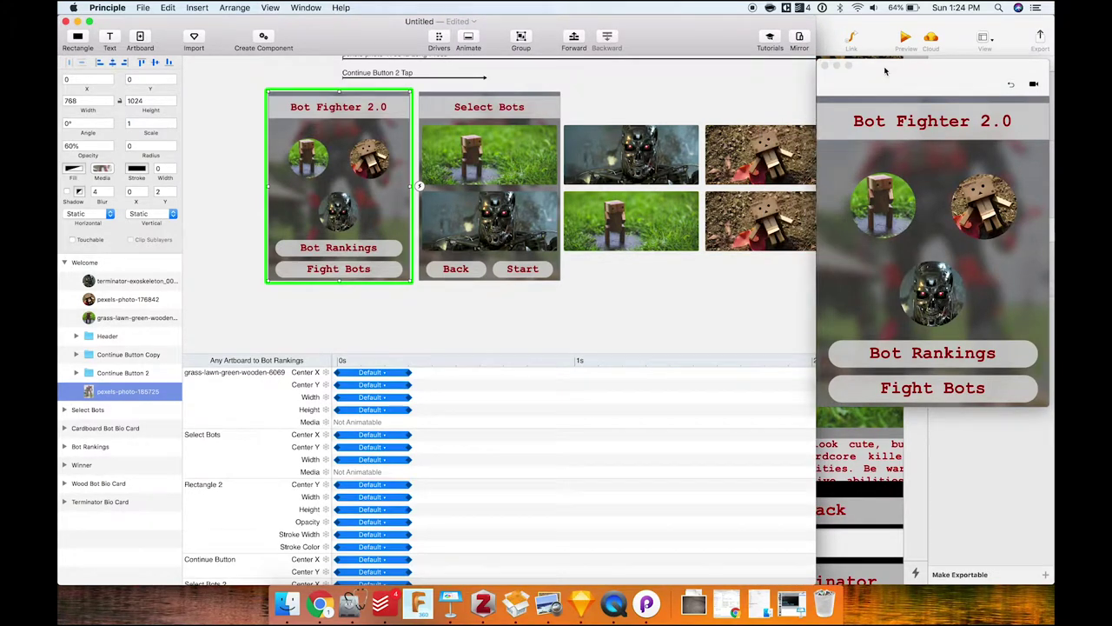
pyautogui.moveTo(885, 73); pyautogui.dragTo(844, 40)
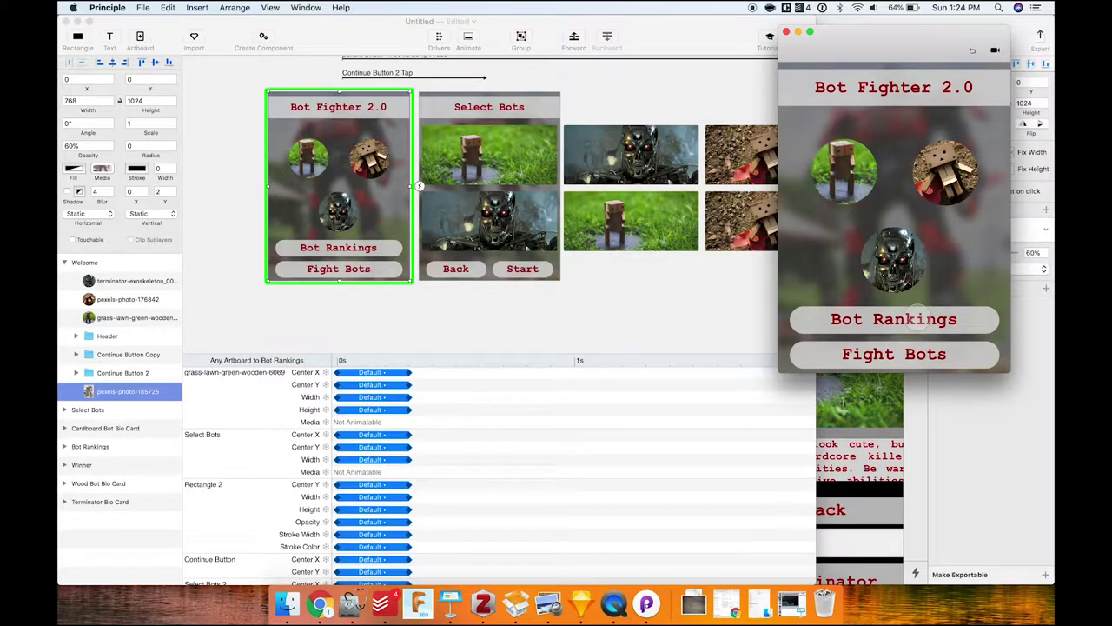
# Test the Bot Rankings tap and the wood bot picture's long press in the preview, then shrink the preview window and place it clear of the artboards.
pyautogui.click(917, 319)
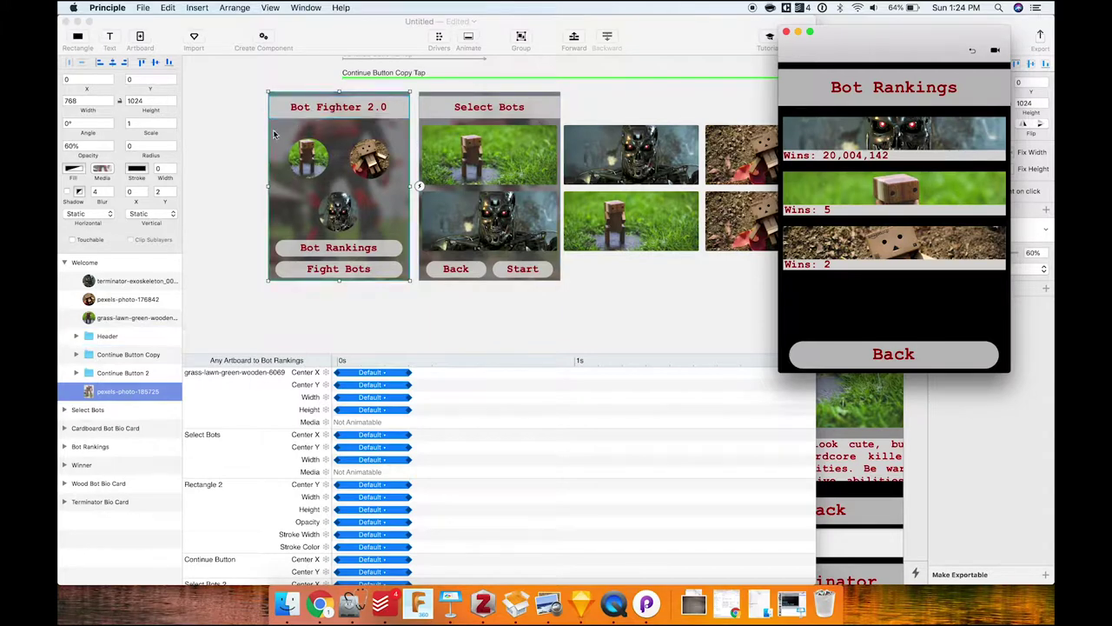
pyautogui.click(311, 111)
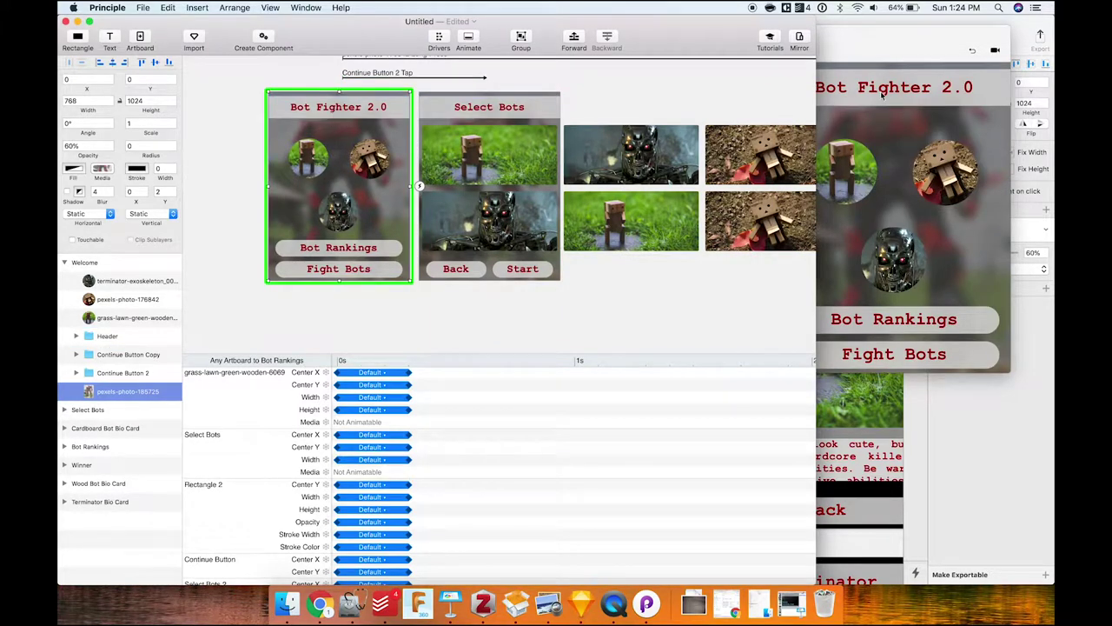
pyautogui.click(899, 35)
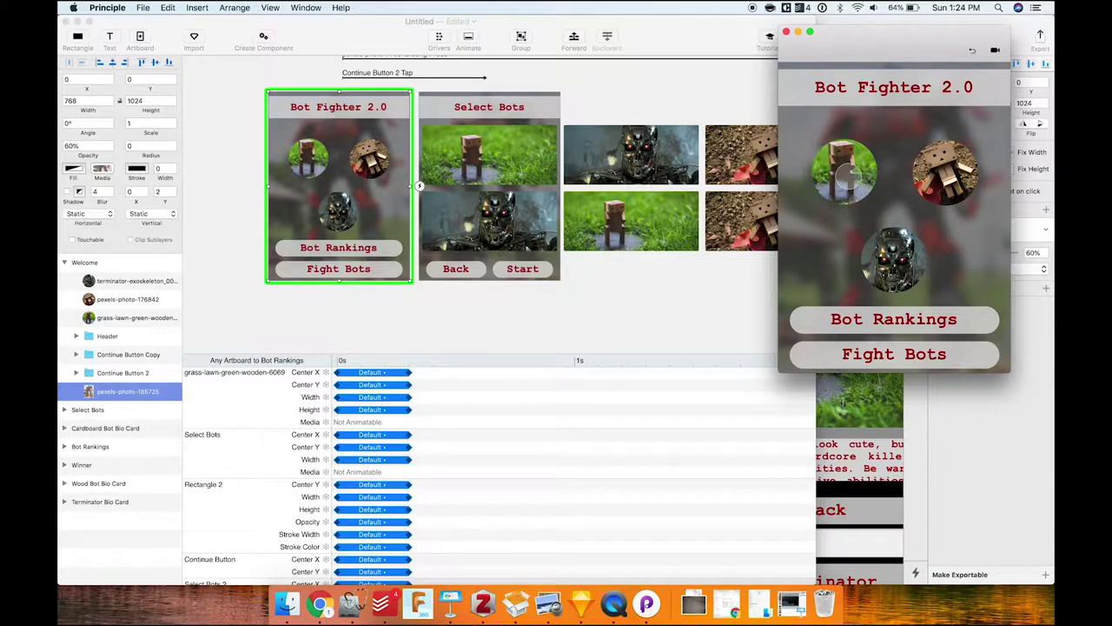
pyautogui.click(847, 173)
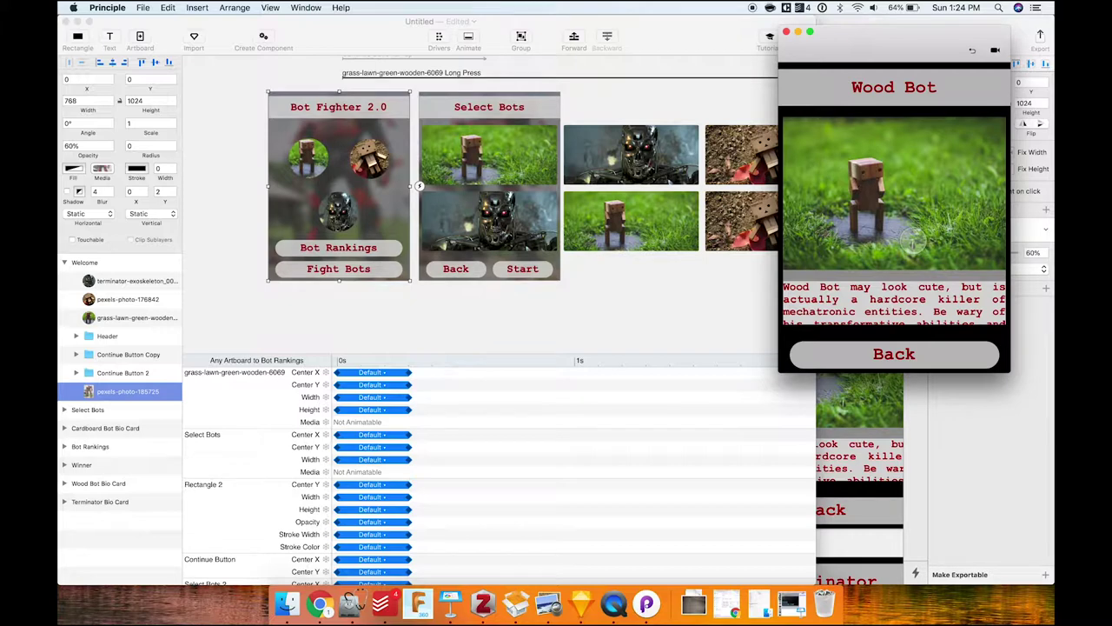
pyautogui.click(790, 38)
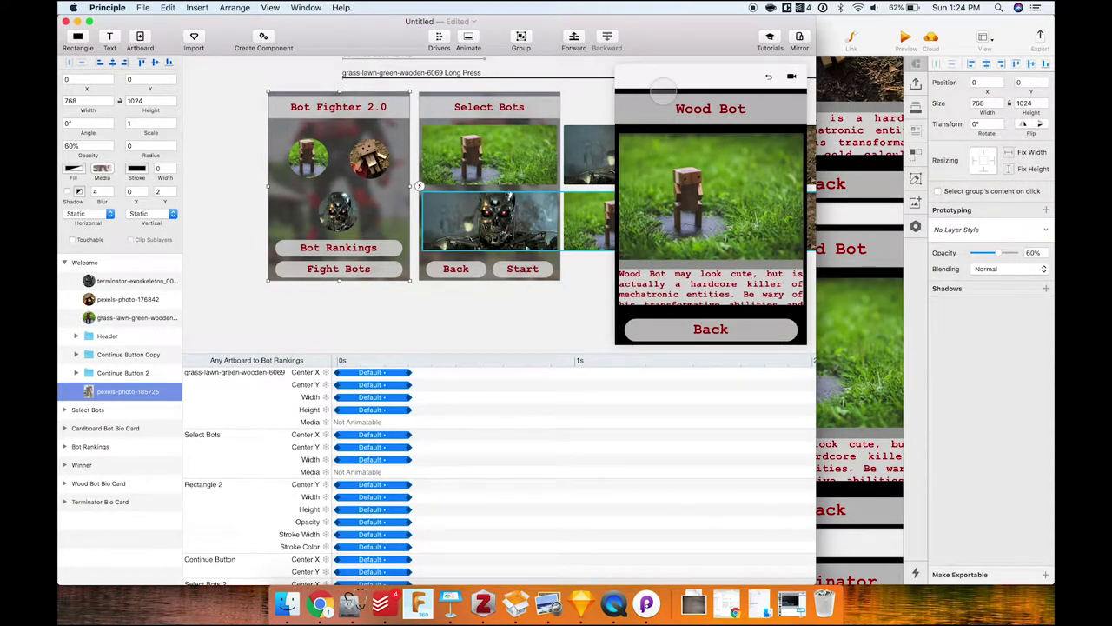
pyautogui.click(657, 79)
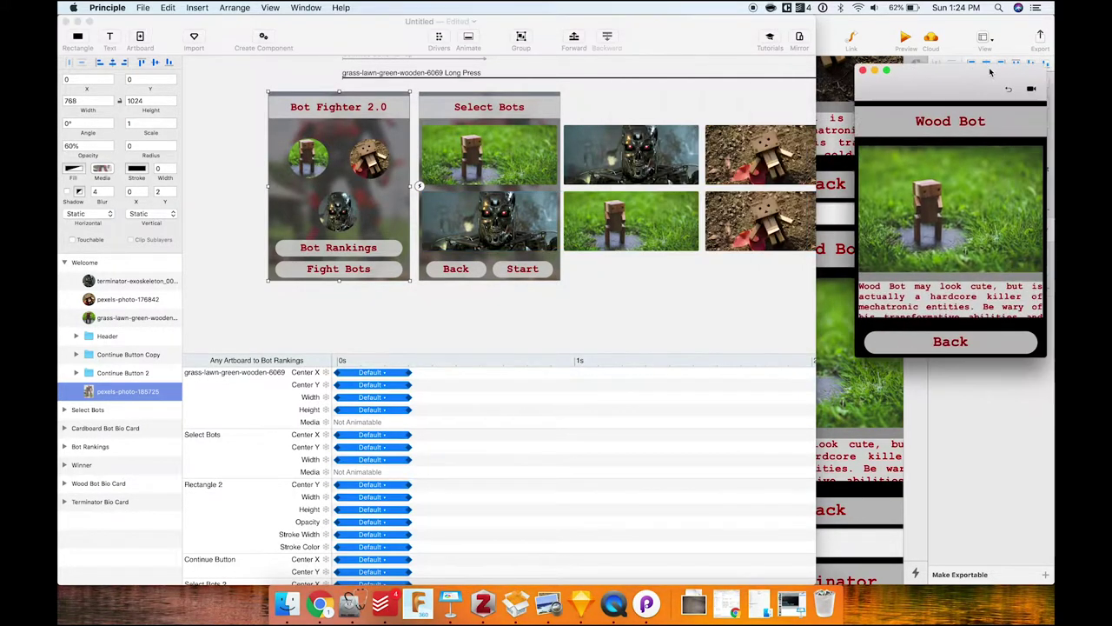
# Link the Back button on the Select Bots artboard to the Welcome artboard with a Tap transition.
pyautogui.click(522, 120)
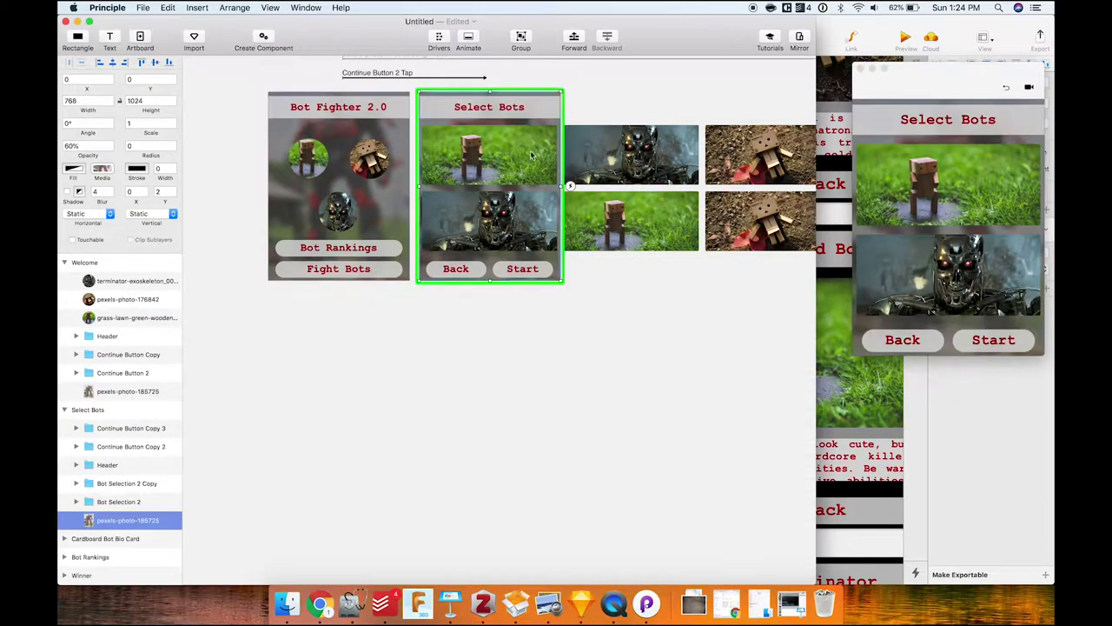
pyautogui.click(469, 273)
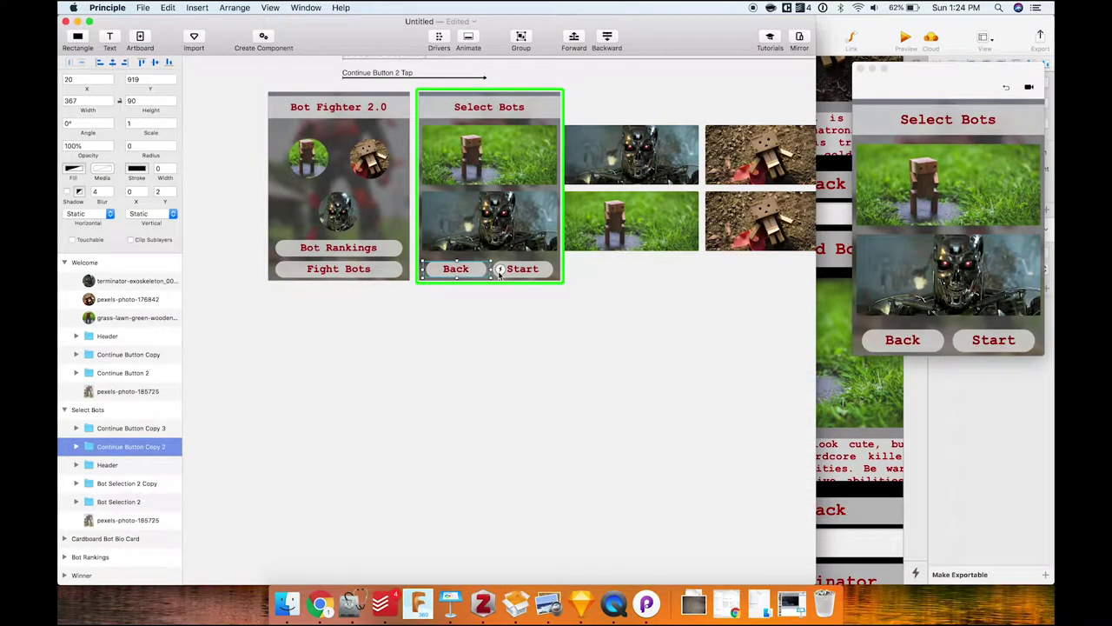
pyautogui.moveTo(501, 271); pyautogui.dragTo(372, 198)
# Link the Start button on the Select Bots artboard to the Winner artboard with a Tap transition.
pyautogui.click(504, 267)
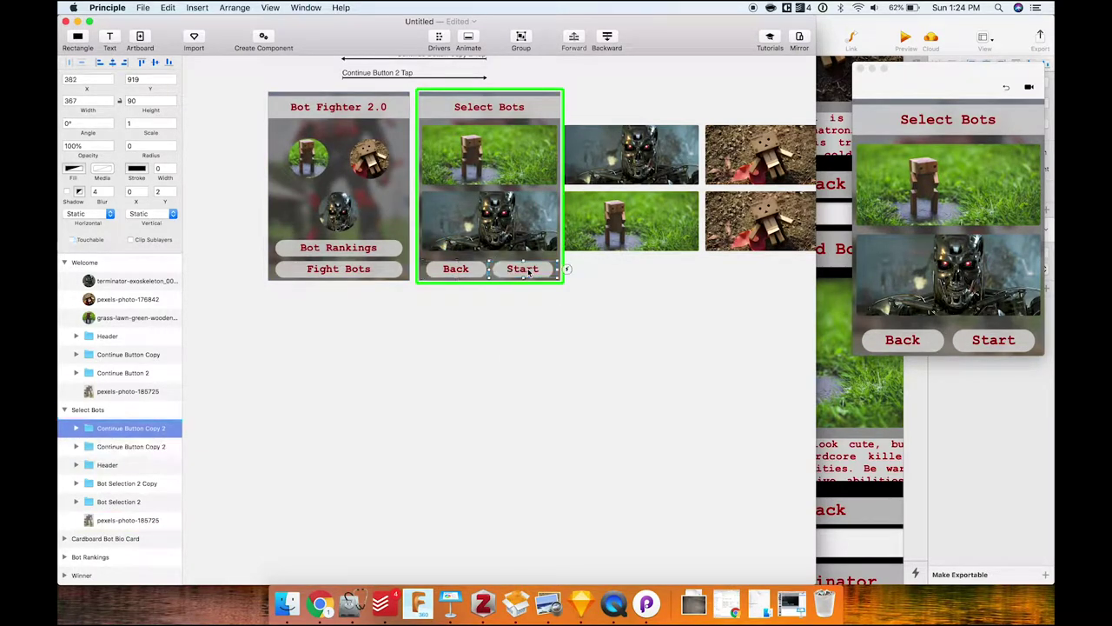
pyautogui.hscroll(3, 539, 271)
pyautogui.hscroll(3, 528, 273)
pyautogui.scroll(1, 528, 273)
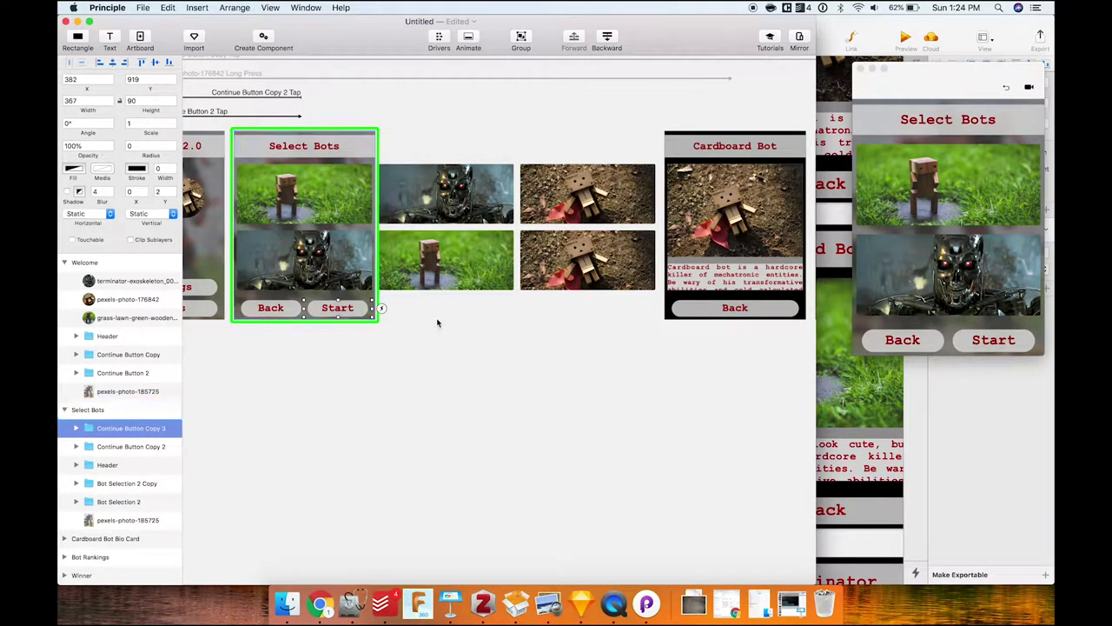
pyautogui.moveTo(382, 309)
pyautogui.moveTo(402, 314); pyautogui.dragTo(693, 246)
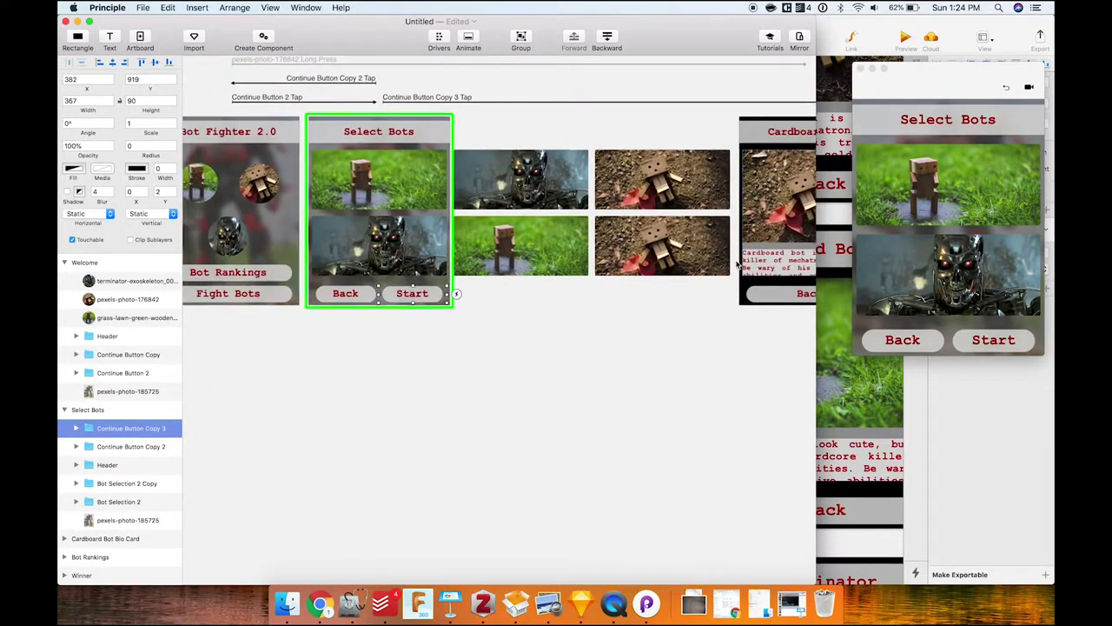
# Set the horizontal behaviour of both bot picture rows on the Select Bots artboard to Scroll.
pyautogui.click(518, 188)
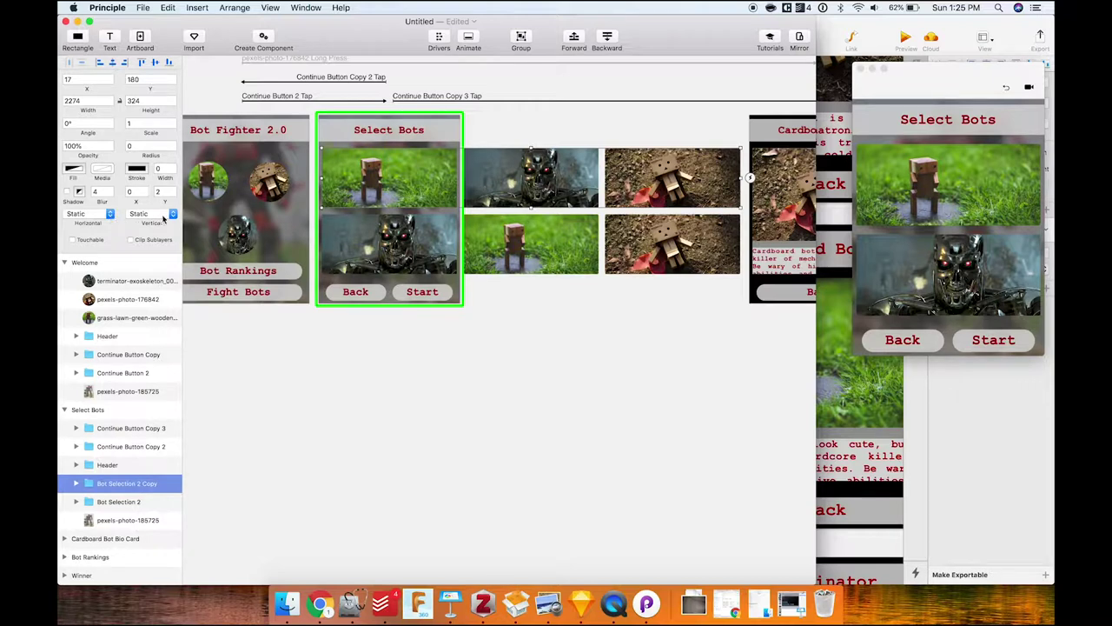
pyautogui.click(108, 212)
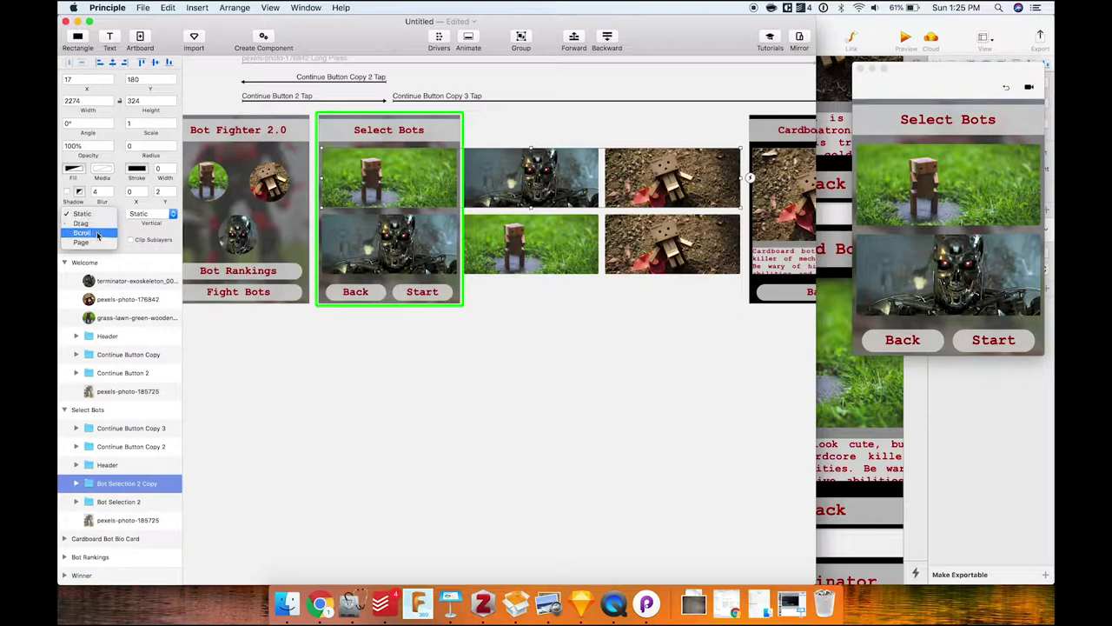
pyautogui.click(97, 234)
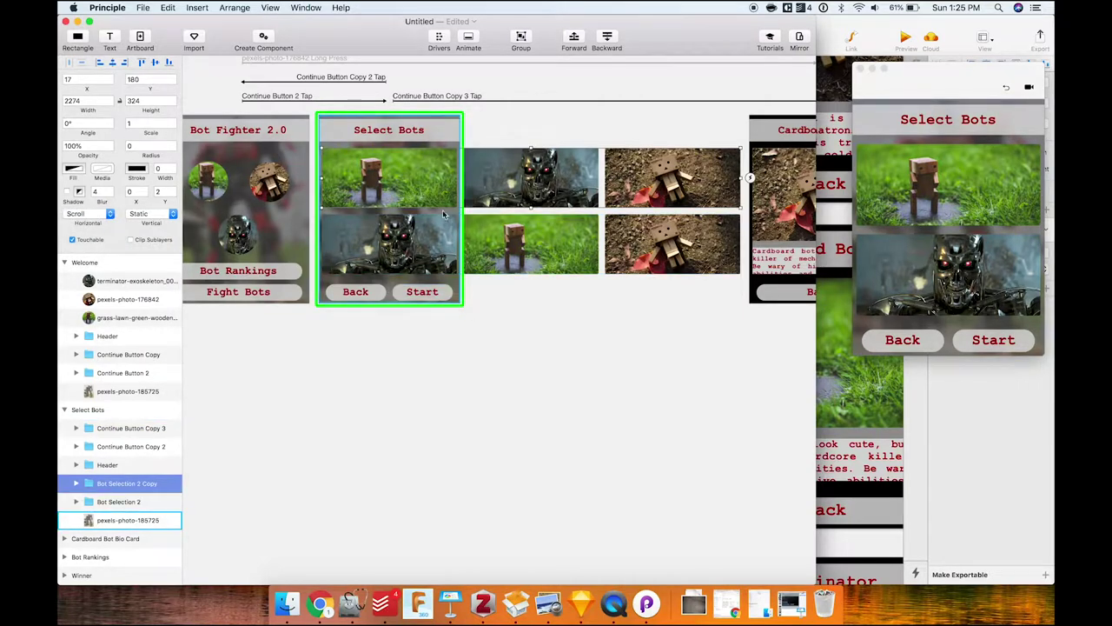
pyautogui.click(423, 229)
pyautogui.click(106, 214)
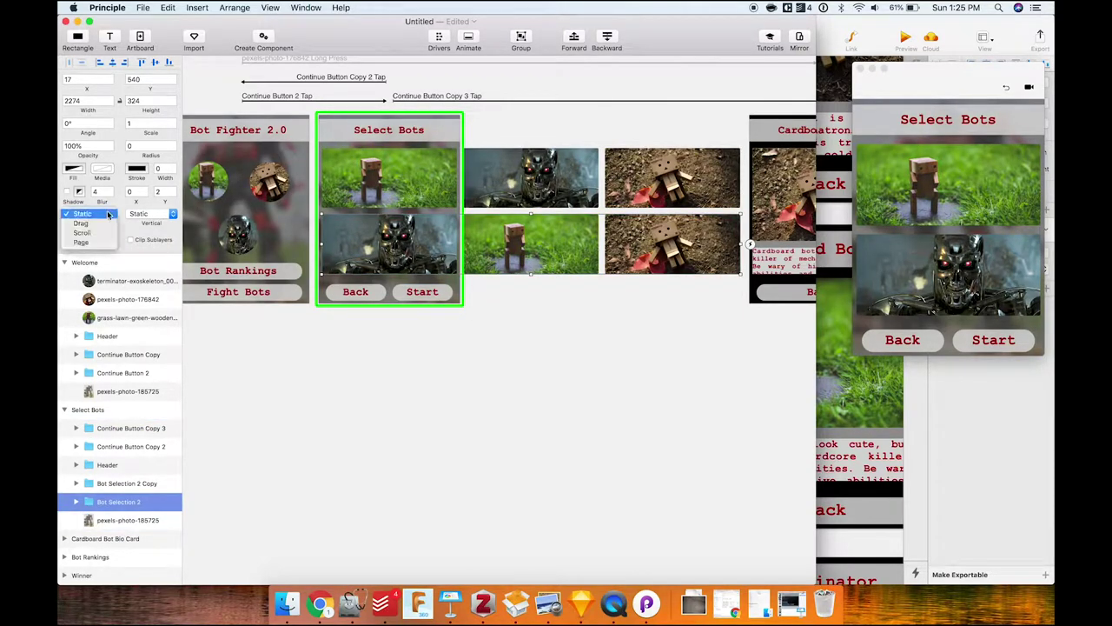
pyautogui.click(99, 228)
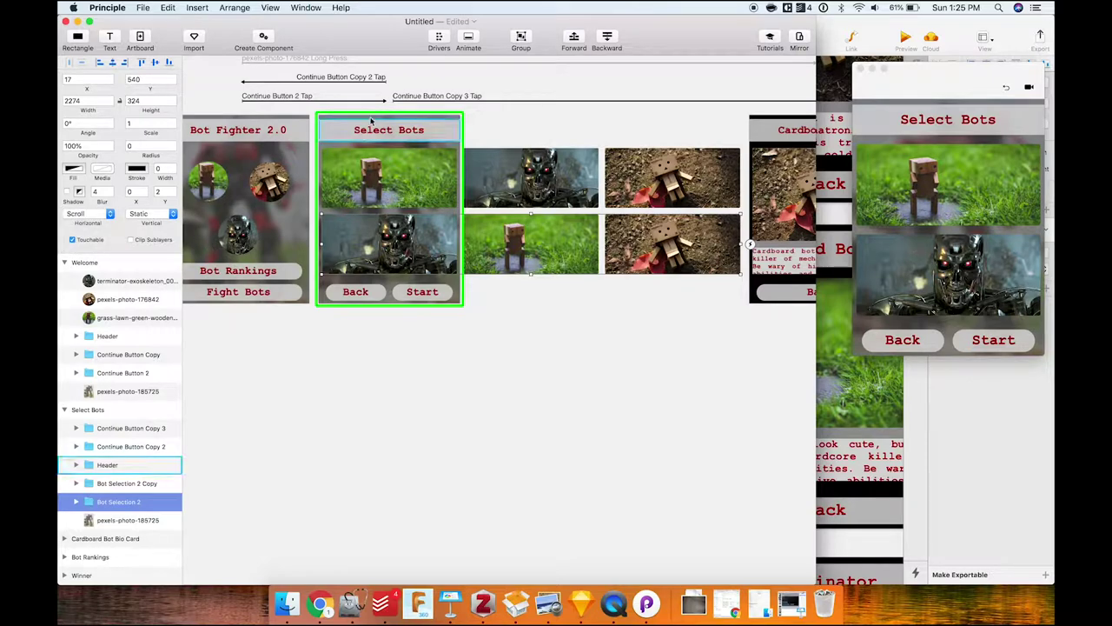
# Test the horizontal scrolling of the upper and lower bot rows in the preview.
pyautogui.moveTo(957, 191); pyautogui.dragTo(908, 193)
pyautogui.moveTo(1025, 191); pyautogui.dragTo(669, 122)
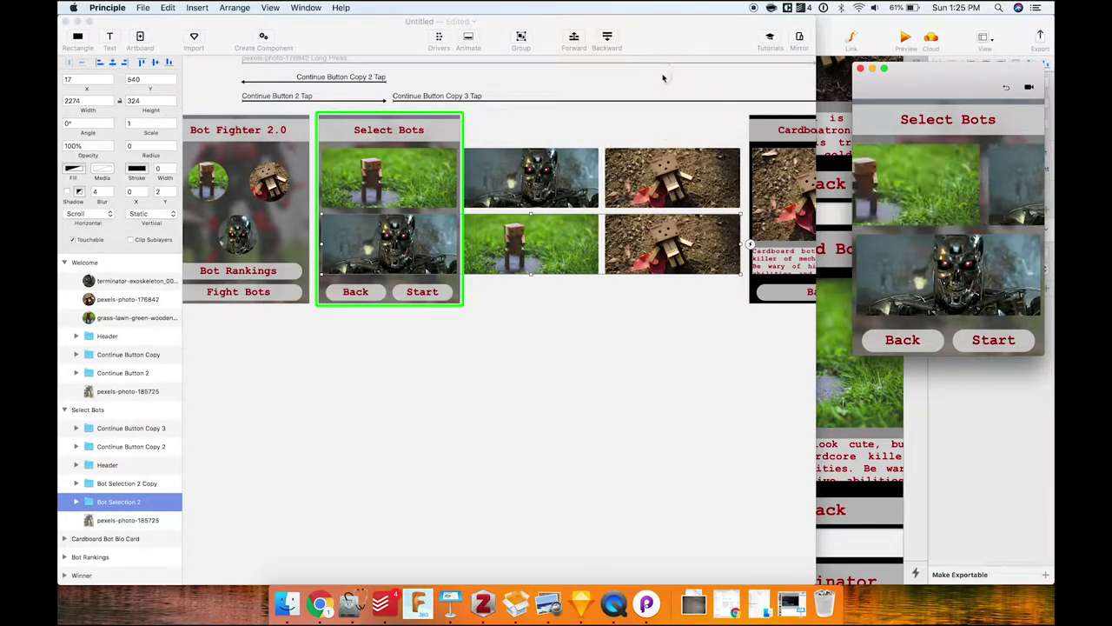
pyautogui.moveTo(928, 266); pyautogui.dragTo(697, 228)
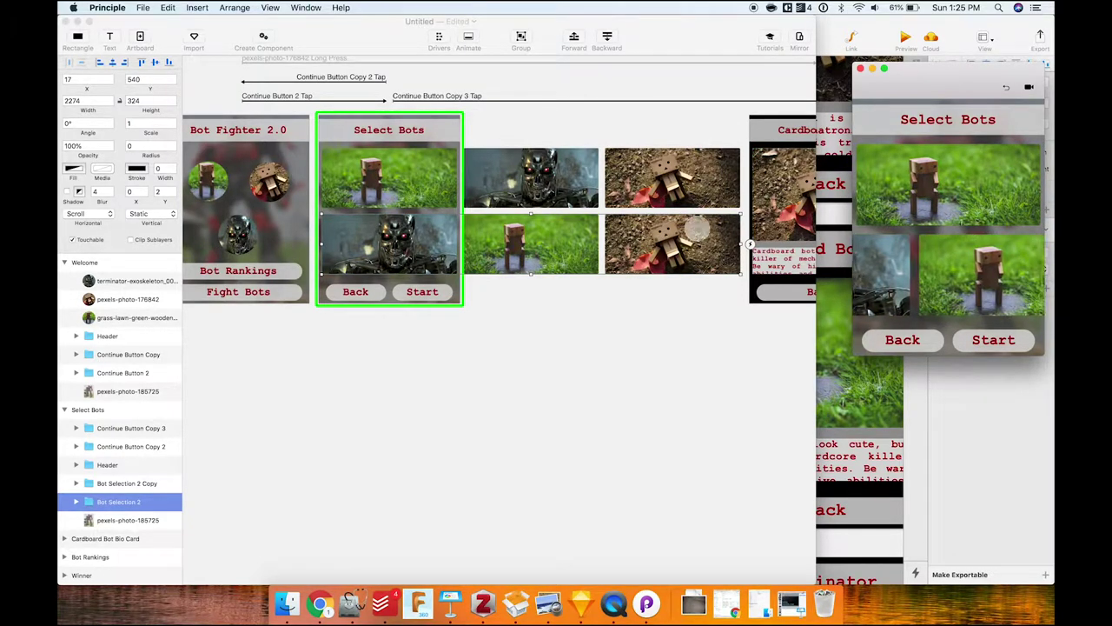
pyautogui.moveTo(995, 277); pyautogui.dragTo(948, 287)
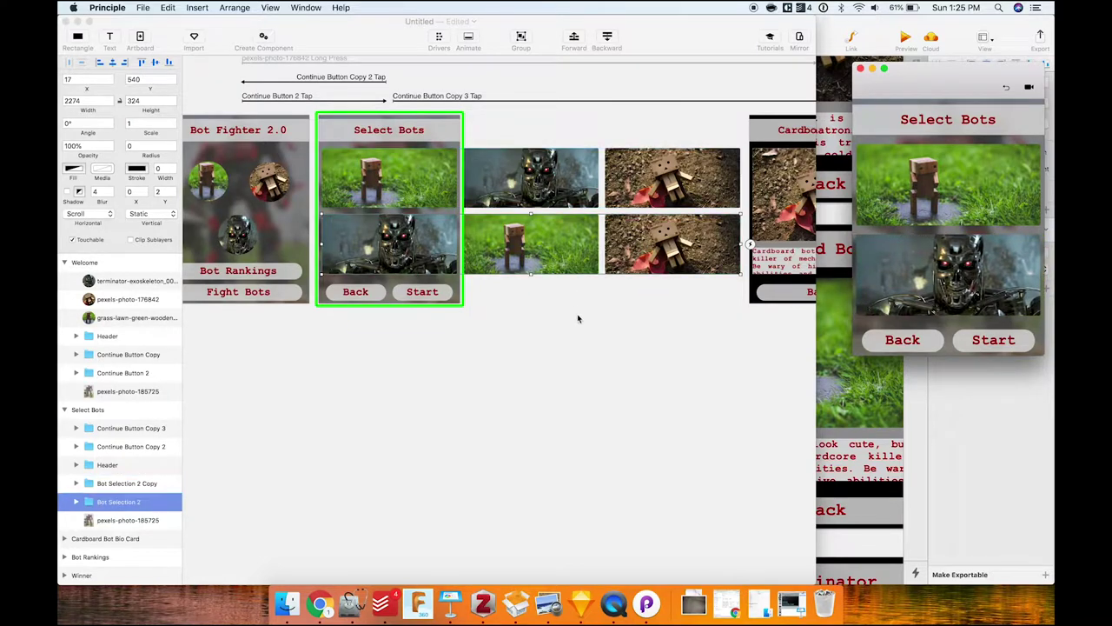
# Narrow the scroll areas of the bot rows to one picture, about 751 wide for the lower row and 732 for the upper.
pyautogui.click(589, 296)
pyautogui.moveTo(741, 252); pyautogui.dragTo(464, 242)
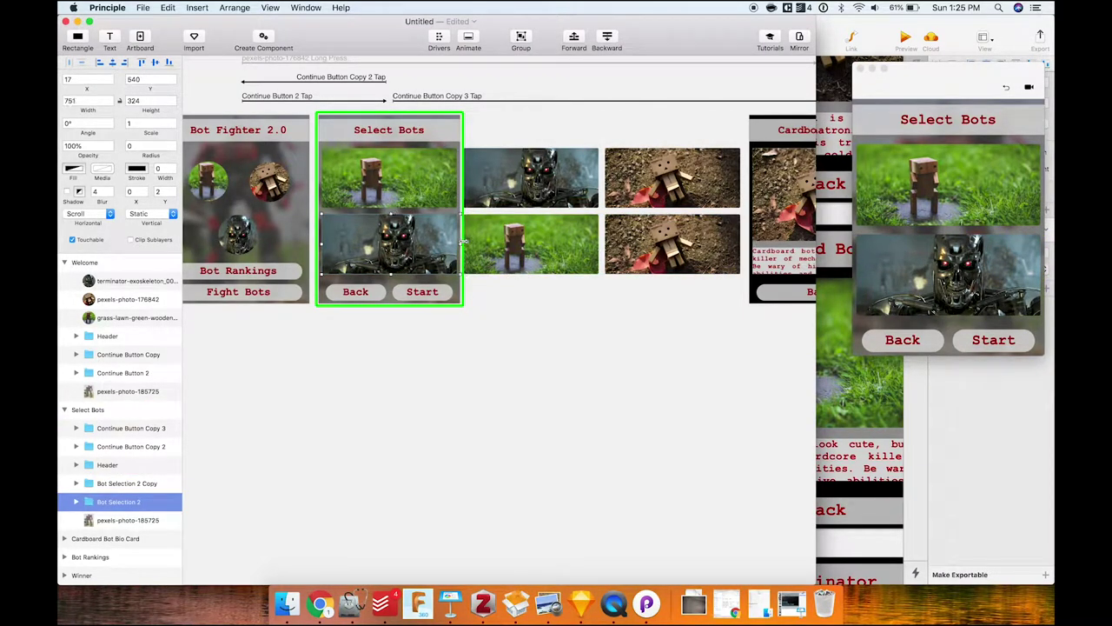
pyautogui.click(678, 178)
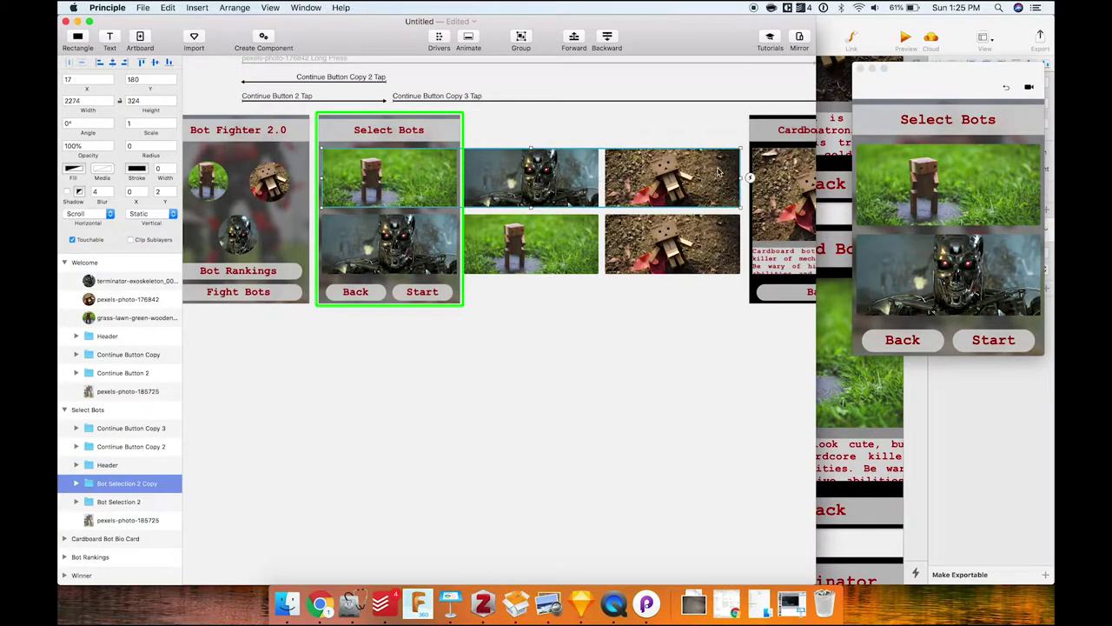
pyautogui.moveTo(745, 177); pyautogui.dragTo(455, 163)
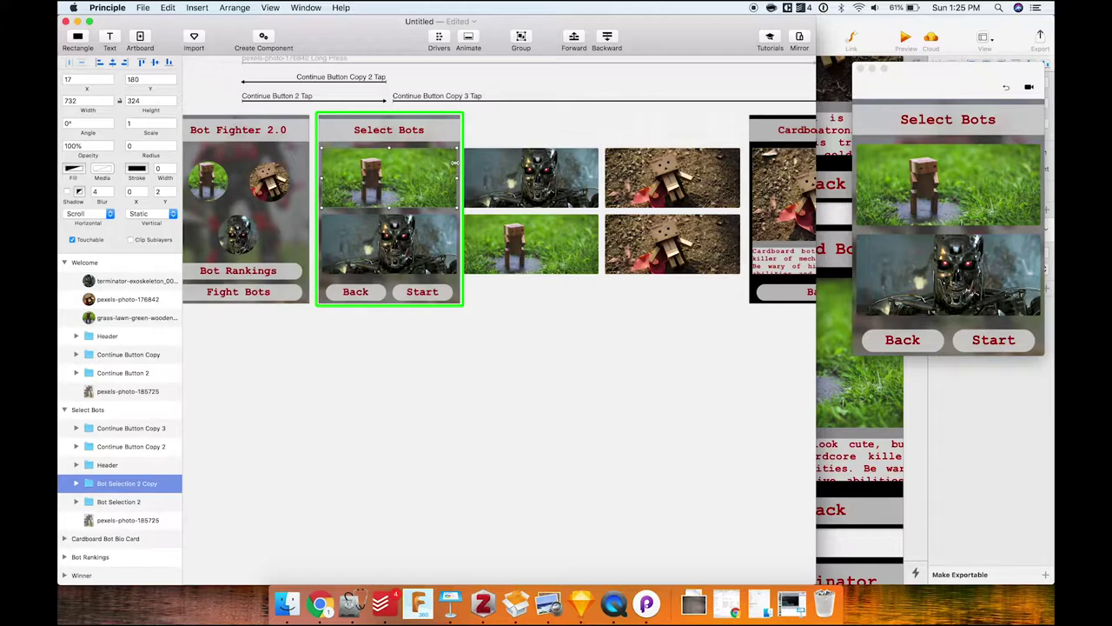
pyautogui.click(608, 342)
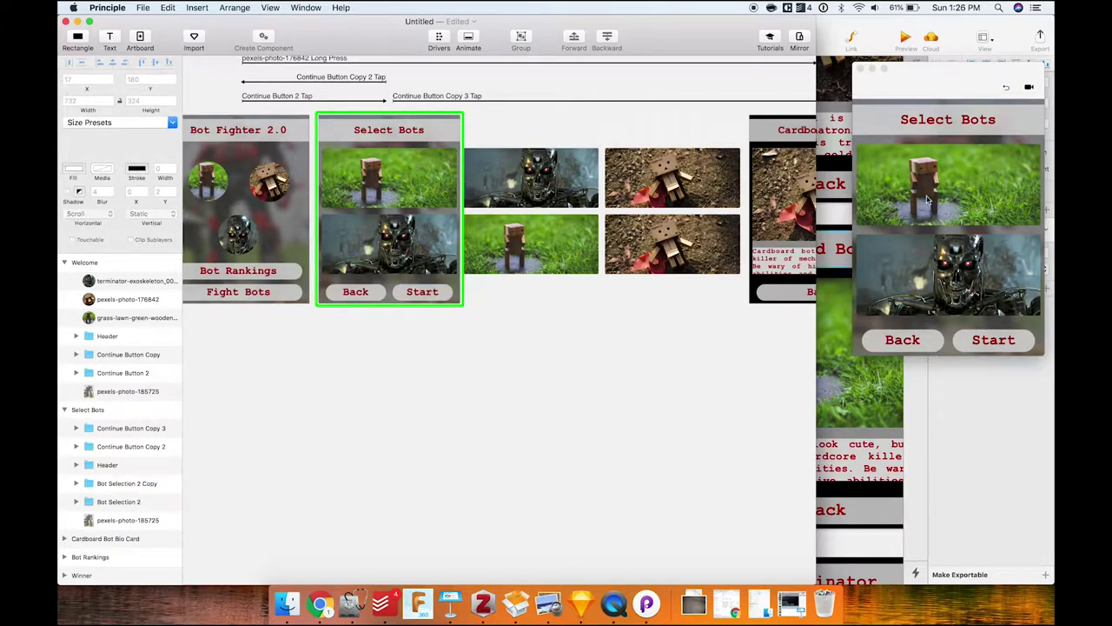
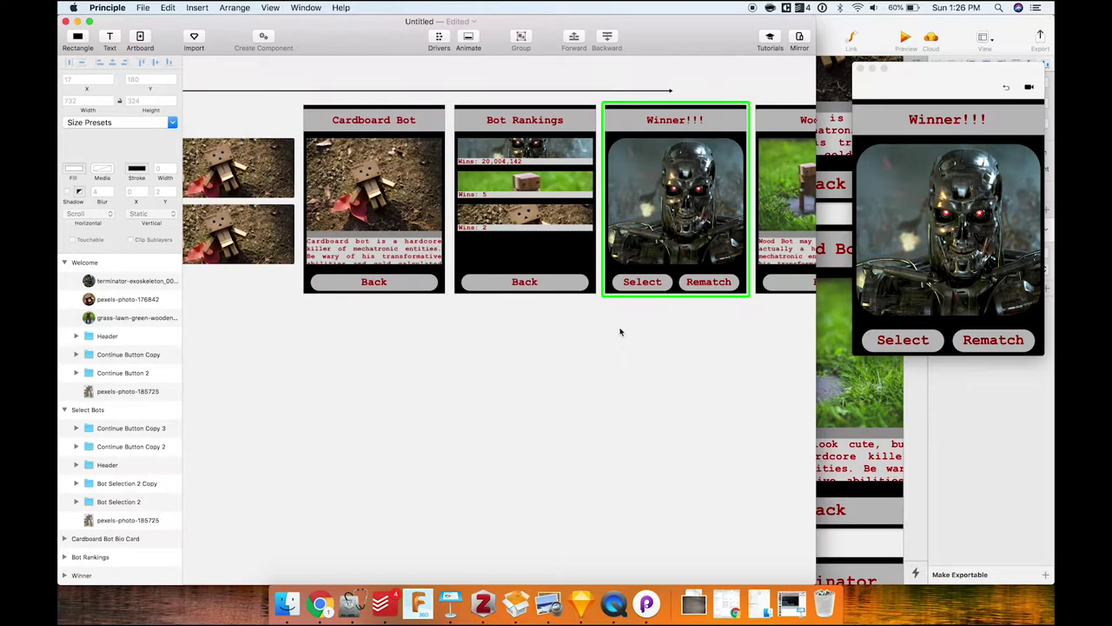
# Link the Select button on the Winner artboard to the Select Bots artboard with a Tap transition.
pyautogui.click(481, 250)
pyautogui.scroll(-3, 481, 251)
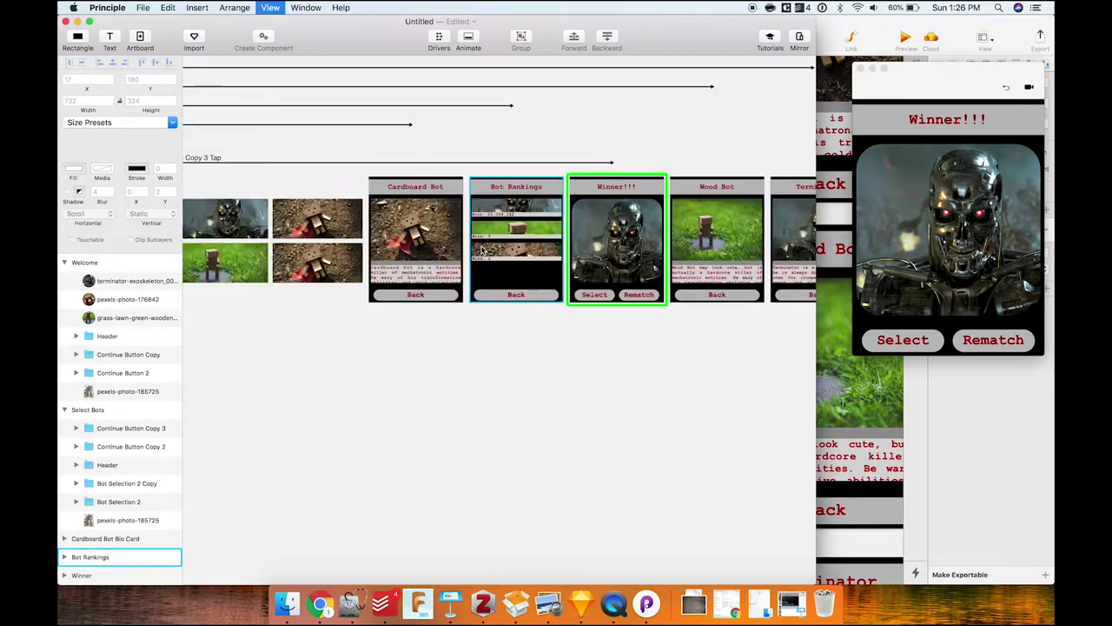
pyautogui.click(596, 296)
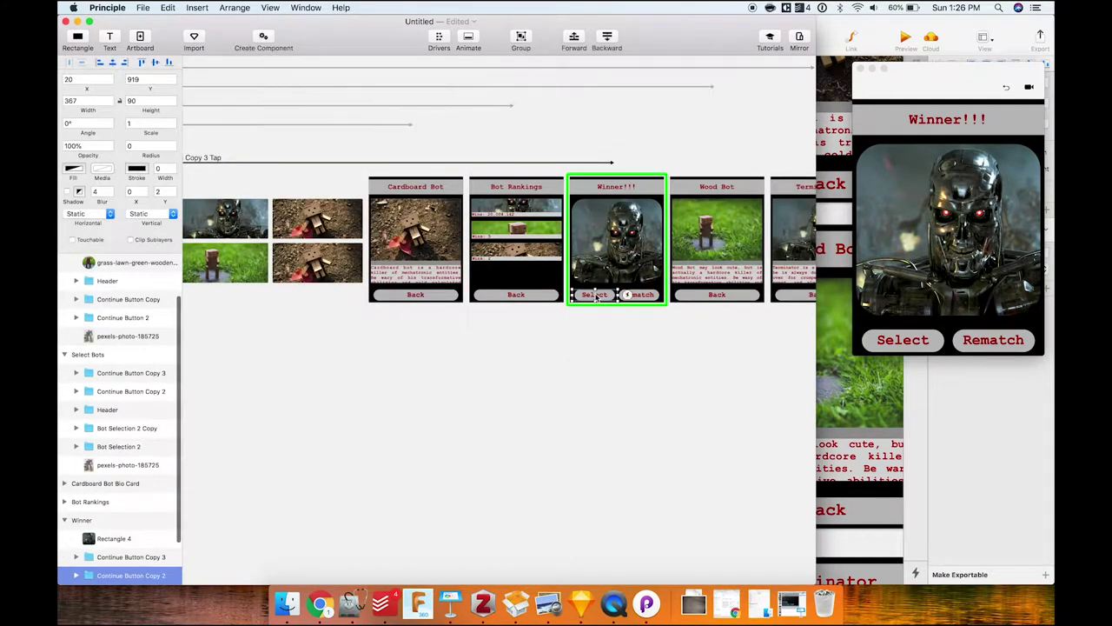
pyautogui.hscroll(-5, 626, 298)
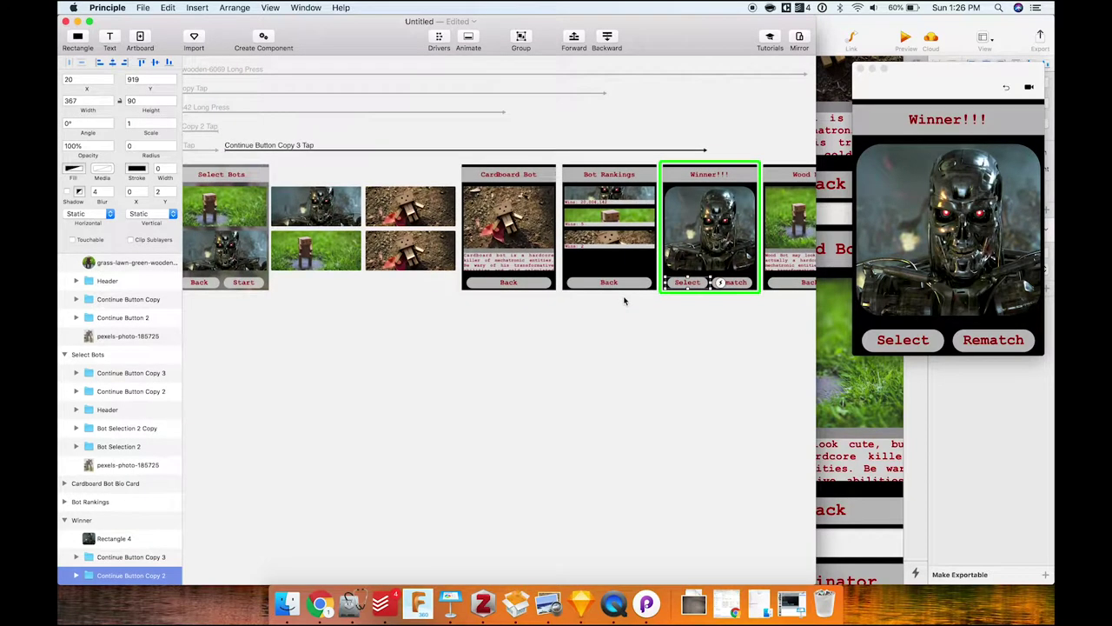
pyautogui.moveTo(721, 285); pyautogui.dragTo(224, 233)
pyautogui.click(770, 300)
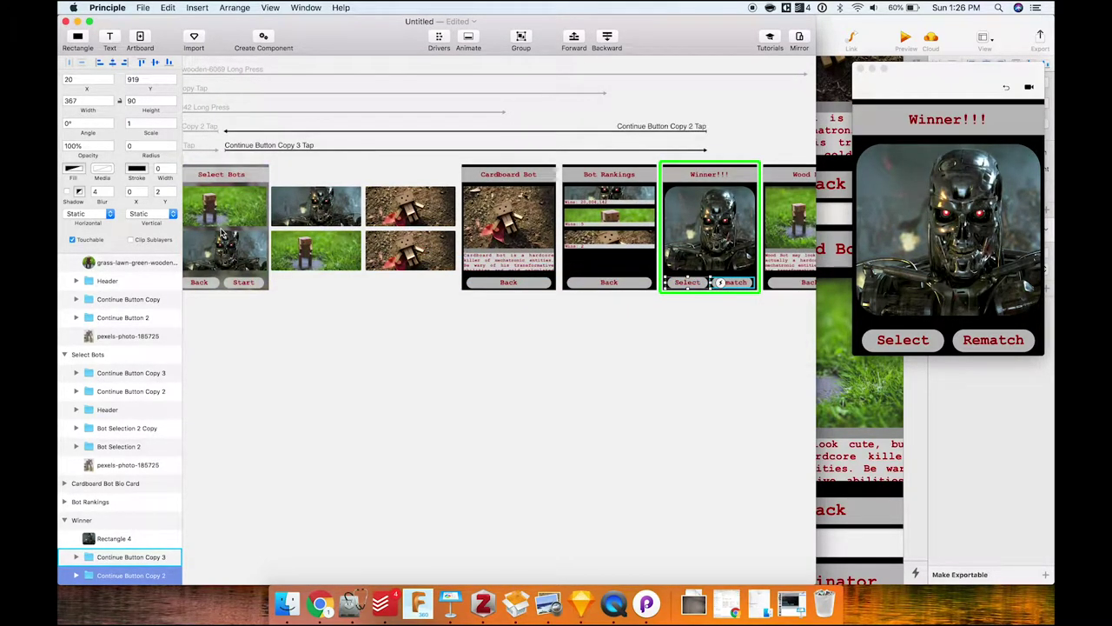
# Link the Rematch button on the Winner artboard back onto the same artboard with a Tap transition.
pyautogui.click(737, 283)
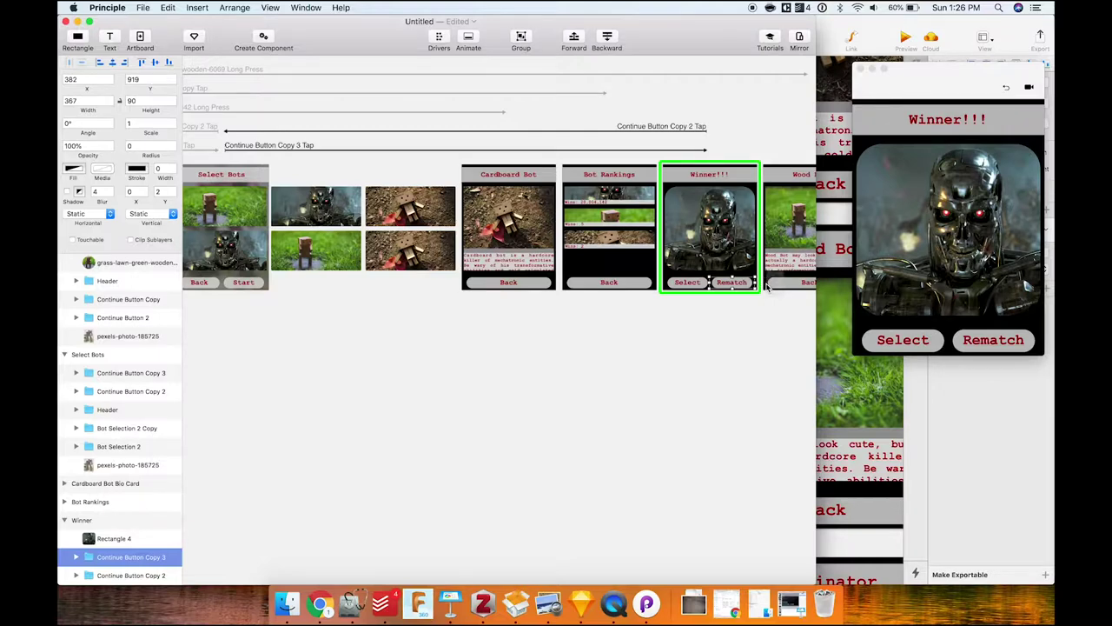
pyautogui.click(768, 287)
pyautogui.click(795, 217)
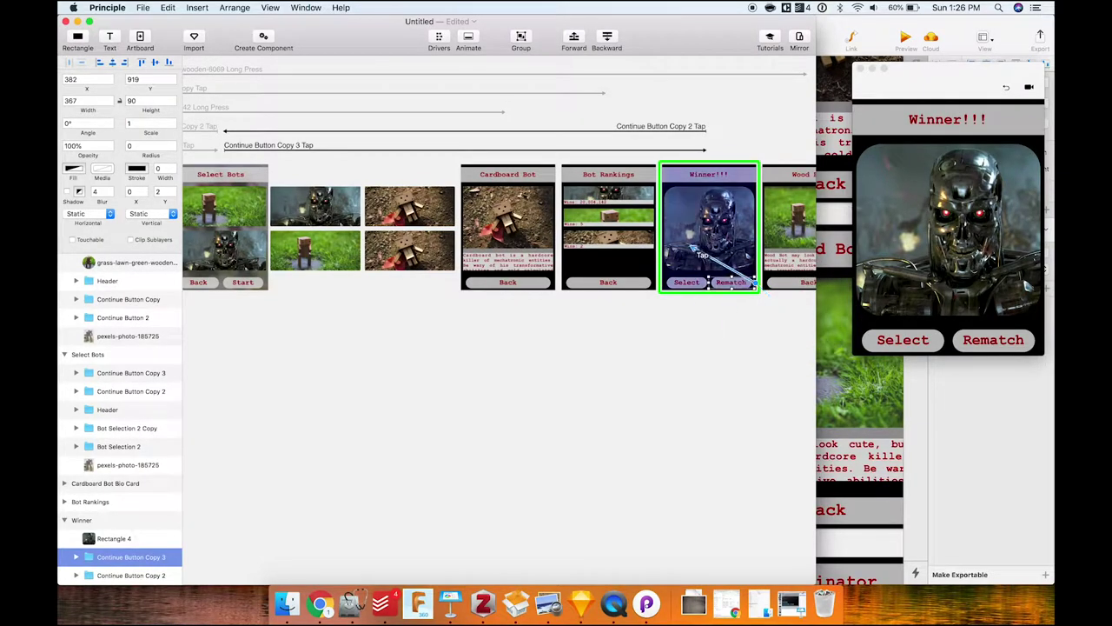
pyautogui.click(697, 229)
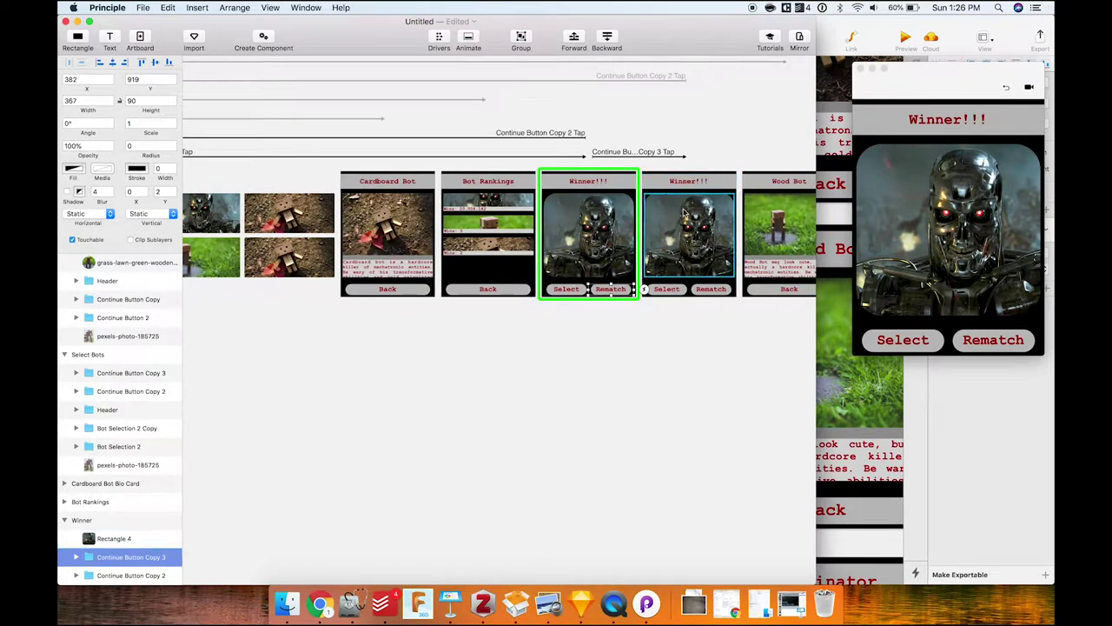
# Set the terminator picture on the original Winner artboard to Scroll both horizontally and vertically.
pyautogui.click(612, 249)
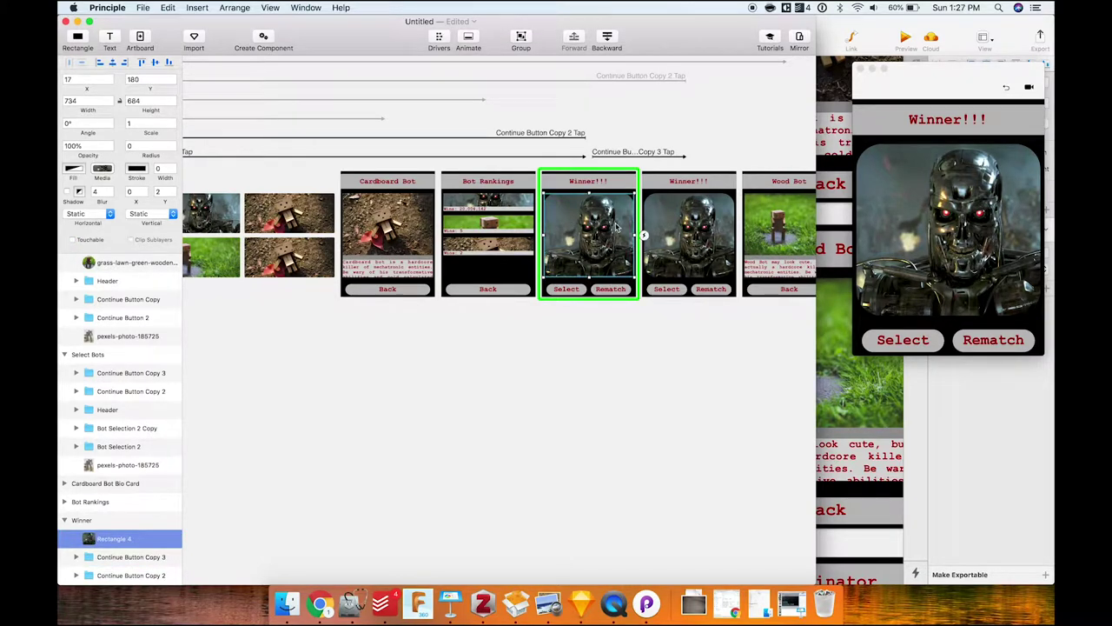
pyautogui.click(110, 213)
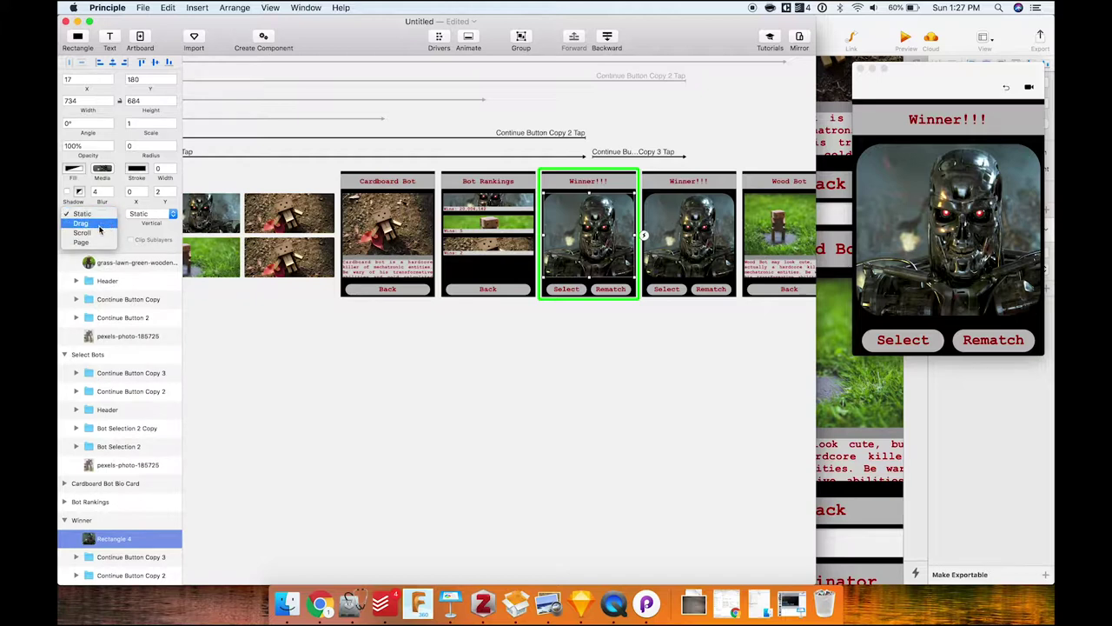
pyautogui.click(82, 232)
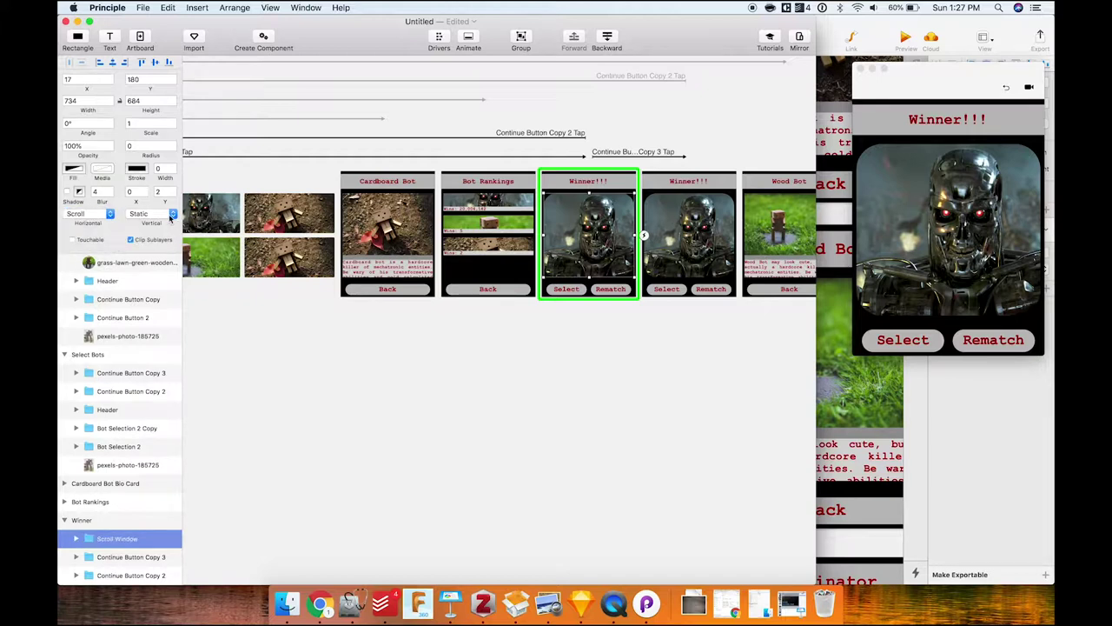
pyautogui.click(170, 219)
pyautogui.click(155, 232)
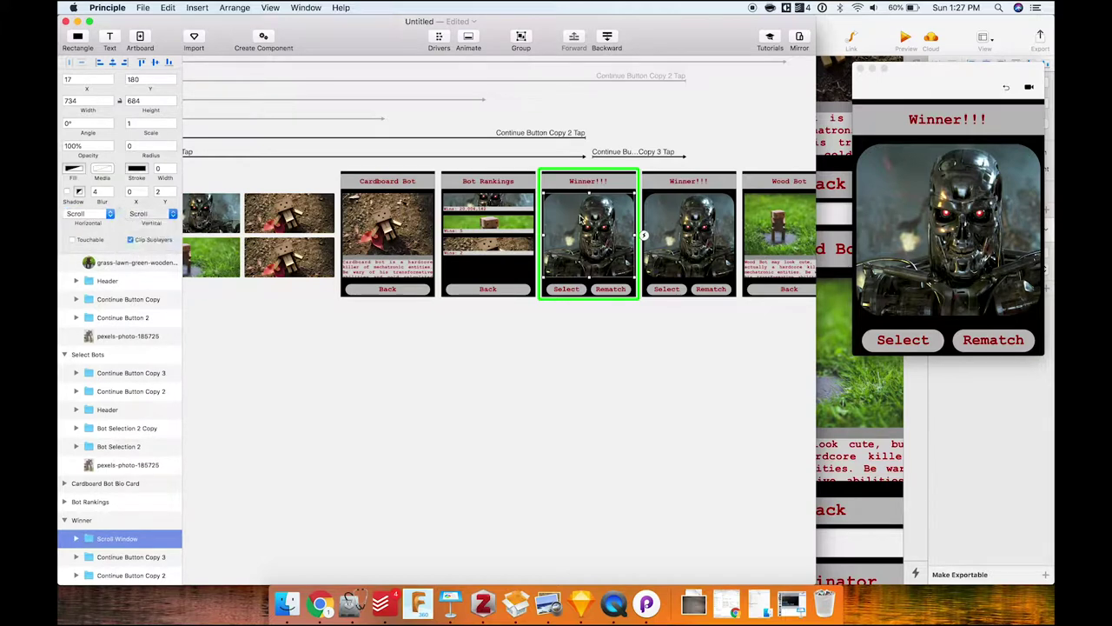
# Set the terminator picture on the second Winner artboard to Scroll both horizontally and vertically.
pyautogui.click(678, 254)
pyautogui.click(98, 215)
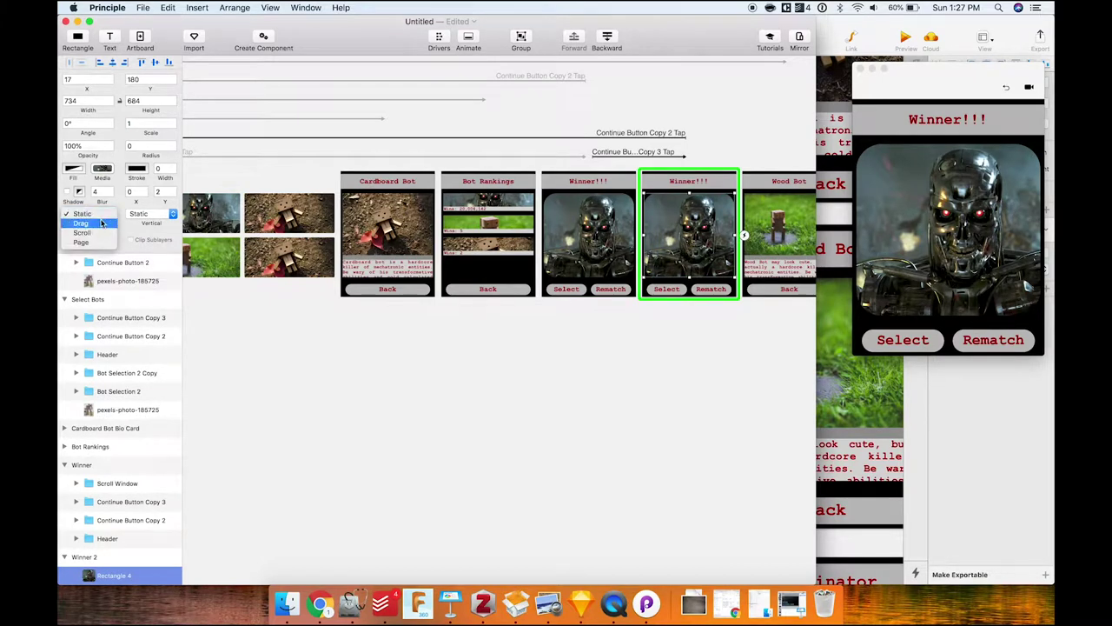
pyautogui.click(82, 232)
pyautogui.click(174, 216)
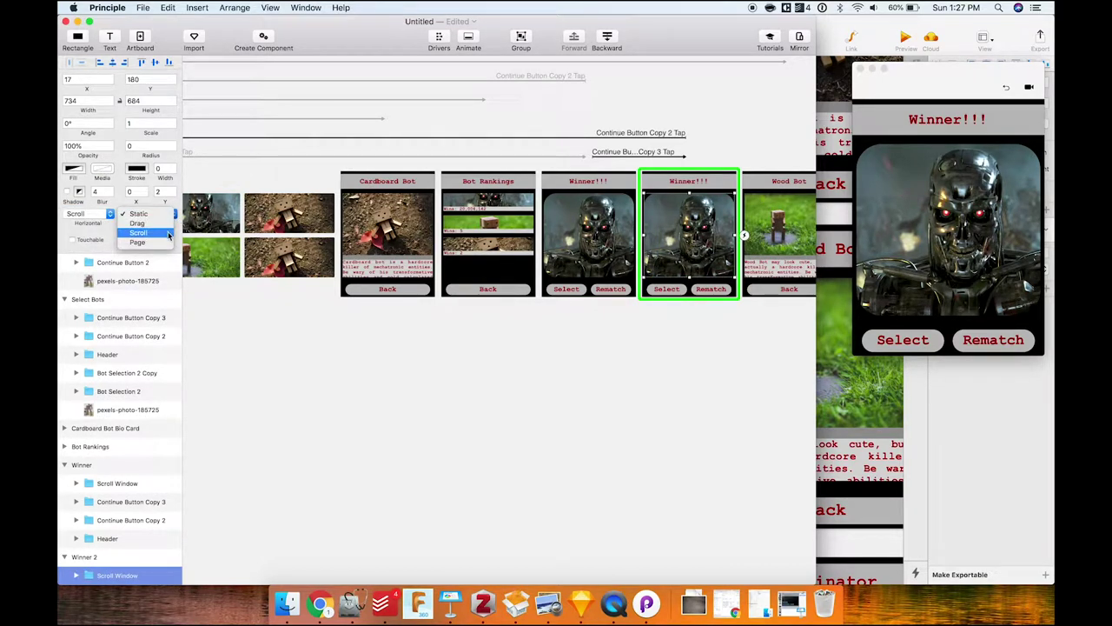
pyautogui.click(156, 232)
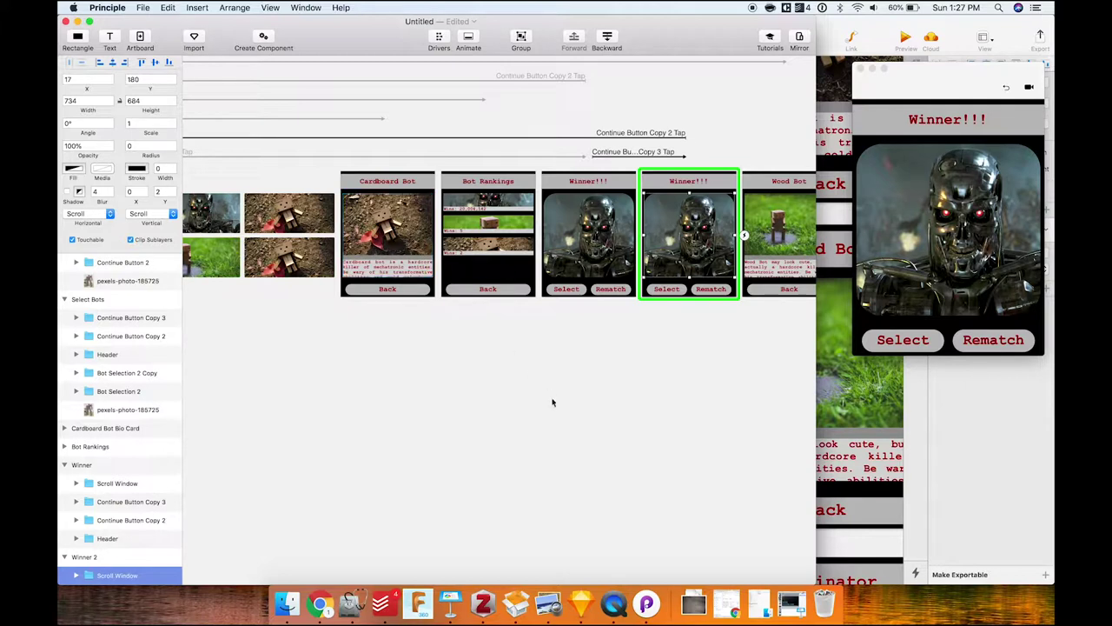
pyautogui.click(629, 352)
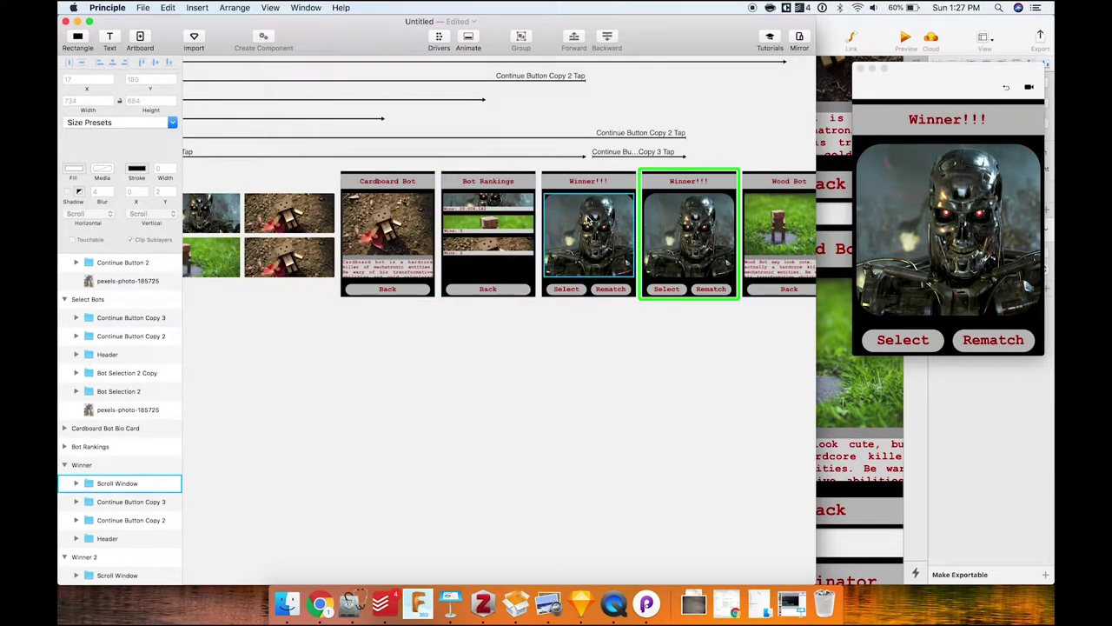
# Preview the original Winner artboard, testing that its terminator picture scrolls and that the Rematch button responds.
pyautogui.click(598, 177)
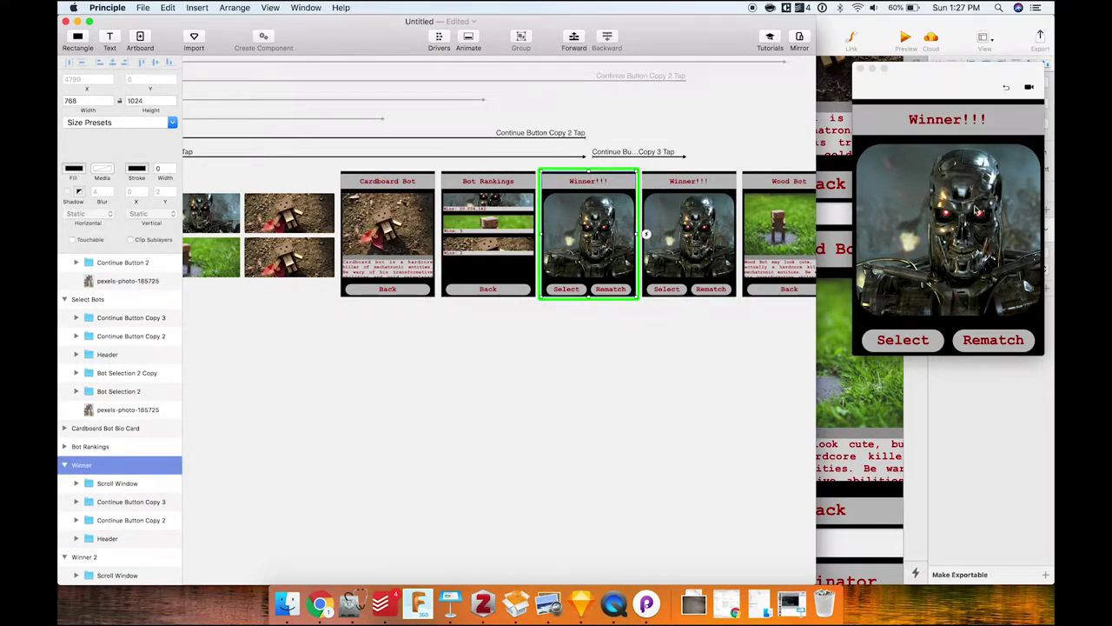
pyautogui.moveTo(938, 232); pyautogui.dragTo(1005, 172)
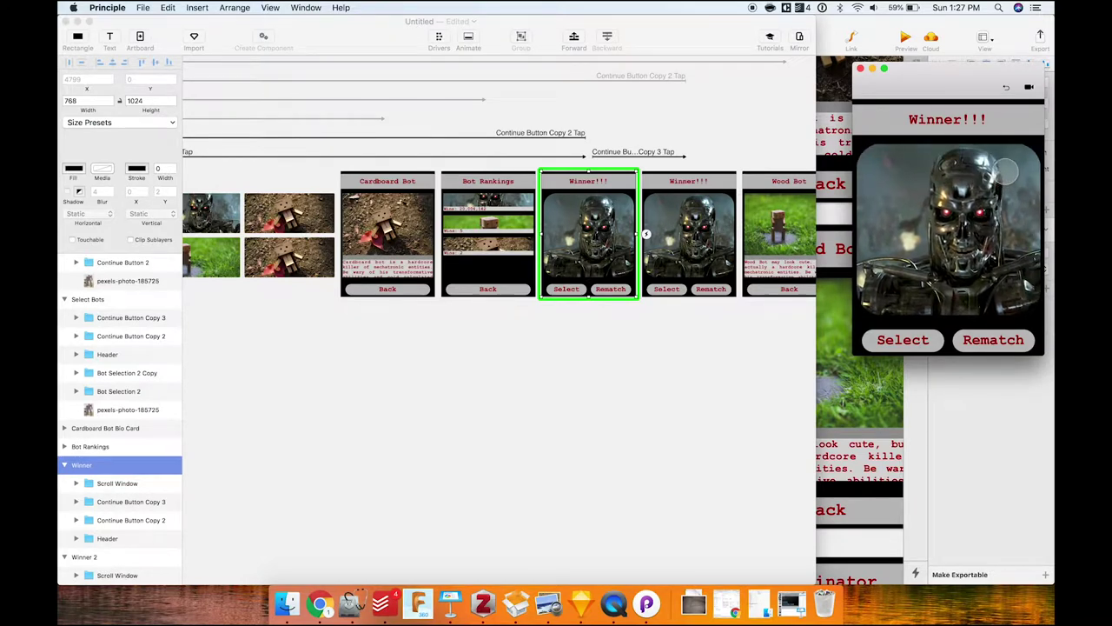
pyautogui.moveTo(939, 213); pyautogui.dragTo(1045, 331)
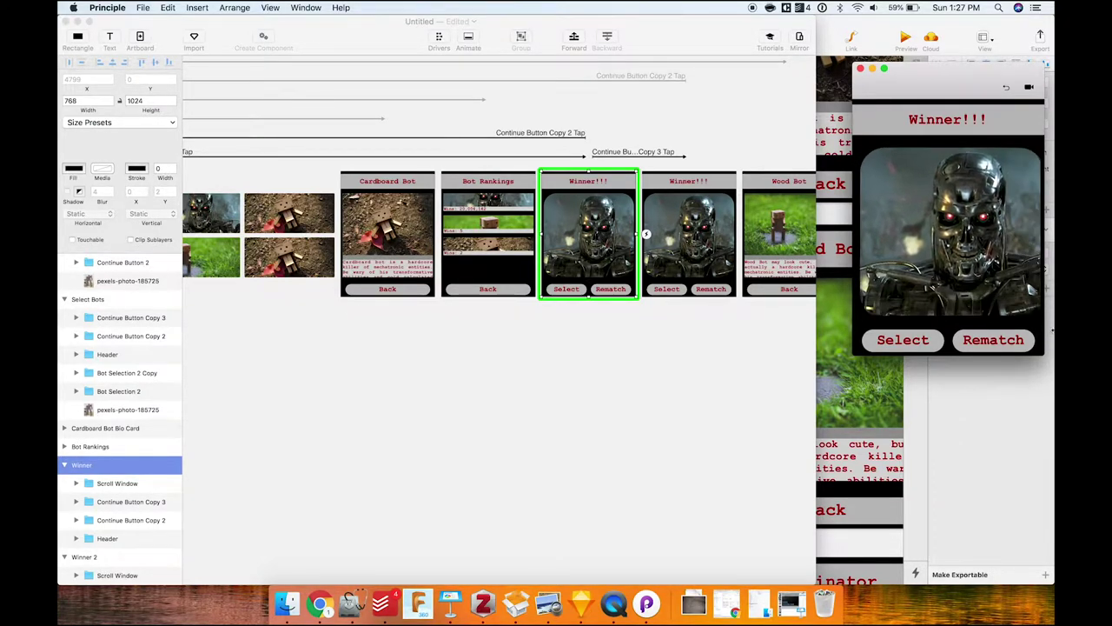
pyautogui.click(994, 341)
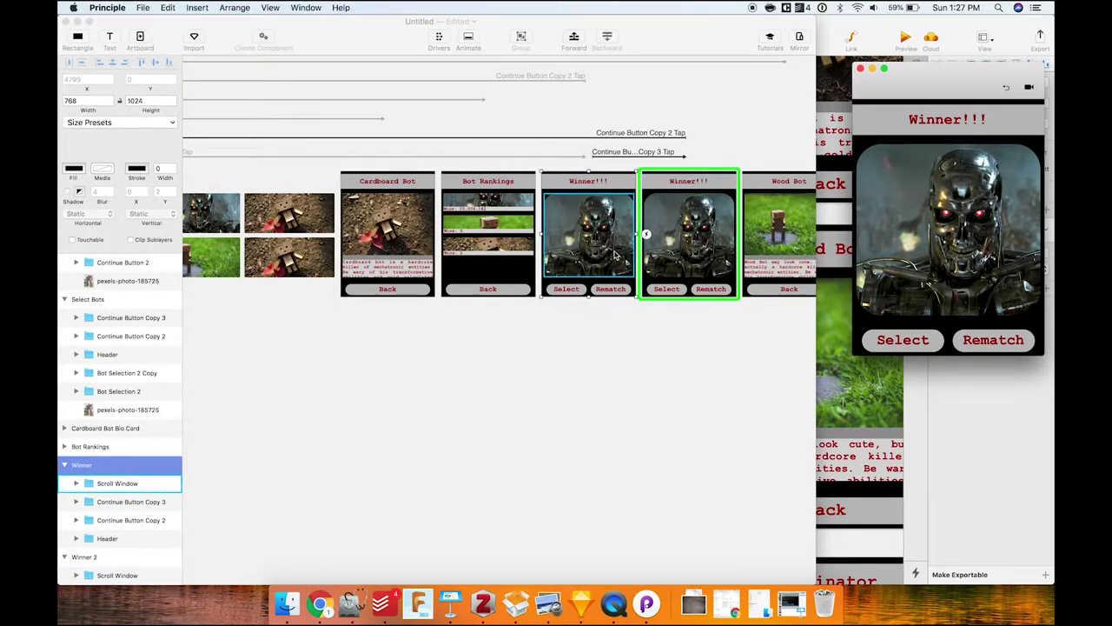
# Inspect the timeline of the Rematch transition between the Winner artboards and test the Rematch and Select buttons in the preview.
pyautogui.click(642, 154)
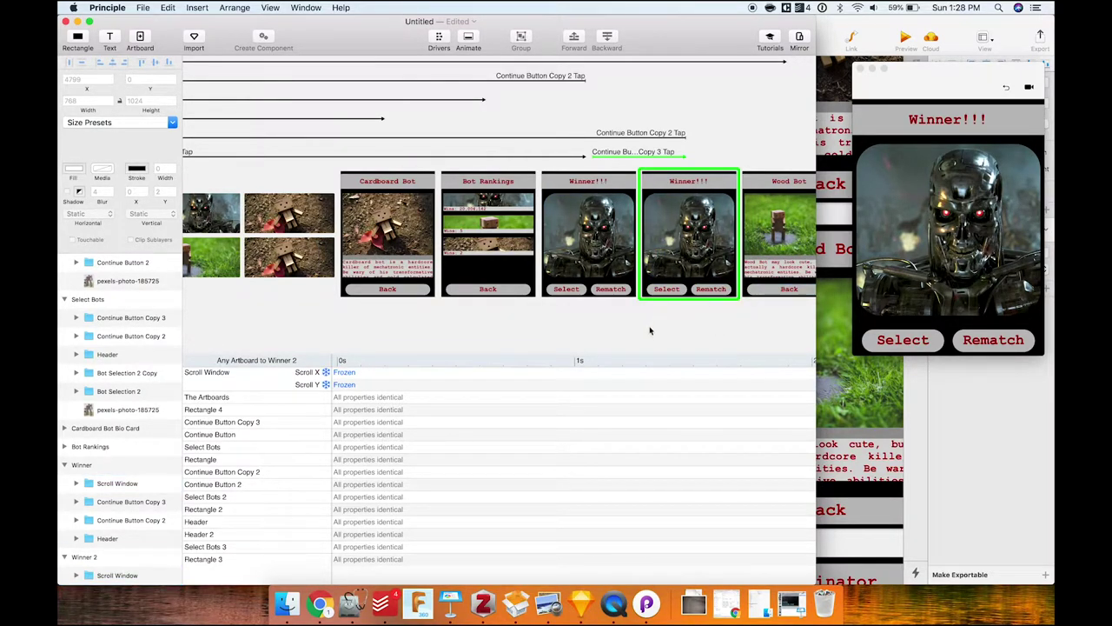
pyautogui.click(718, 292)
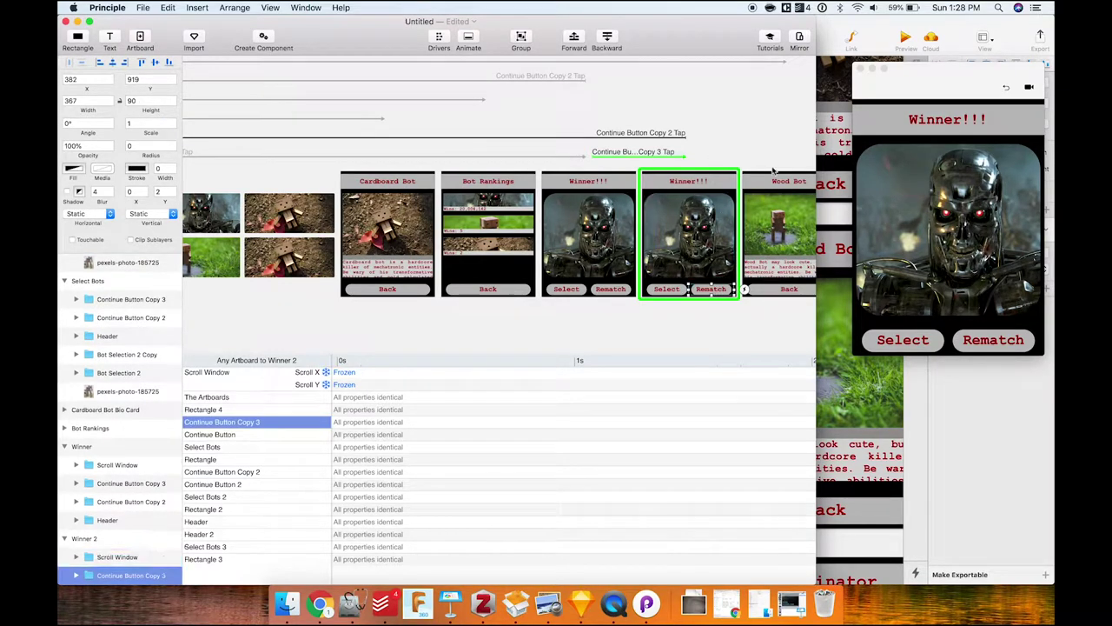
pyautogui.click(993, 340)
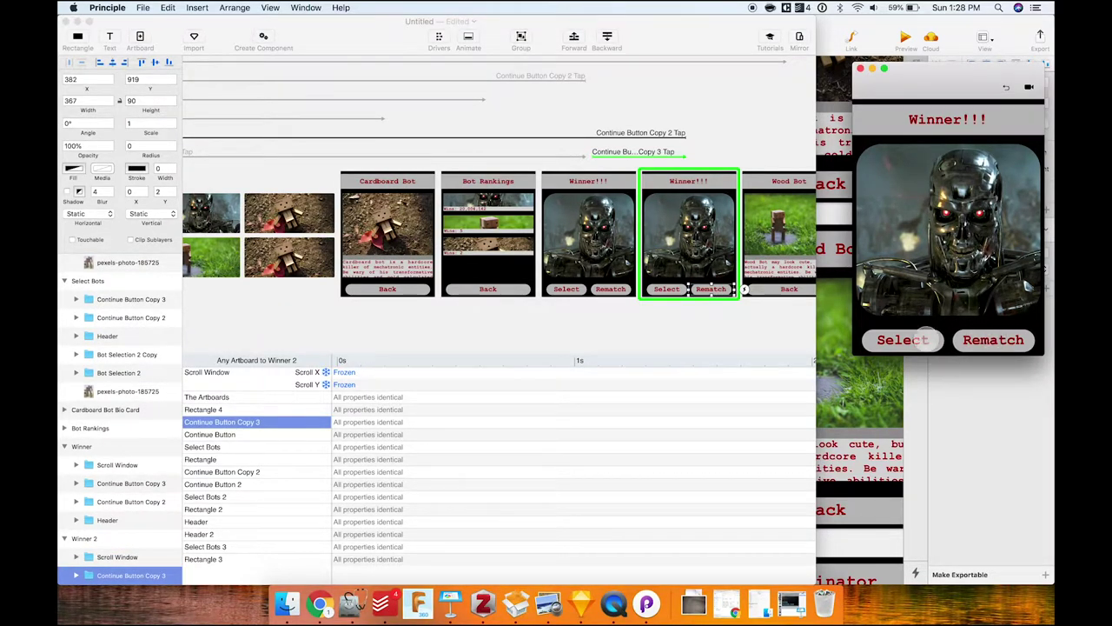
pyautogui.click(925, 339)
pyautogui.click(978, 340)
pyautogui.click(919, 337)
# Look over the artboards and their transition arrows, from the welcome screen through Cardboard Bot to Wood Bot.
pyautogui.hscroll(-5, 608, 235)
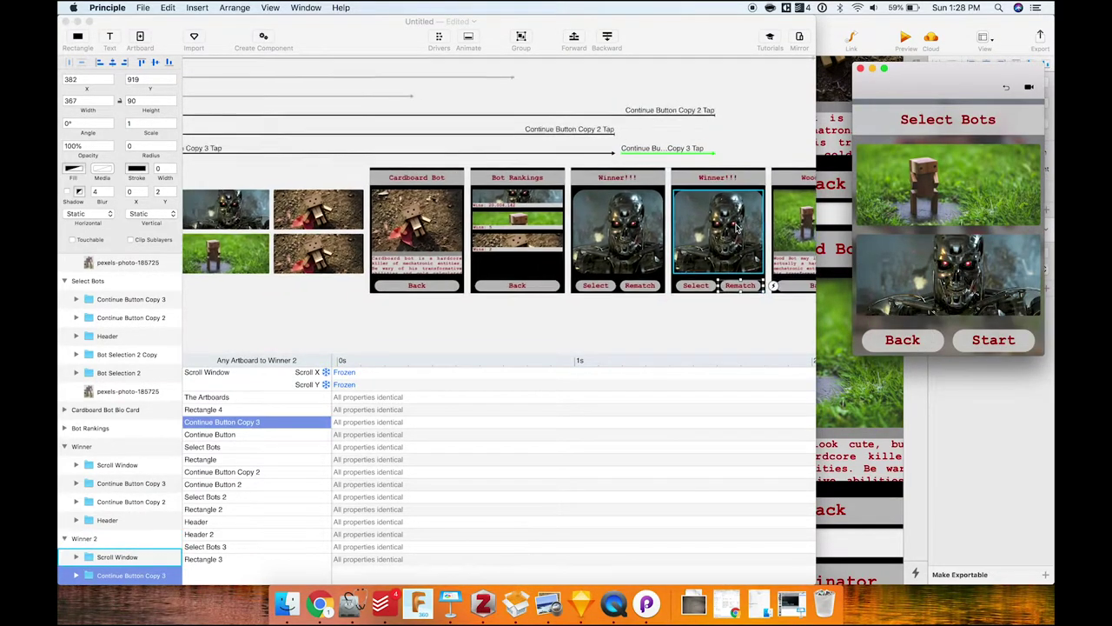
pyautogui.hscroll(8, 737, 228)
pyautogui.hscroll(-2, 737, 228)
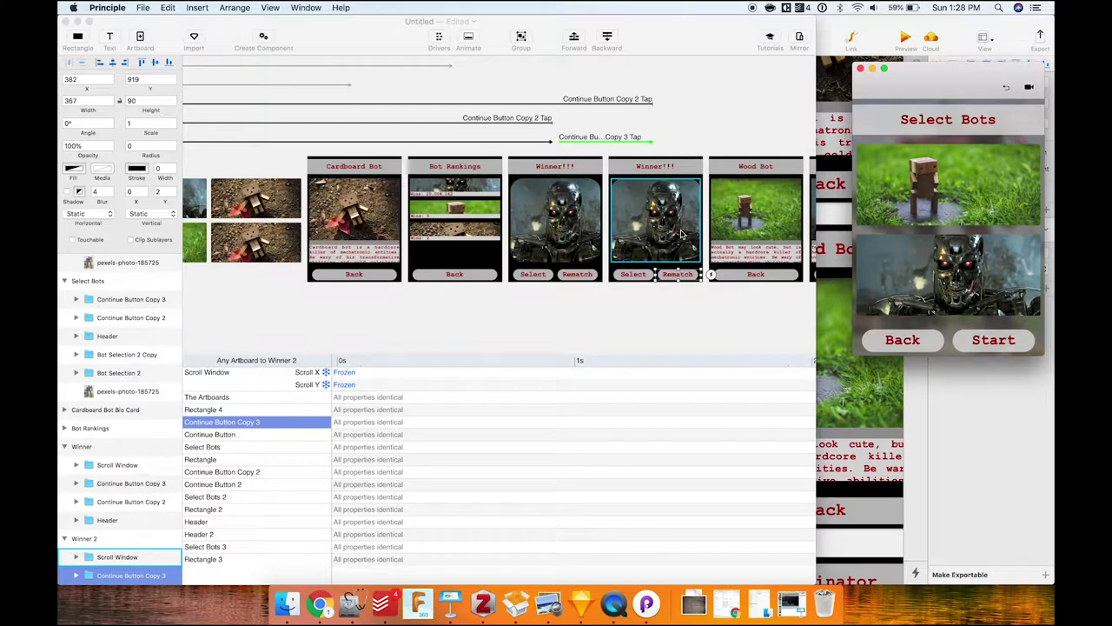
pyautogui.hscroll(-8, 703, 224)
pyautogui.hscroll(4, 682, 233)
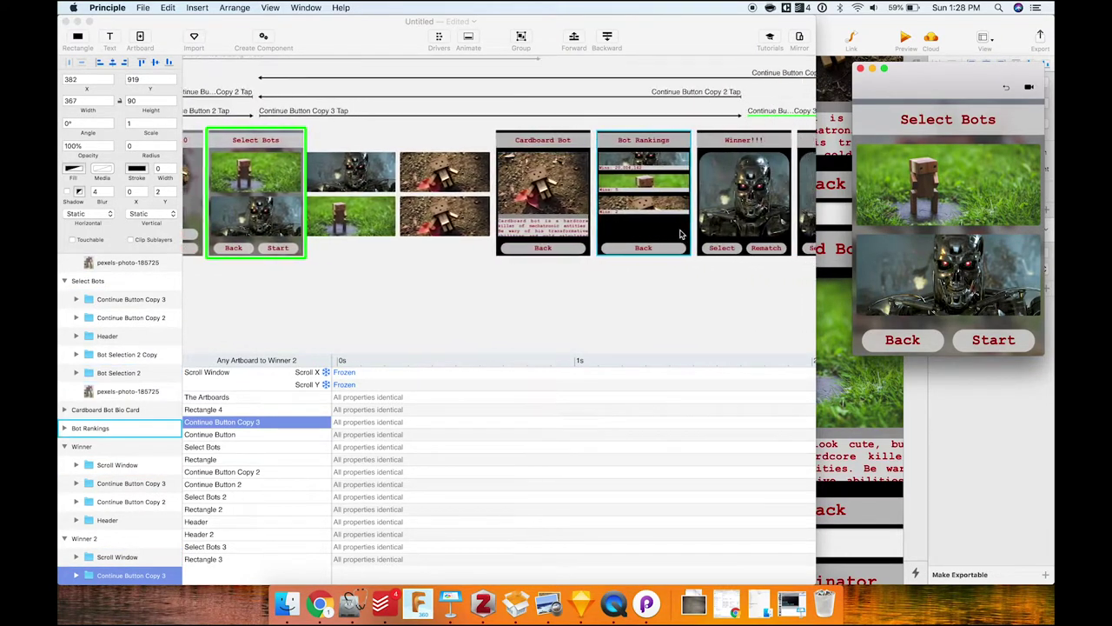
pyautogui.click(558, 235)
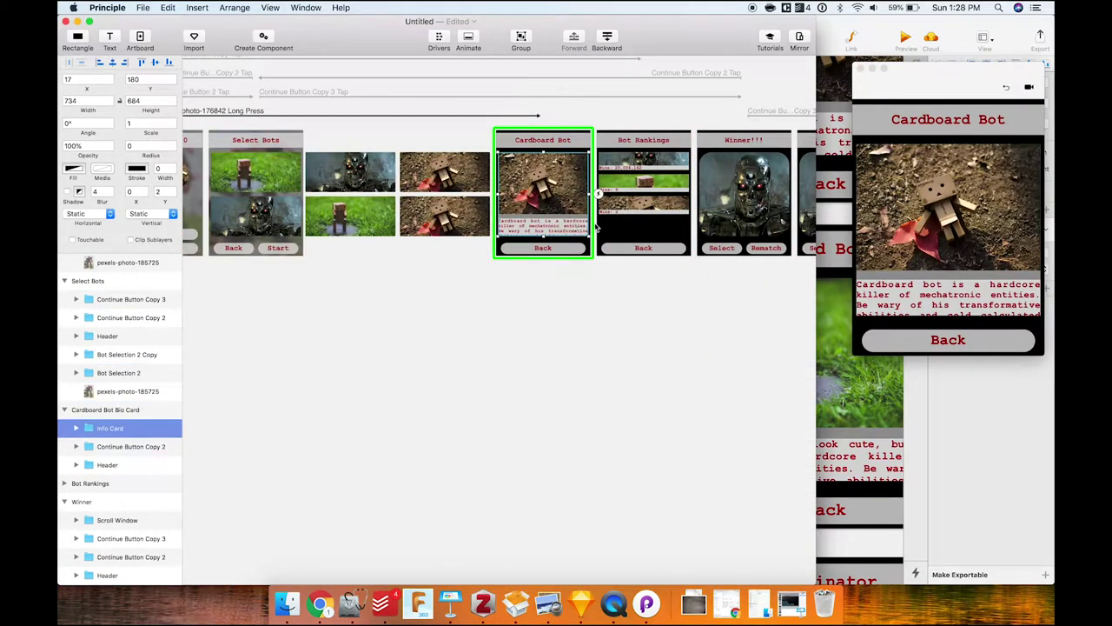
pyautogui.hscroll(4, 578, 224)
pyautogui.click(413, 141)
pyautogui.click(412, 130)
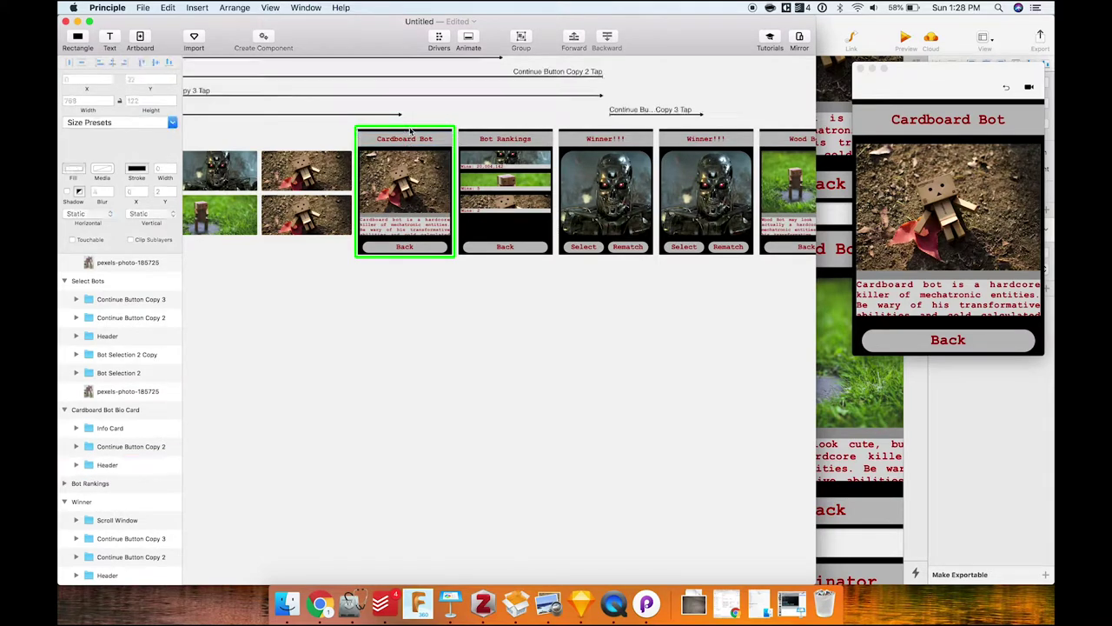
pyautogui.hscroll(-5, 435, 165)
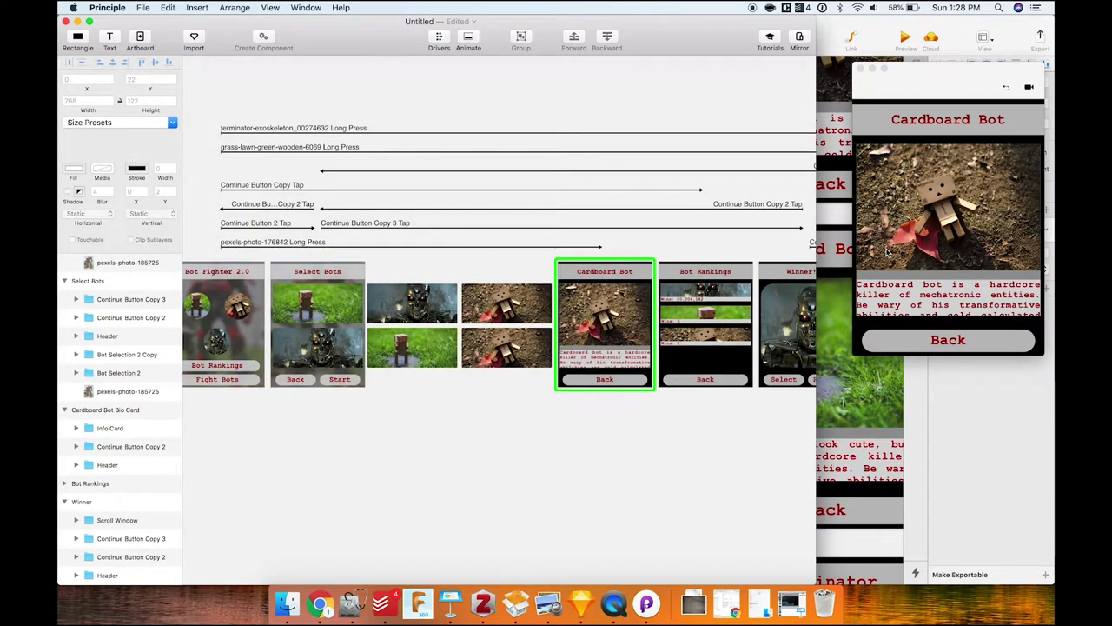
# Link the Back button on the Cardboard Bot artboard to Bot Rankings with a Tap transition, and delete that transition.
pyautogui.click(590, 346)
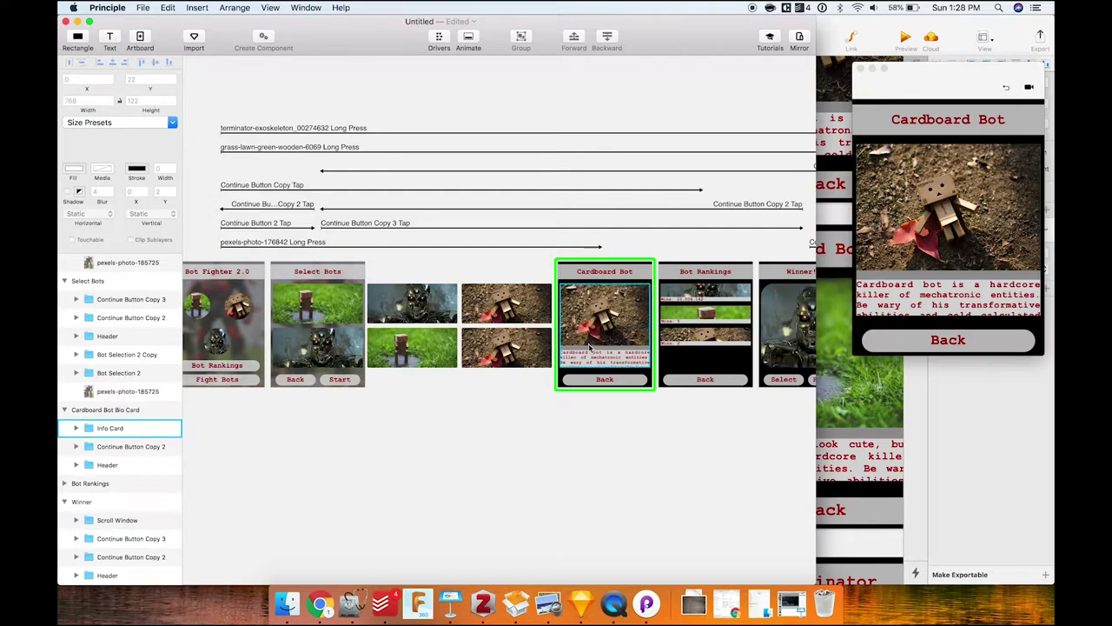
pyautogui.click(589, 381)
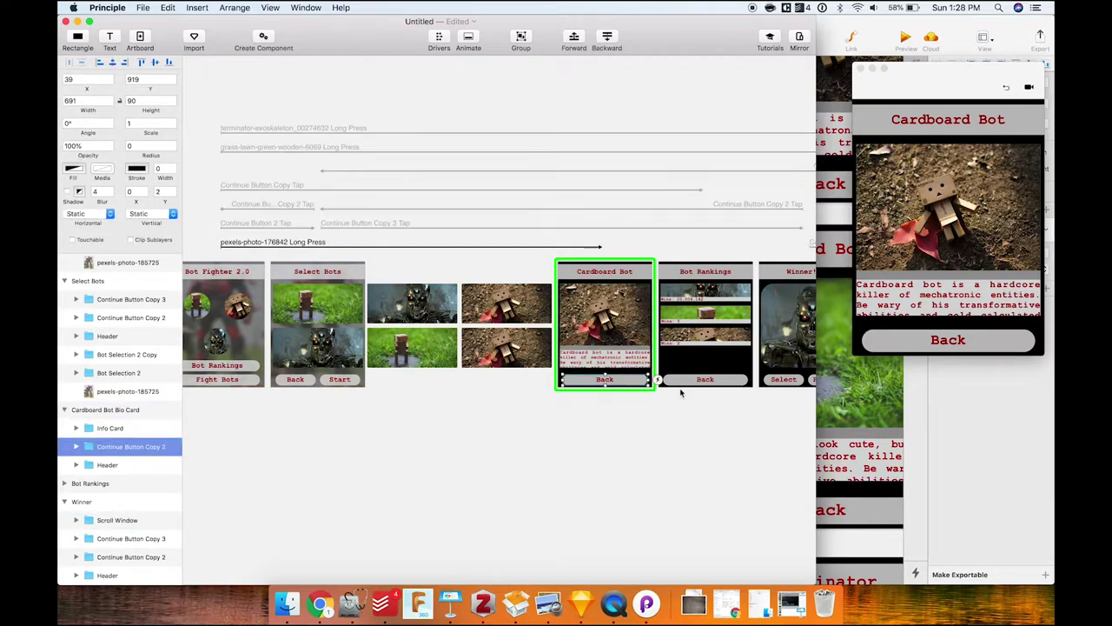
pyautogui.click(658, 382)
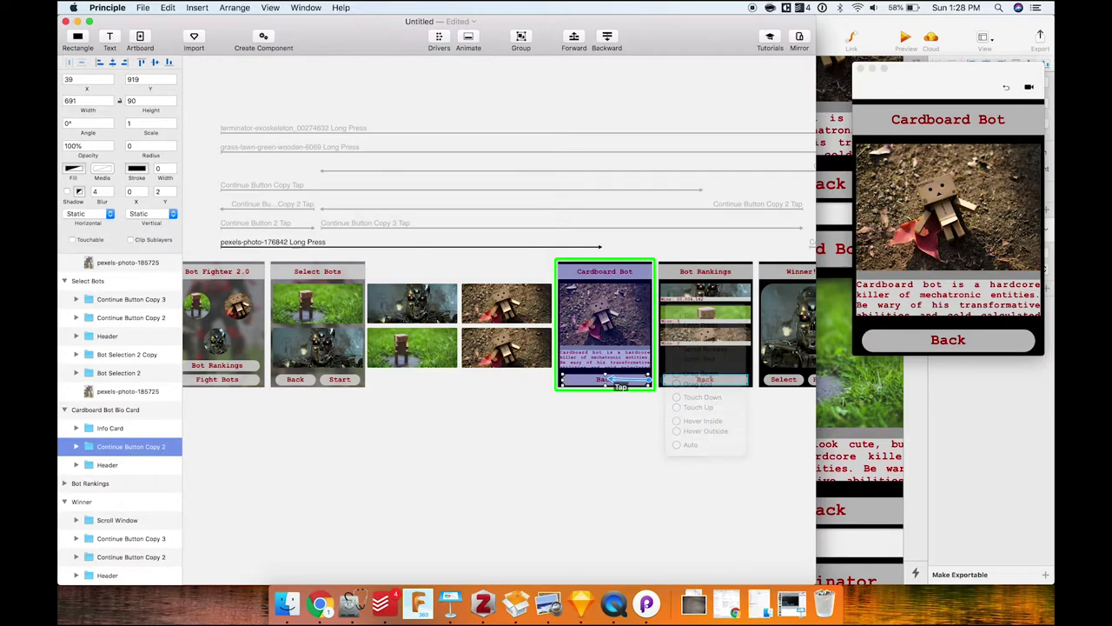
pyautogui.click(686, 398)
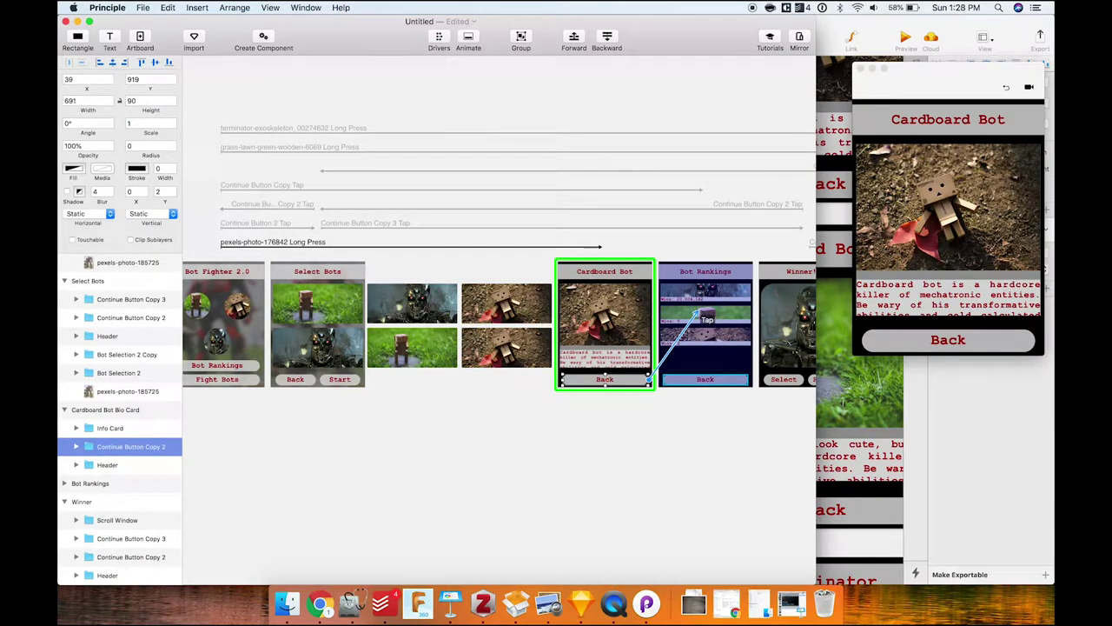
pyautogui.click(698, 314)
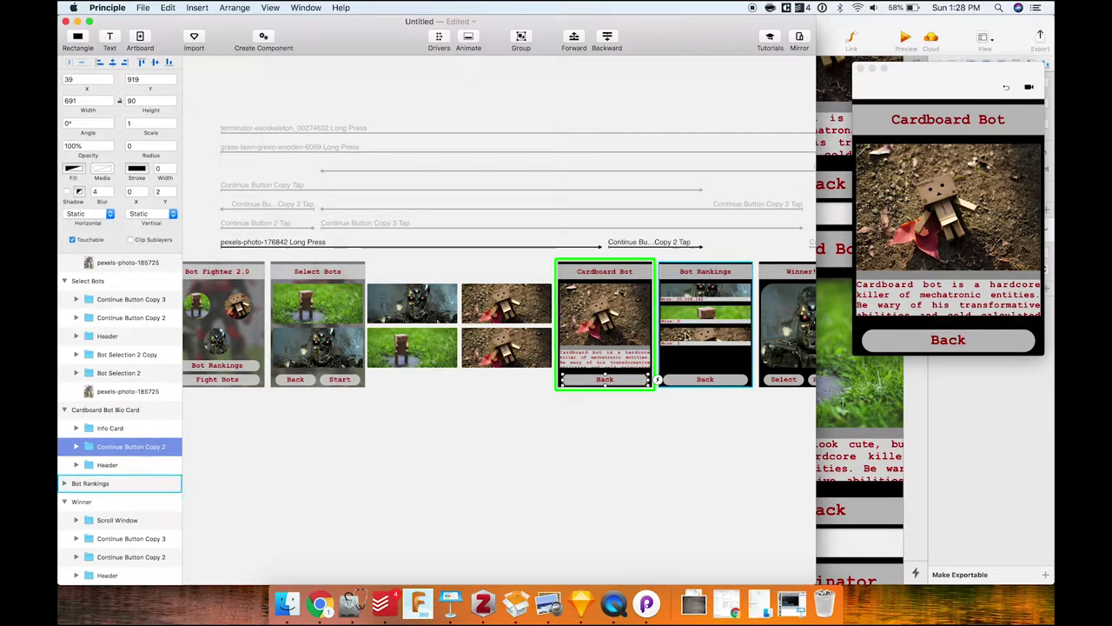
pyautogui.click(665, 250)
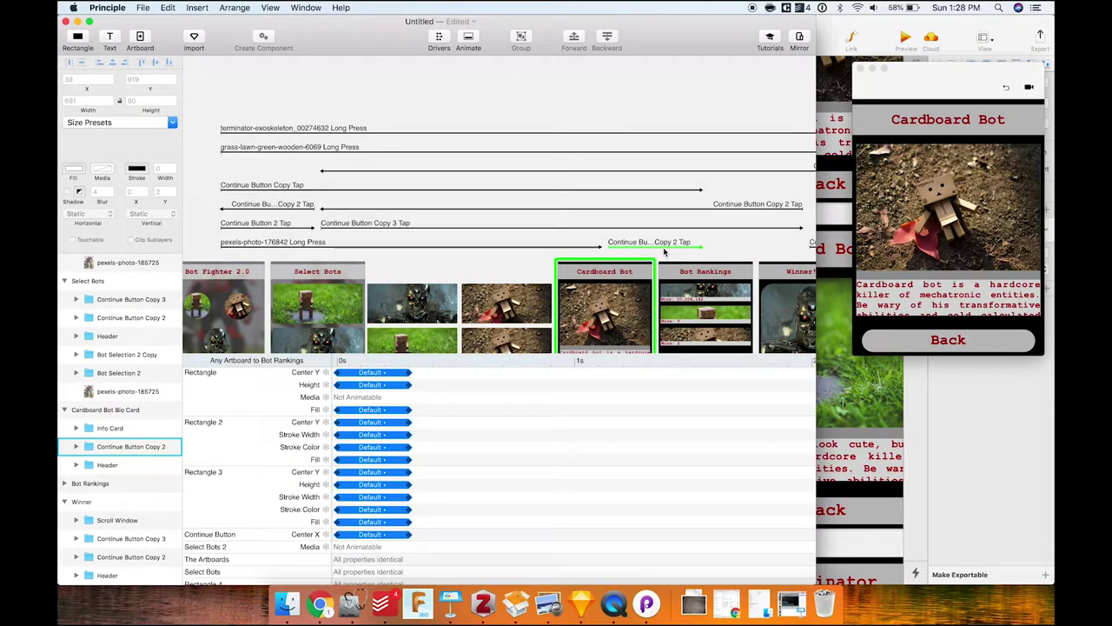
pyautogui.click(665, 251)
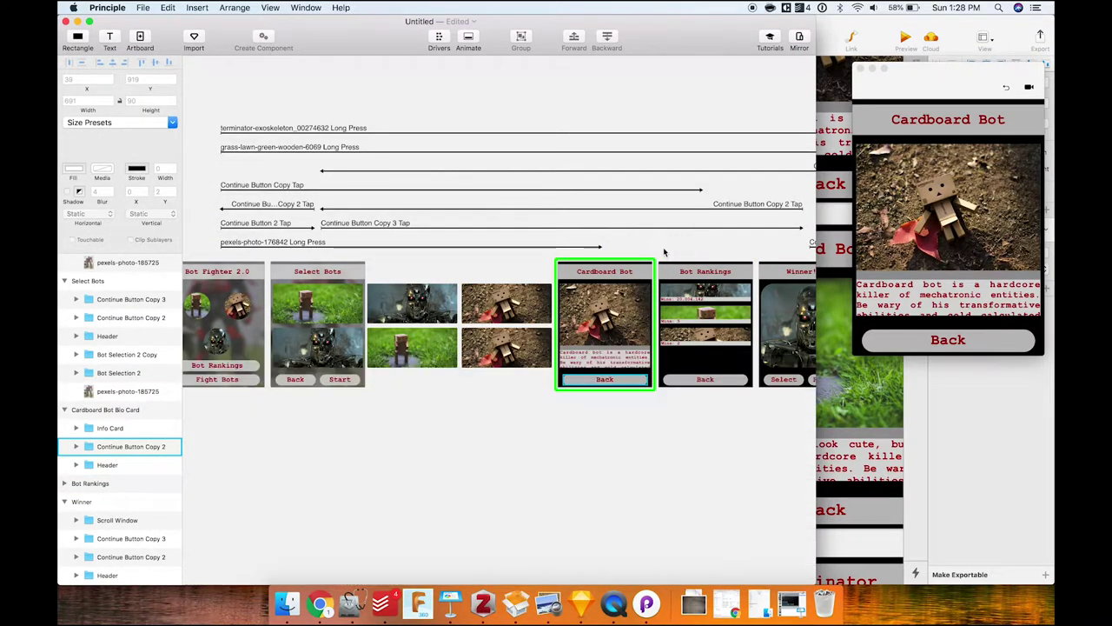
# Link the Terminator and WoodBot rows on the Bot Rankings artboard to their matching bio artboards with Tap transitions.
pyautogui.click(700, 290)
pyautogui.hscroll(9, 566, 248)
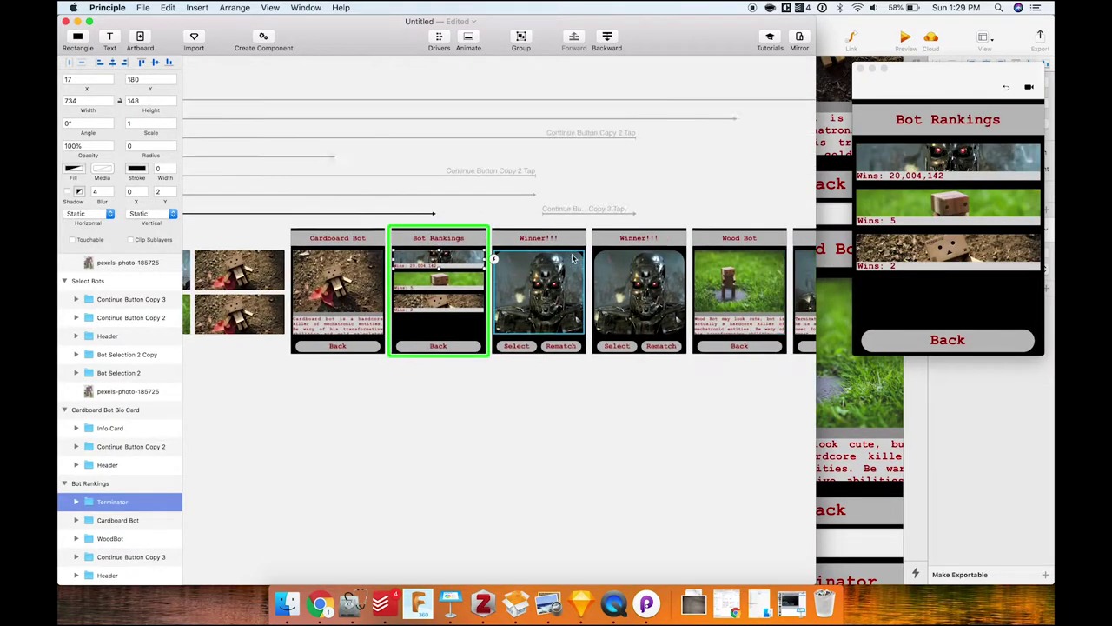
pyautogui.moveTo(371, 251); pyautogui.dragTo(712, 278)
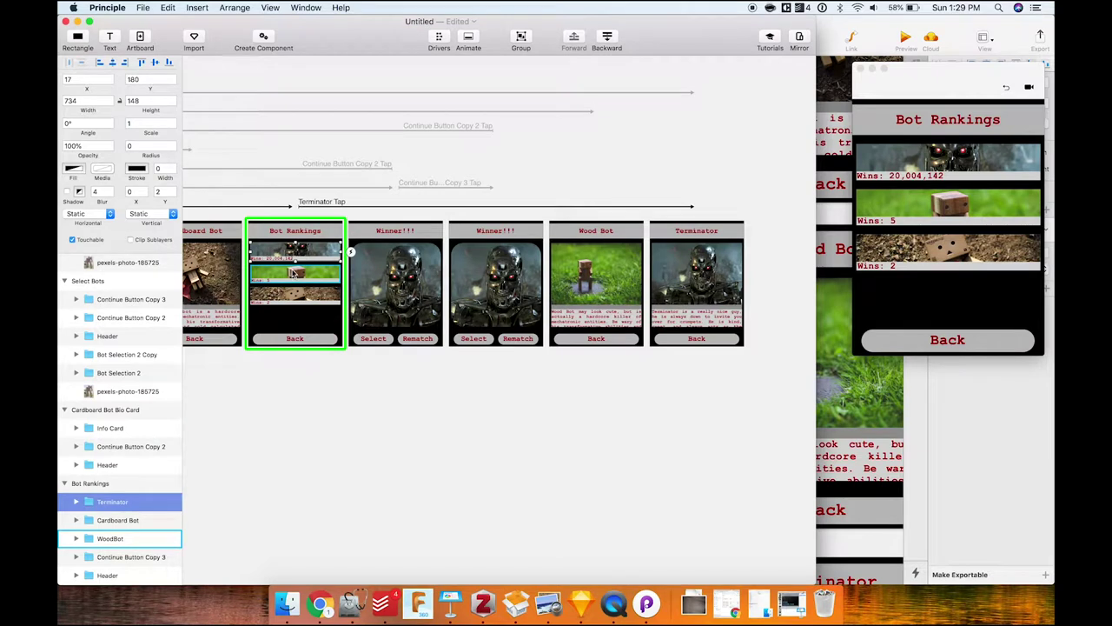
pyautogui.click(293, 273)
pyautogui.moveTo(341, 274); pyautogui.dragTo(600, 270)
# Link the Cardboard Bot row on the Bot Rankings artboard to the Cardboard Bot artboard with a Tap transition.
pyautogui.click(295, 296)
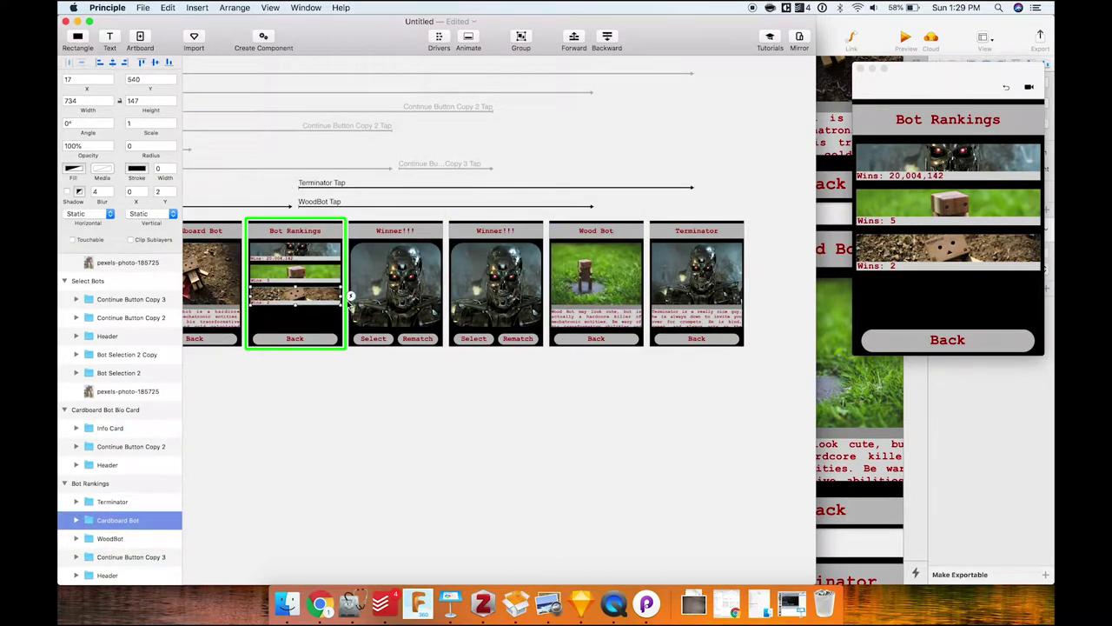
pyautogui.click(351, 296)
pyautogui.moveTo(351, 296); pyautogui.dragTo(553, 294)
pyautogui.click(514, 265)
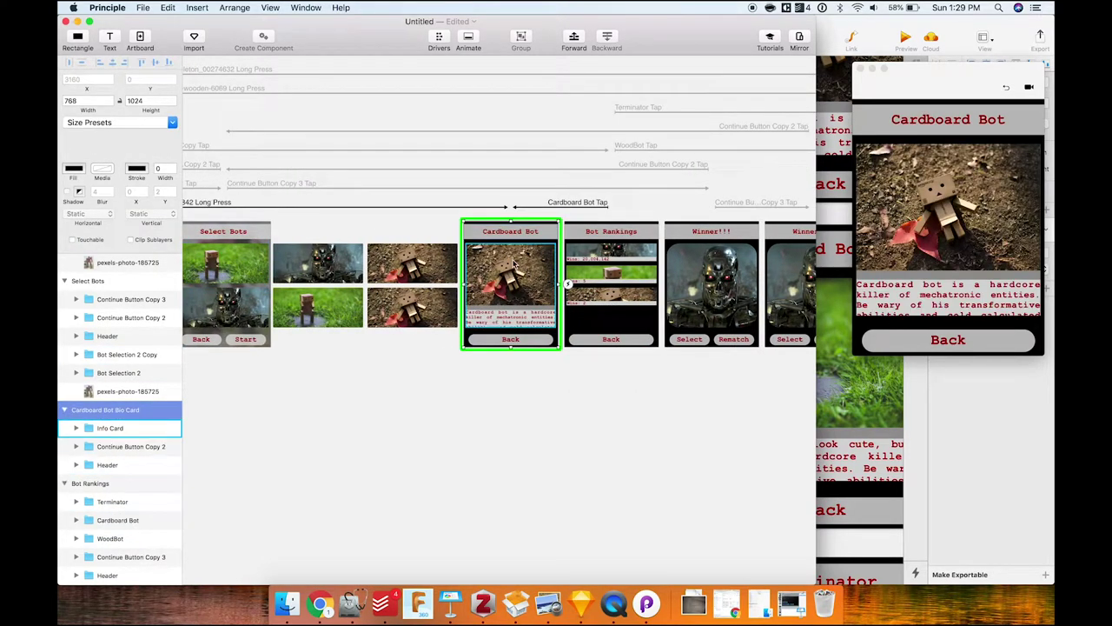
# Link the Back button on the Cardboard Bot artboard to the Bot Rankings artboard with a Tap transition.
pyautogui.hscroll(-2, 514, 265)
pyautogui.hscroll(-3, 514, 265)
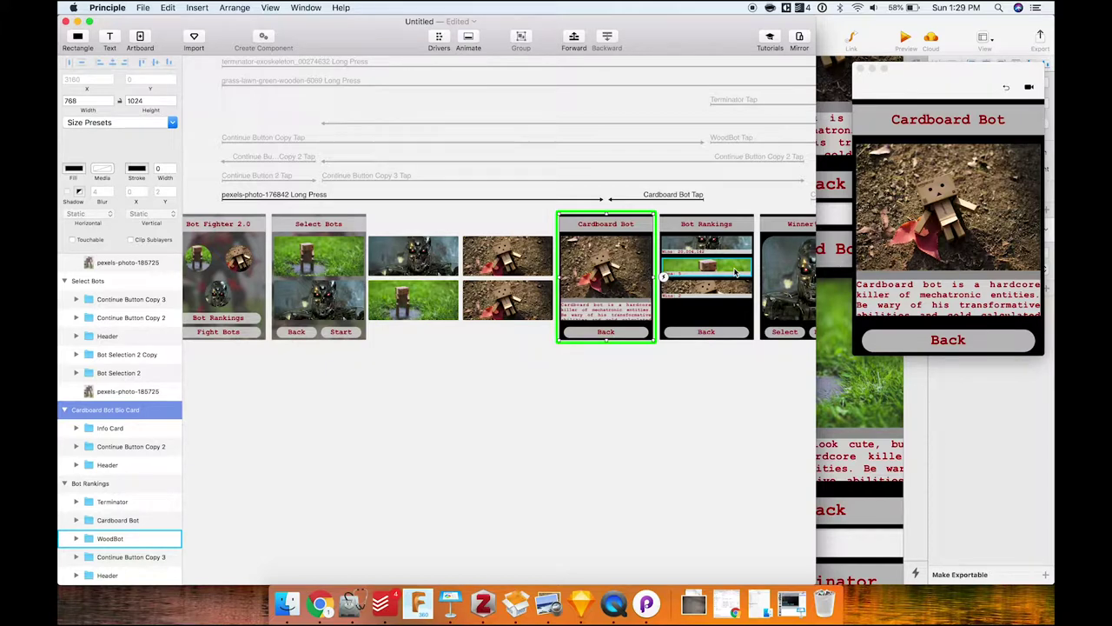
pyautogui.click(606, 332)
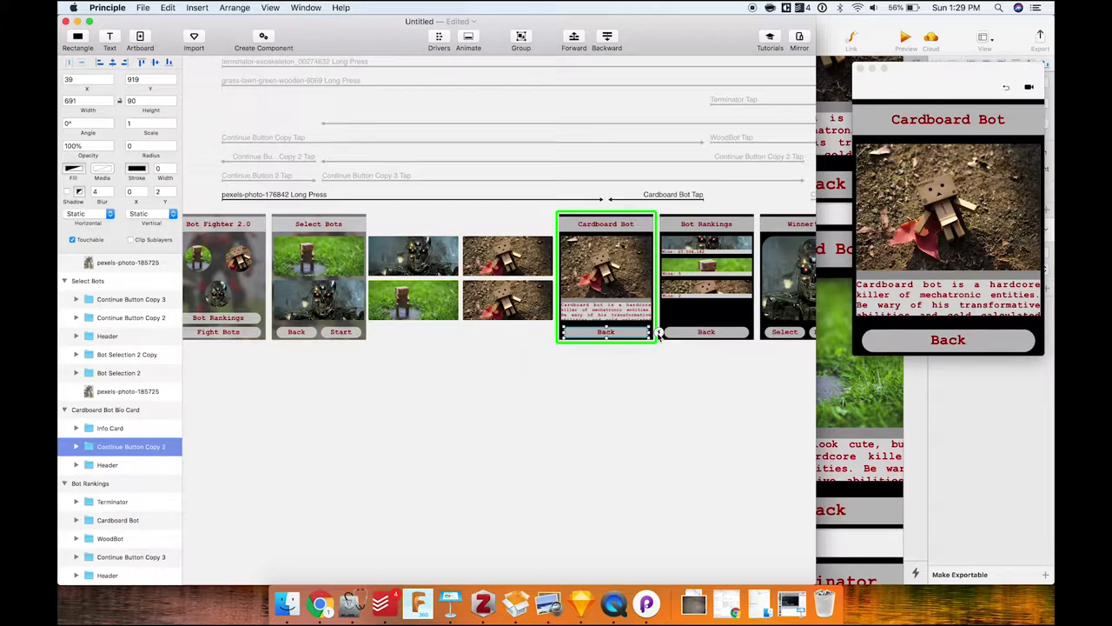
pyautogui.moveTo(658, 333); pyautogui.dragTo(686, 338)
pyautogui.click(688, 349)
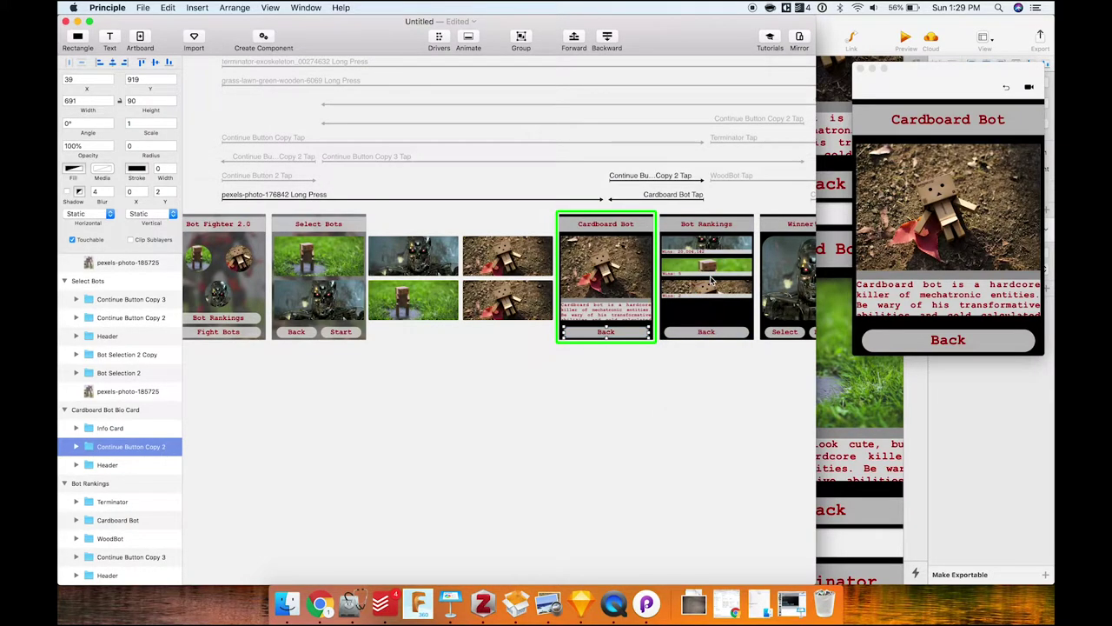
# Link the Back buttons on the Wood Bot and Terminator artboards to the Bot Rankings artboard with Tap transitions.
pyautogui.hscroll(10, 698, 303)
pyautogui.click(746, 338)
pyautogui.moveTo(791, 339); pyautogui.dragTo(422, 312)
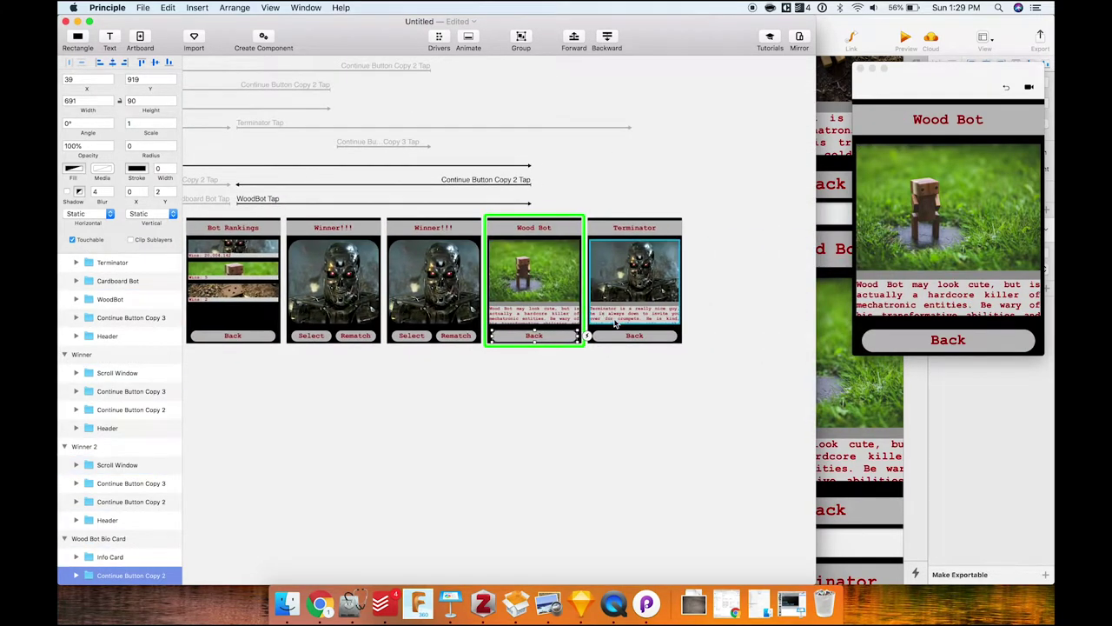
pyautogui.click(658, 338)
pyautogui.moveTo(685, 337); pyautogui.dragTo(254, 247)
# Set the bio text layer inside the Info Card group of the Cardboard Bot artboard to vertical Scroll.
pyautogui.hscroll(-5, 308, 271)
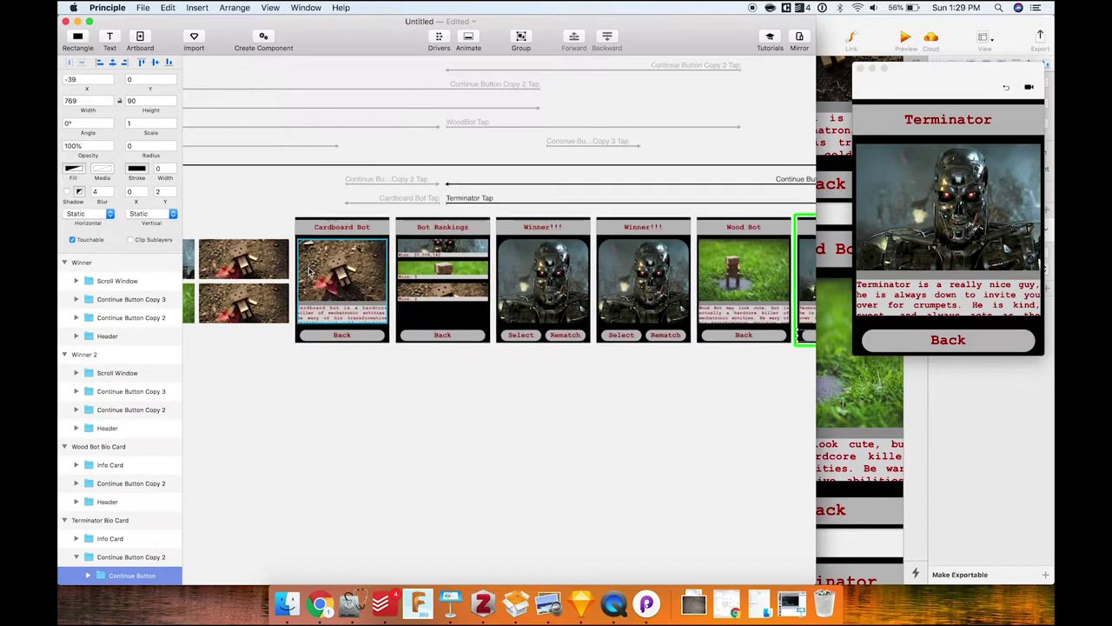
pyautogui.hscroll(-10, 308, 271)
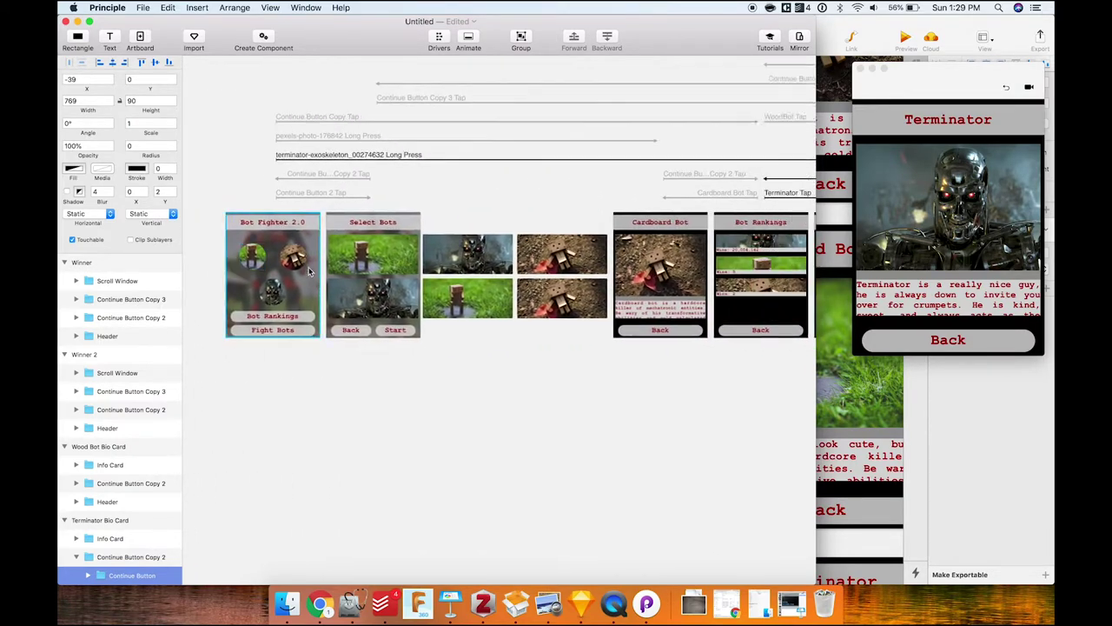
pyautogui.hscroll(6, 308, 271)
pyautogui.click(355, 304)
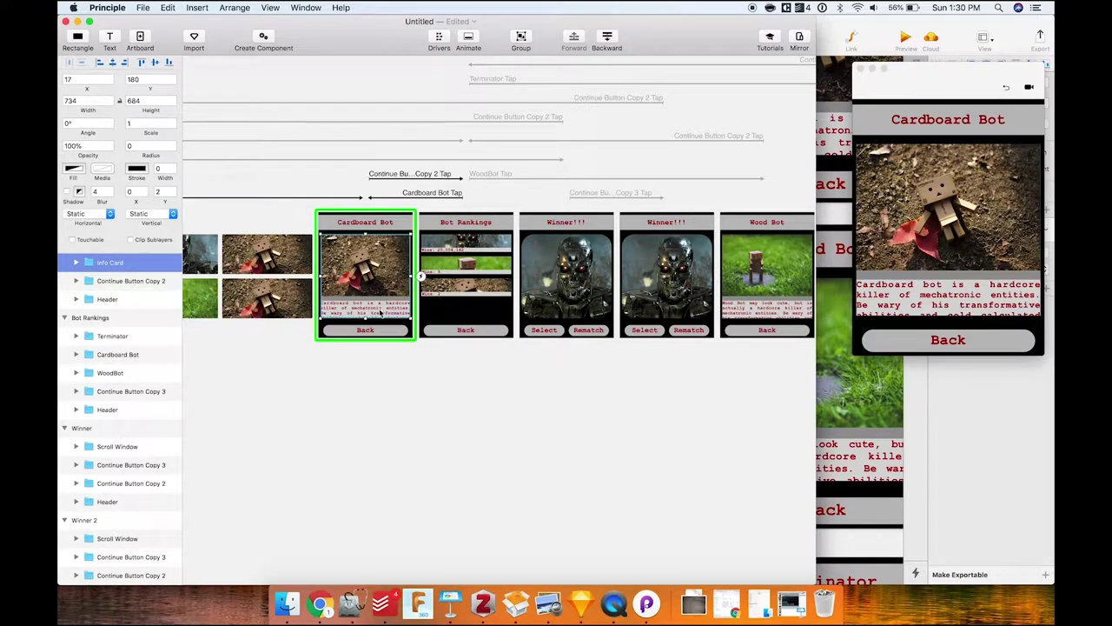
pyautogui.click(76, 263)
pyautogui.click(133, 299)
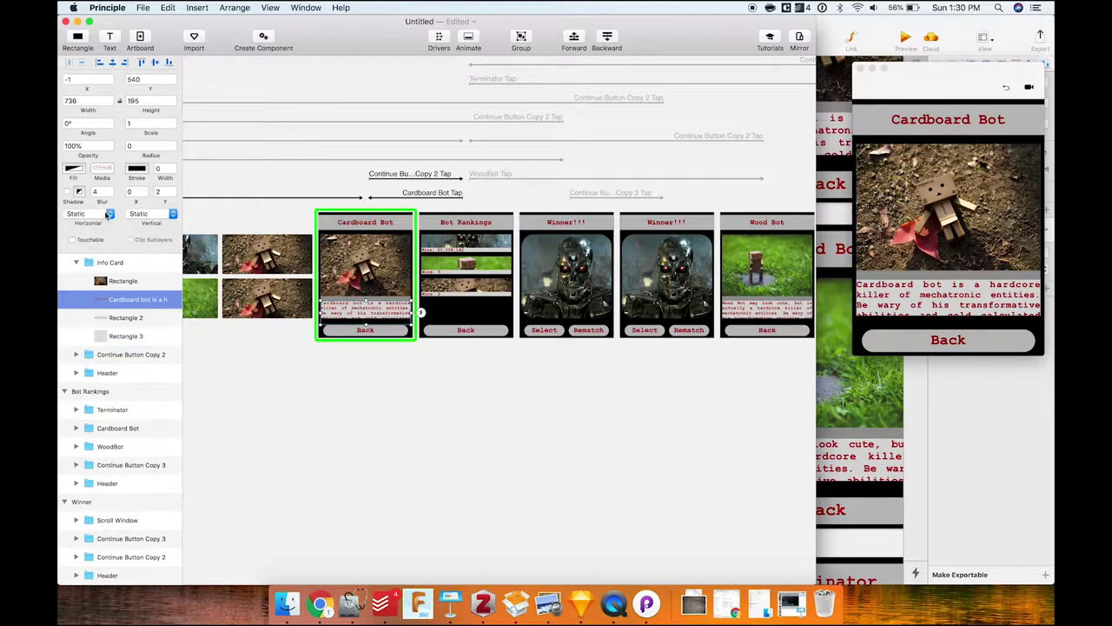
pyautogui.click(173, 215)
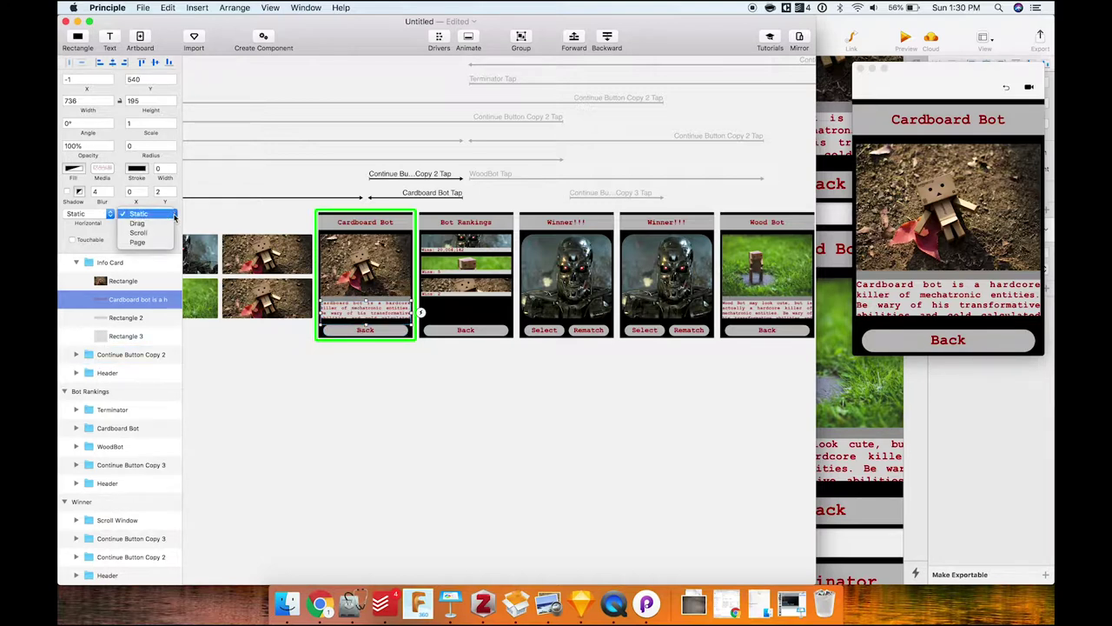
pyautogui.click(165, 233)
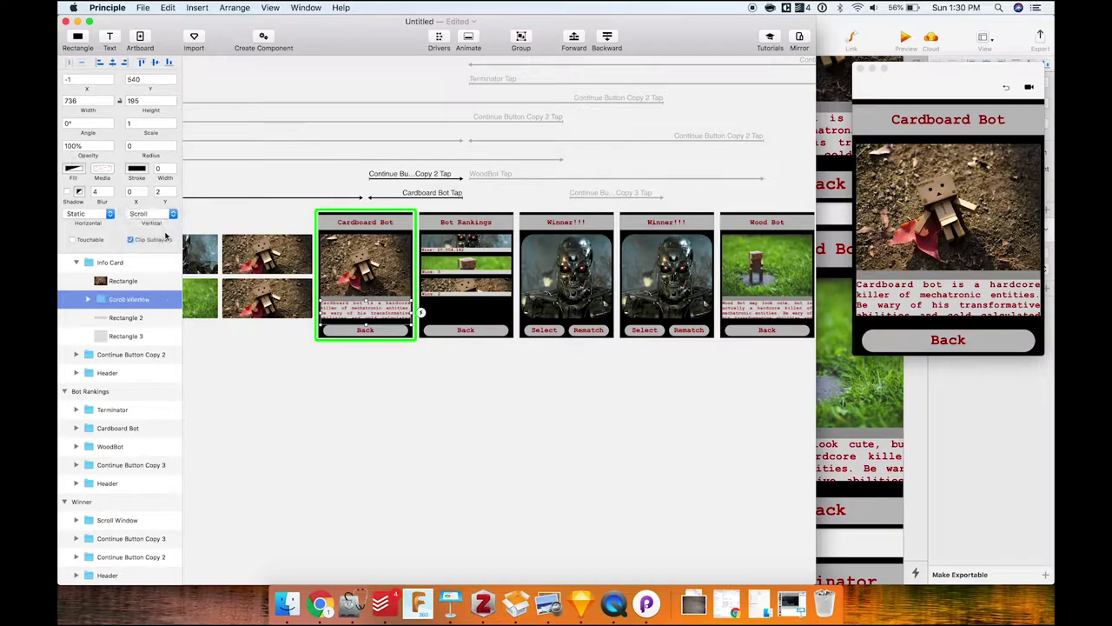
# Set the bio text layer inside the Info Card group of the Wood Bot artboard to vertical Scroll.
pyautogui.click(744, 313)
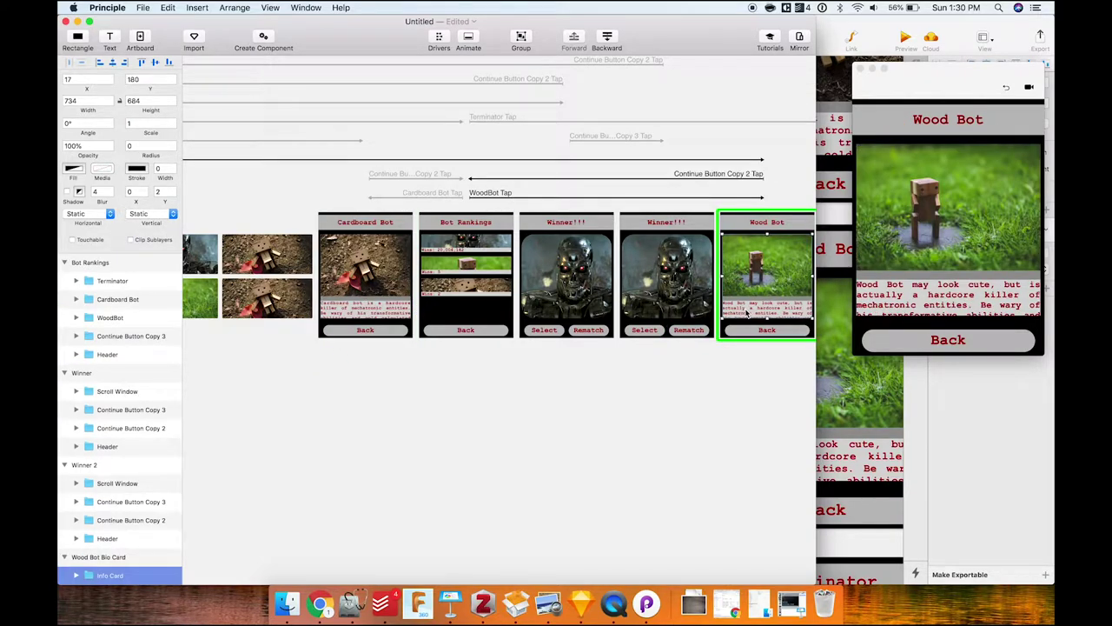
pyautogui.scroll(-5, 131, 399)
pyautogui.click(78, 446)
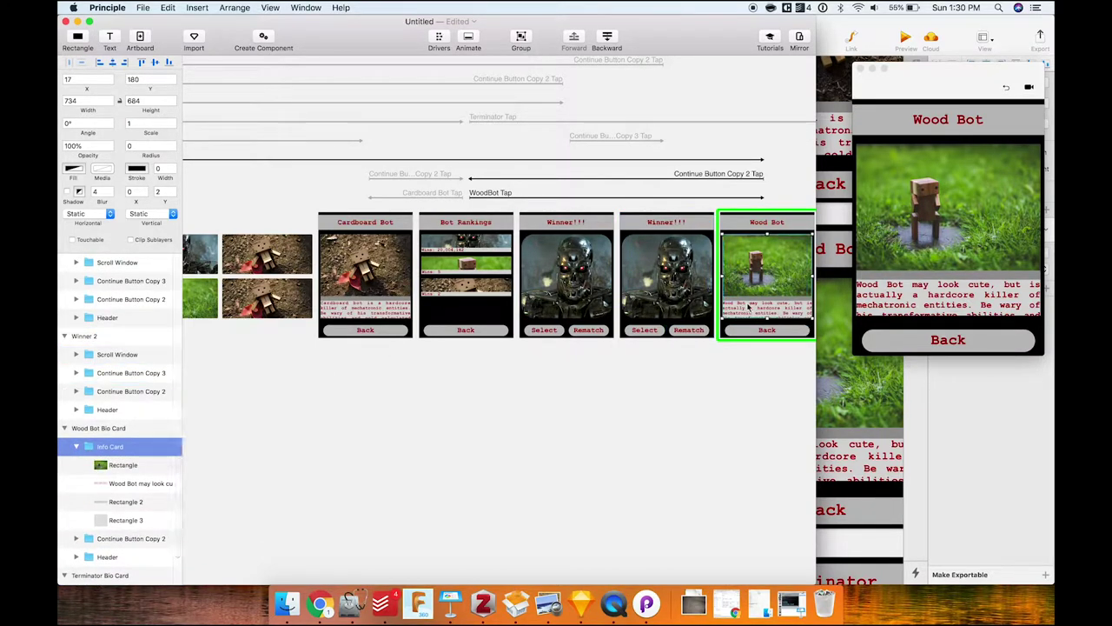
pyautogui.click(132, 484)
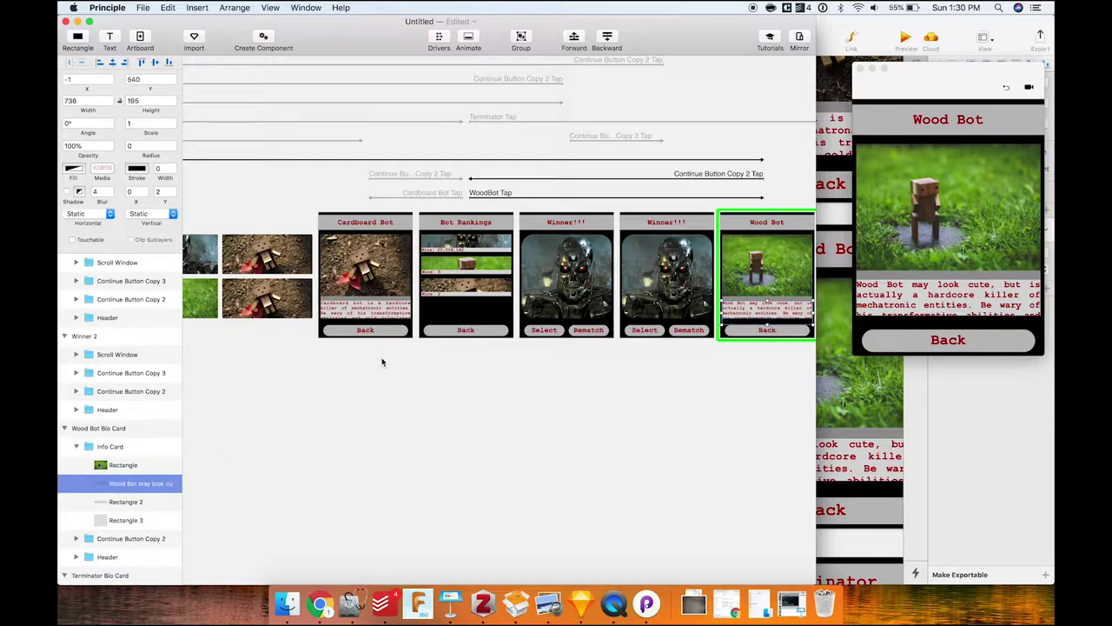
pyautogui.click(172, 215)
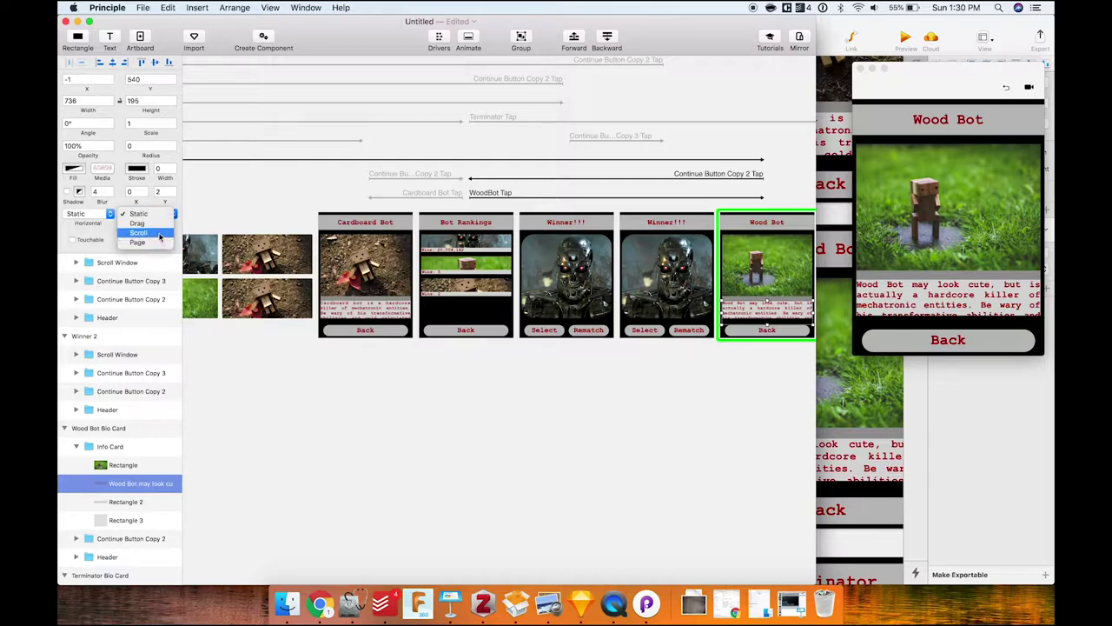
pyautogui.click(373, 426)
# Set the bio text layer inside the Info Card group of the Terminator artboard to vertical Scroll.
pyautogui.hscroll(10, 373, 426)
pyautogui.click(282, 304)
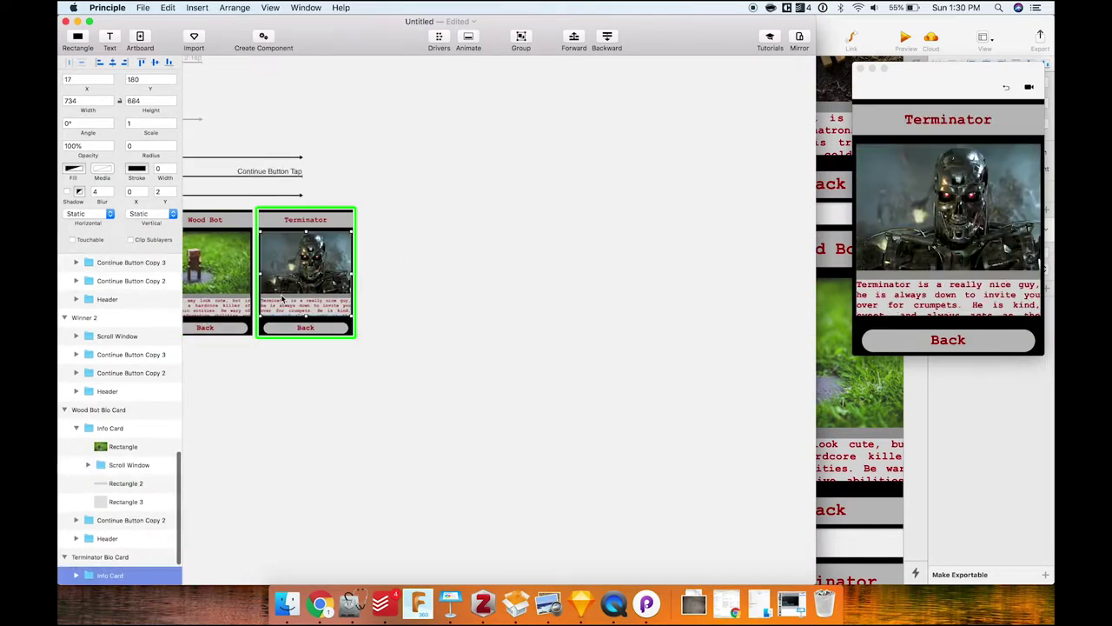
pyautogui.scroll(-3, 123, 528)
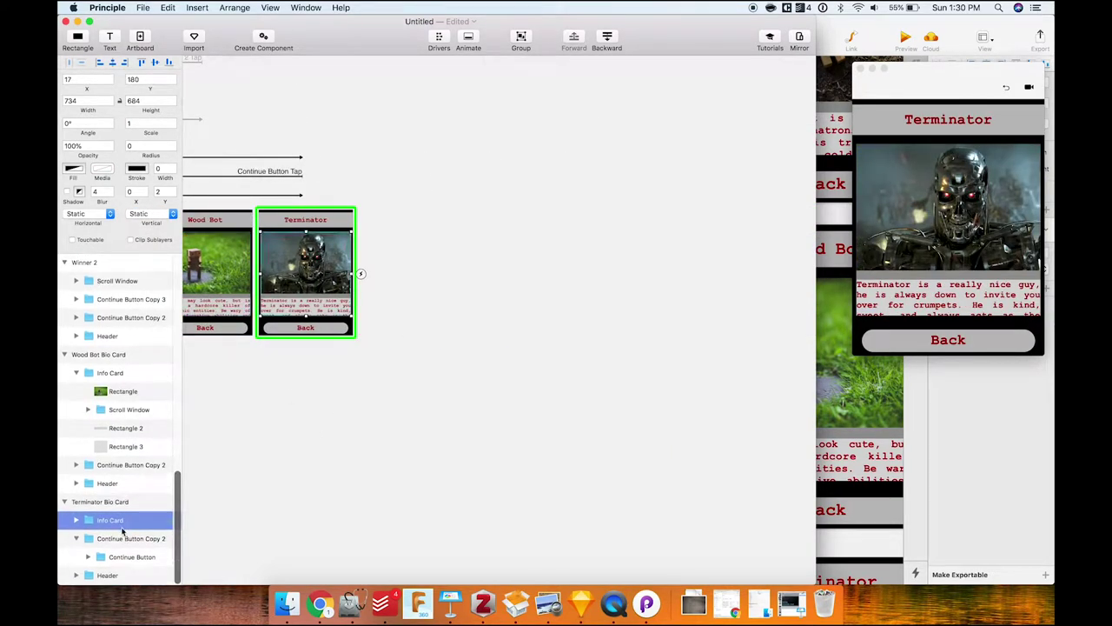
pyautogui.click(75, 521)
pyautogui.scroll(-3, 113, 504)
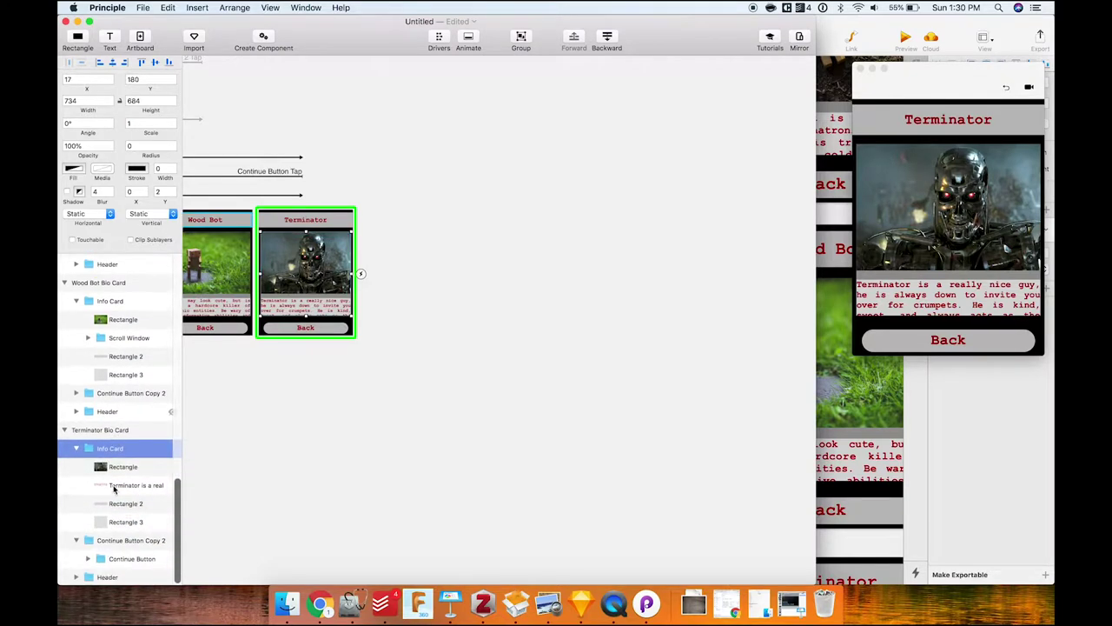
pyautogui.click(131, 485)
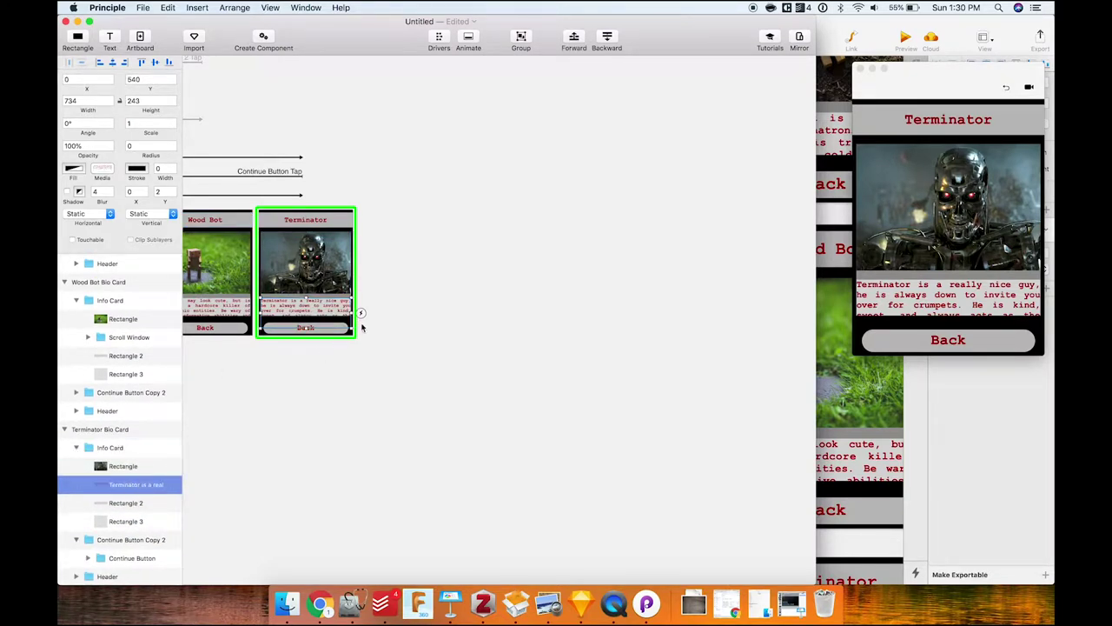
pyautogui.hscroll(-5, 361, 328)
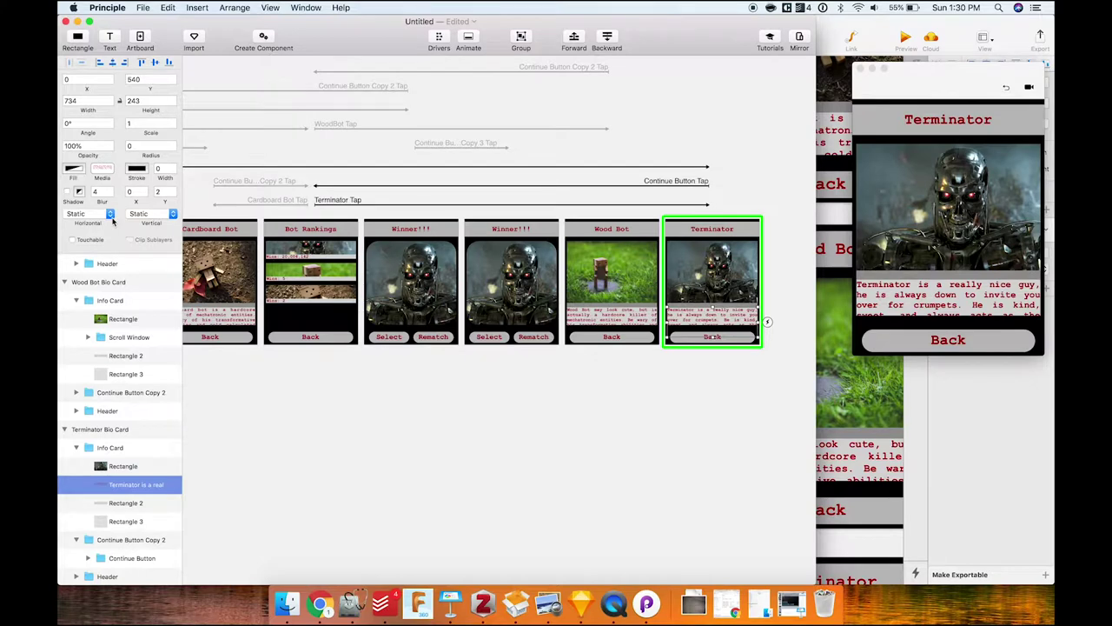
pyautogui.click(173, 213)
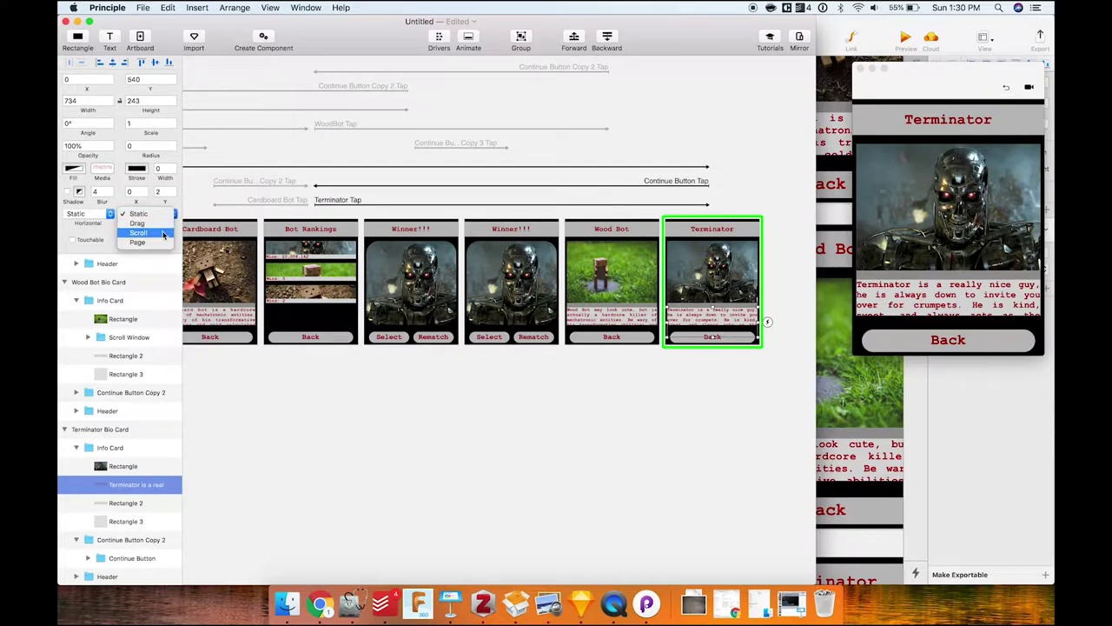
pyautogui.click(345, 430)
# Show the Bot Fighter 2.0 welcome artboard in the preview and move the preview window aside.
pyautogui.hscroll(-6, 345, 430)
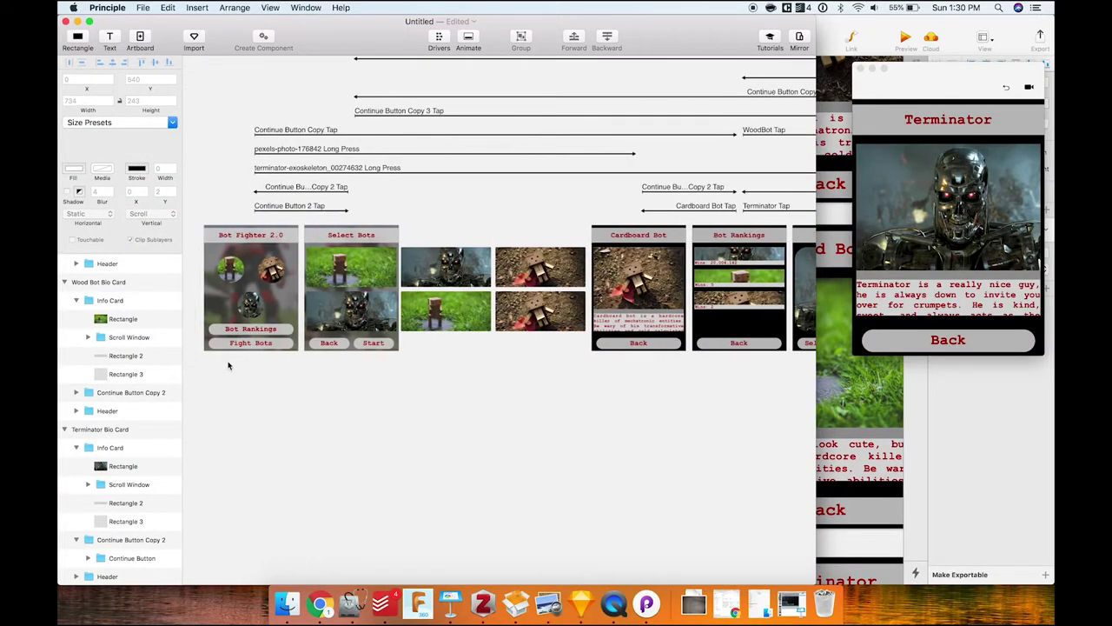
pyautogui.click(208, 261)
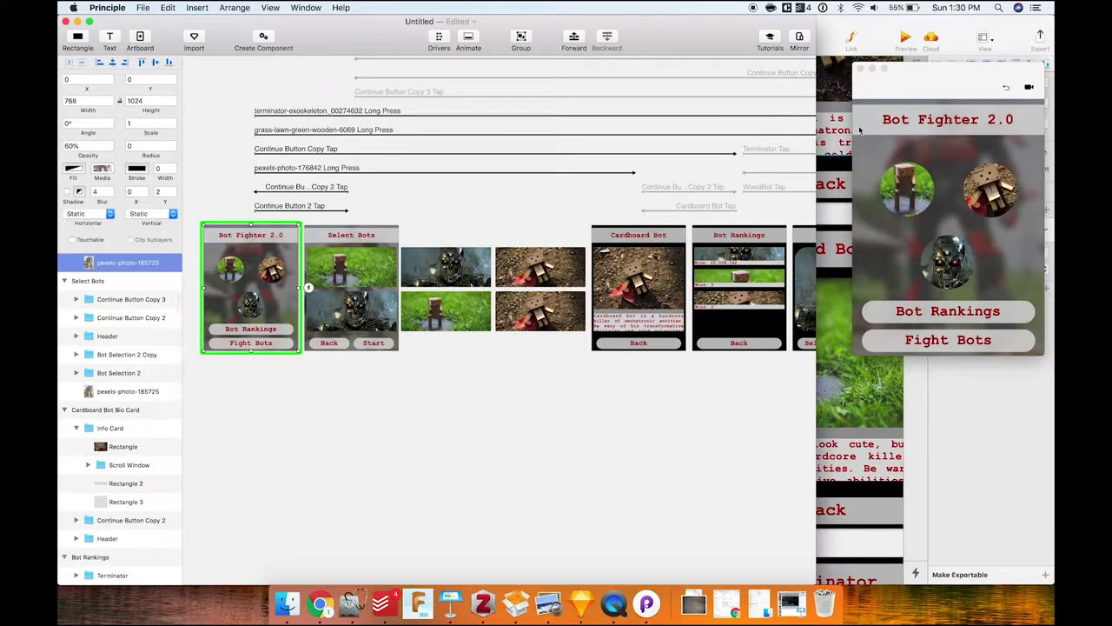
pyautogui.moveTo(917, 80); pyautogui.dragTo(676, 21)
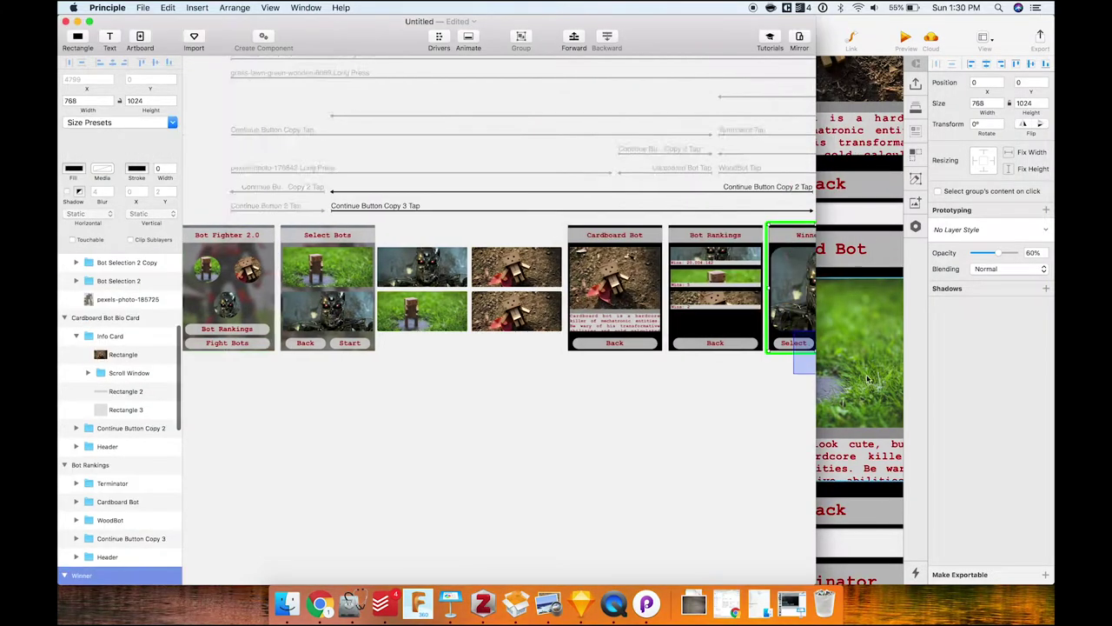
pyautogui.hscroll(5, 666, 367)
pyautogui.hscroll(-15, 665, 368)
pyautogui.click(661, 371)
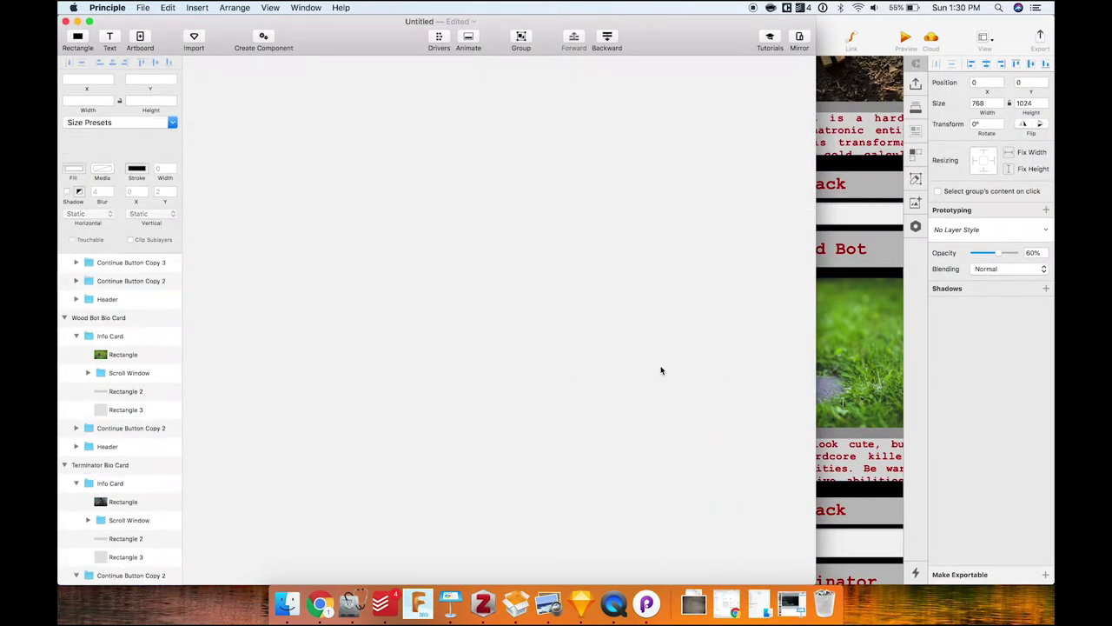
pyautogui.hscroll(10, 660, 369)
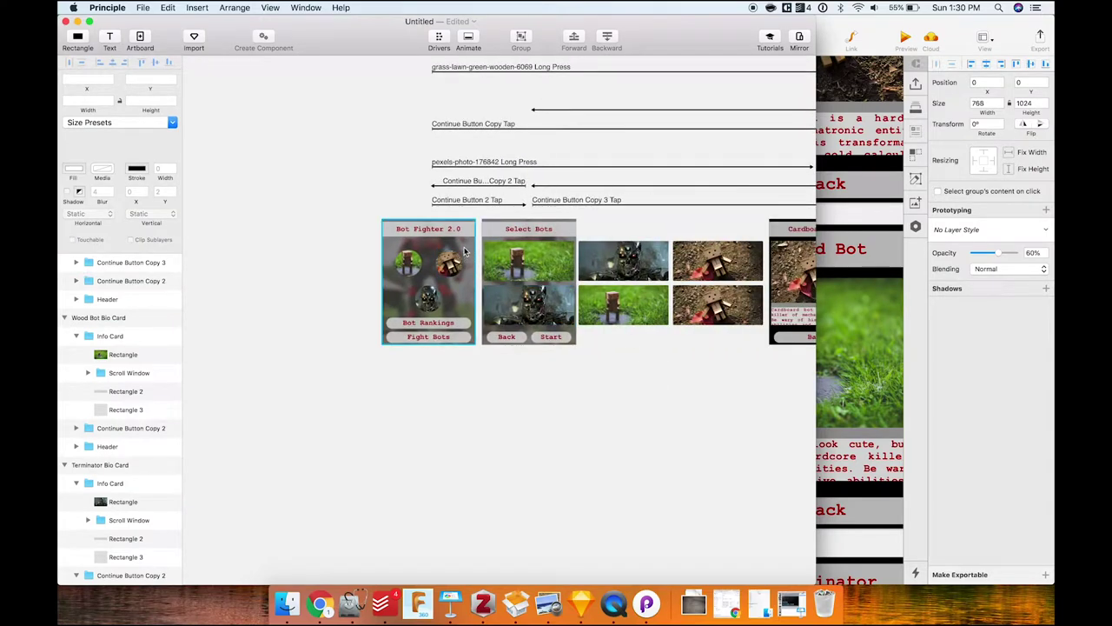
pyautogui.click(467, 256)
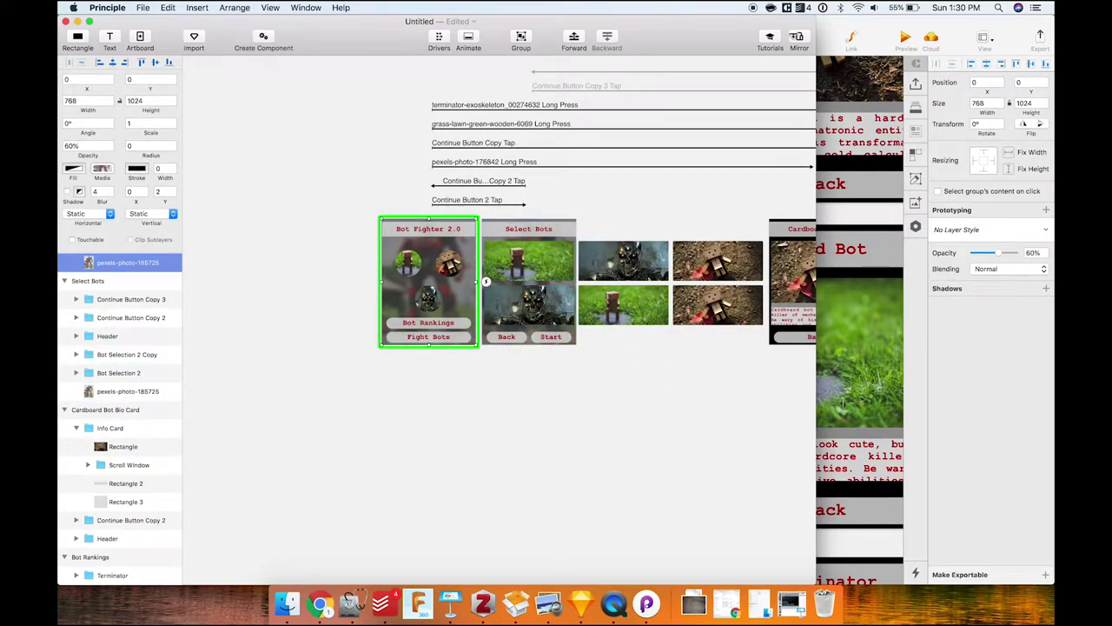
# Narrow the editor window and enlarge the preview window beside it for testing the prototype.
pyautogui.moveTo(817, 74); pyautogui.dragTo(572, 98)
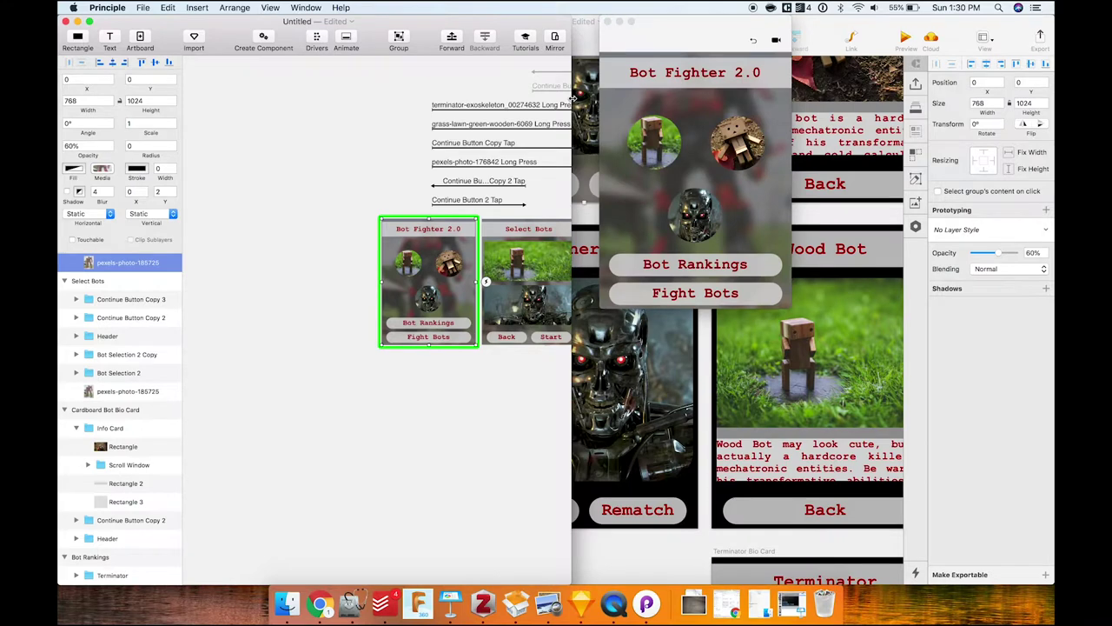
pyautogui.moveTo(683, 35); pyautogui.dragTo(868, 35)
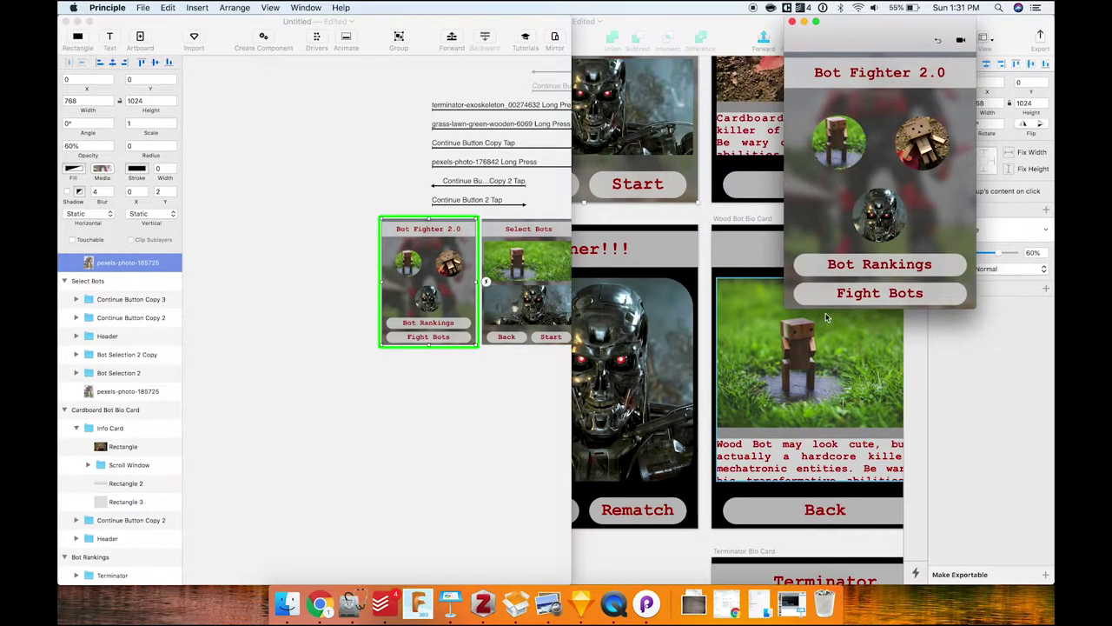
pyautogui.moveTo(788, 306); pyautogui.dragTo(571, 551)
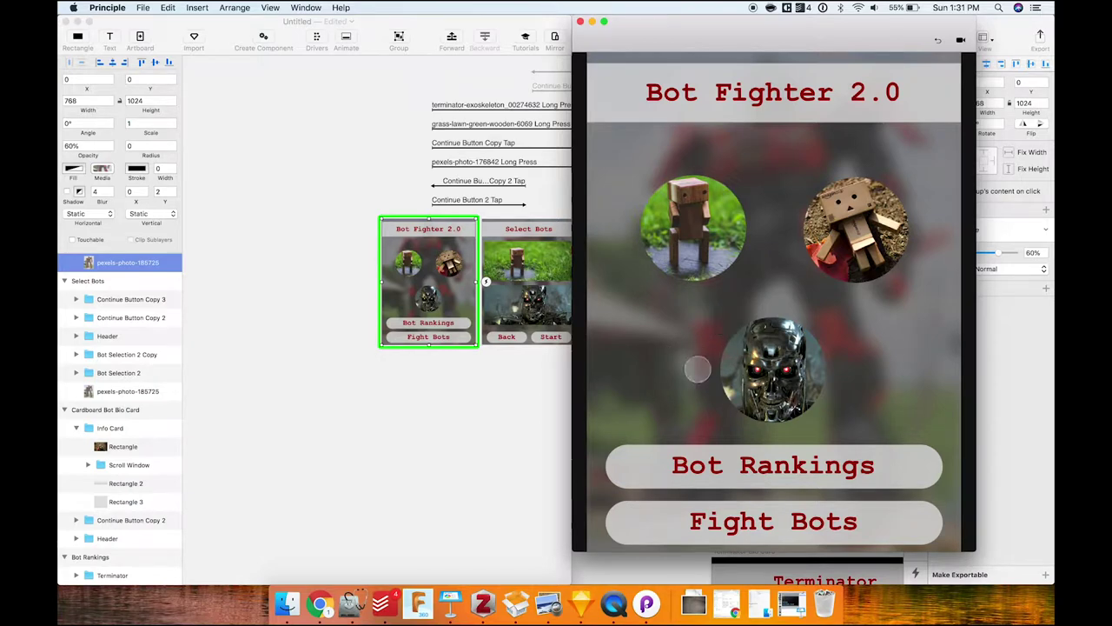
# Test the Cardboard Bot bio in the preview: open it through Bot Rankings, scroll its text and go back to the rankings.
pyautogui.click(698, 455)
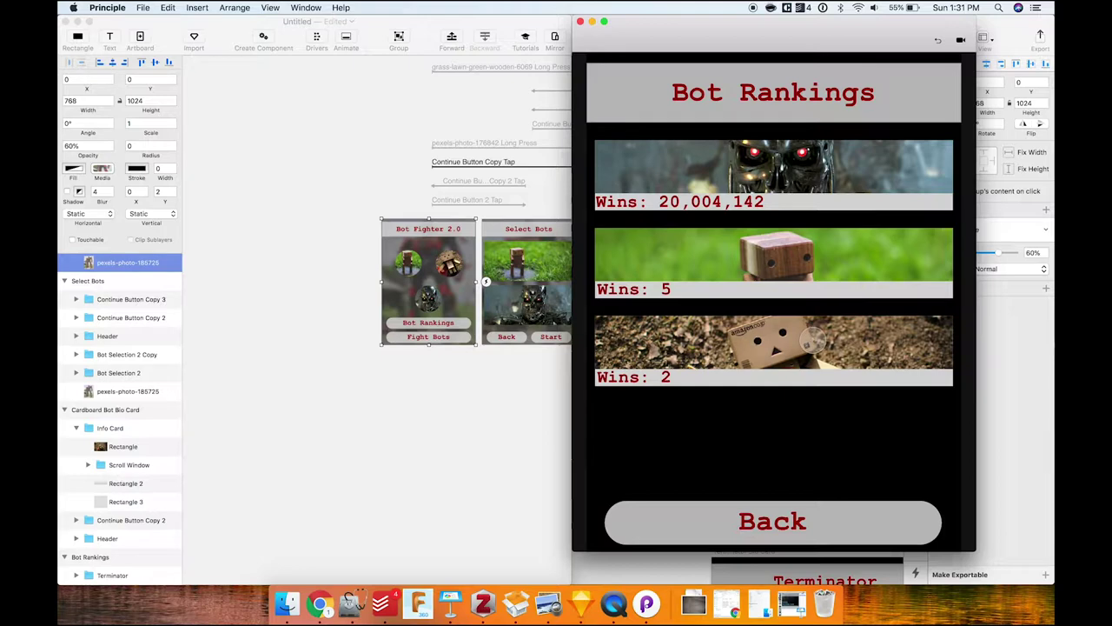
pyautogui.click(811, 340)
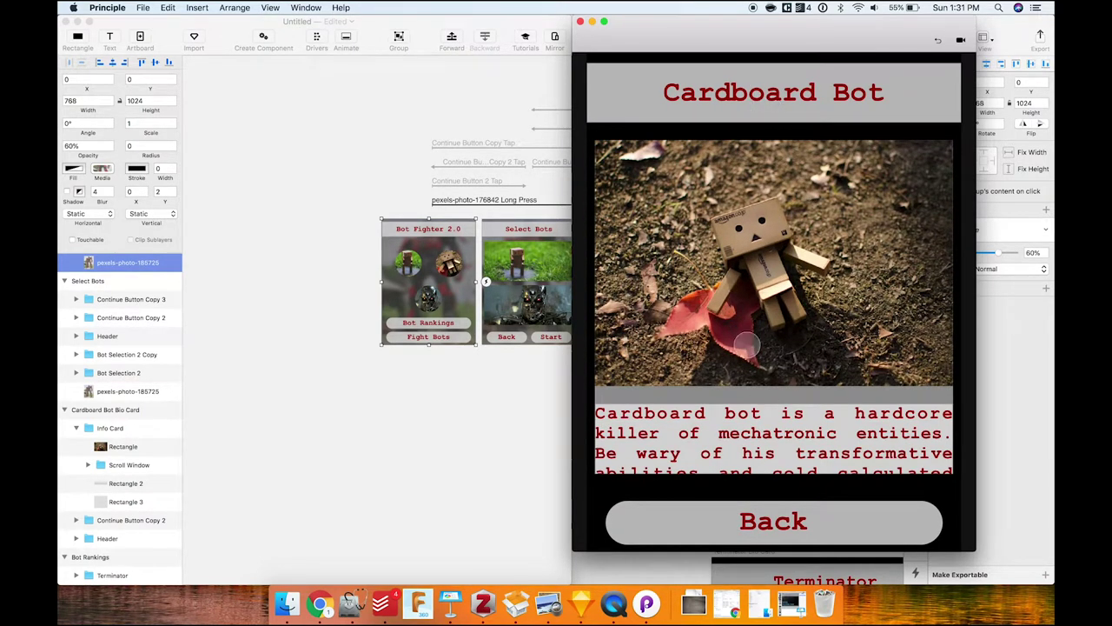
pyautogui.moveTo(823, 441); pyautogui.dragTo(820, 368)
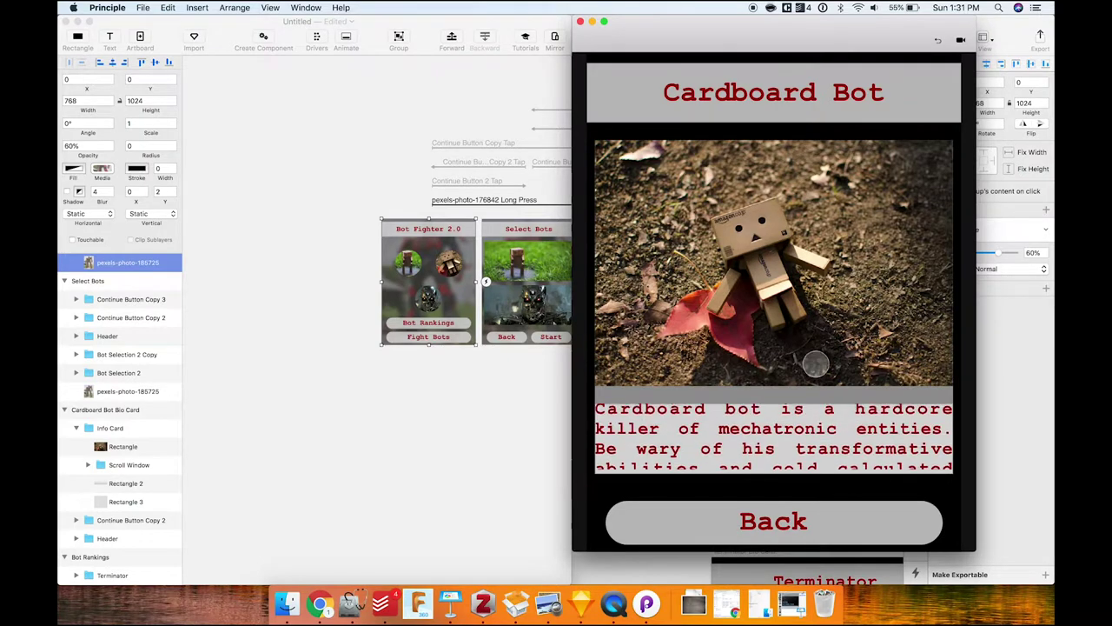
pyautogui.moveTo(817, 459); pyautogui.dragTo(809, 358)
pyautogui.moveTo(798, 434); pyautogui.dragTo(800, 388)
pyautogui.moveTo(802, 456); pyautogui.dragTo(803, 346)
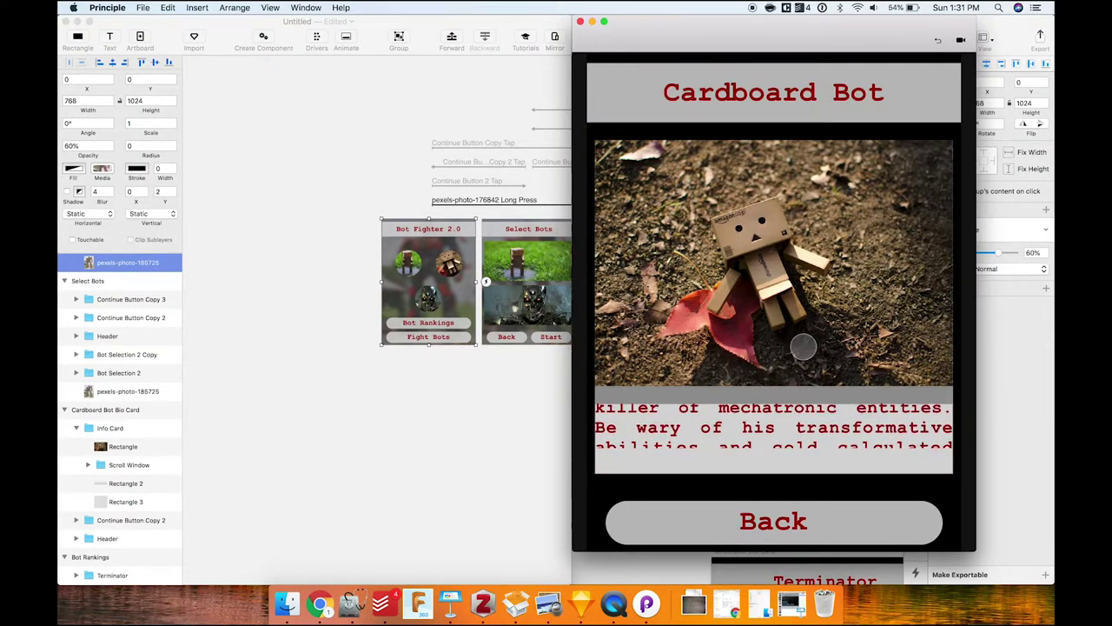
pyautogui.moveTo(789, 442); pyautogui.dragTo(786, 328)
pyautogui.moveTo(841, 457); pyautogui.dragTo(811, 271)
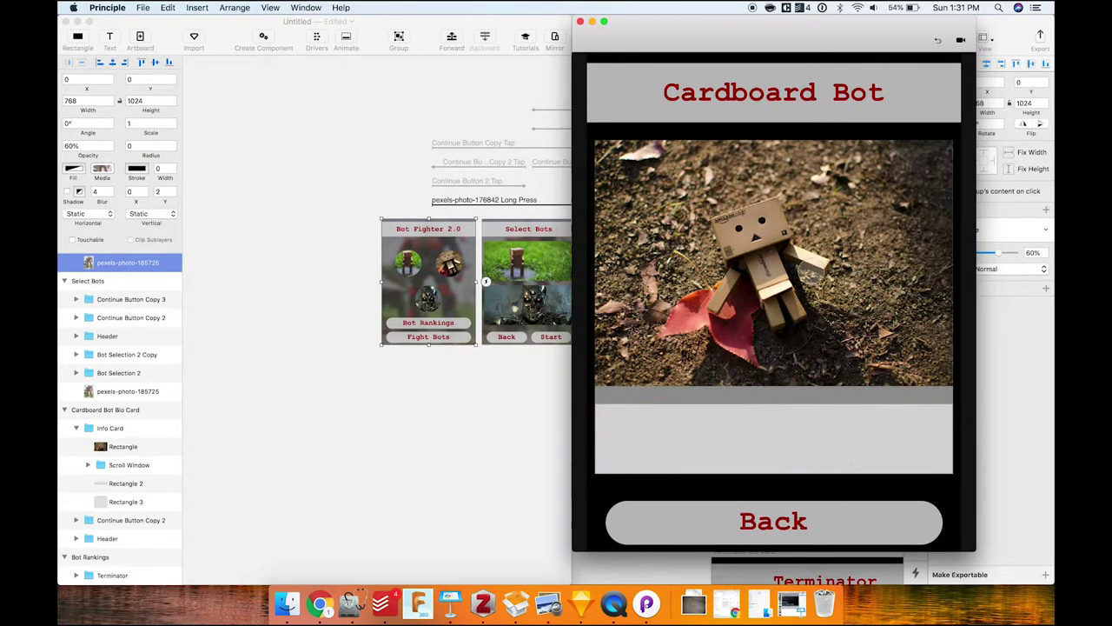
pyautogui.moveTo(911, 433); pyautogui.dragTo(889, 382)
pyautogui.moveTo(879, 421); pyautogui.dragTo(858, 348)
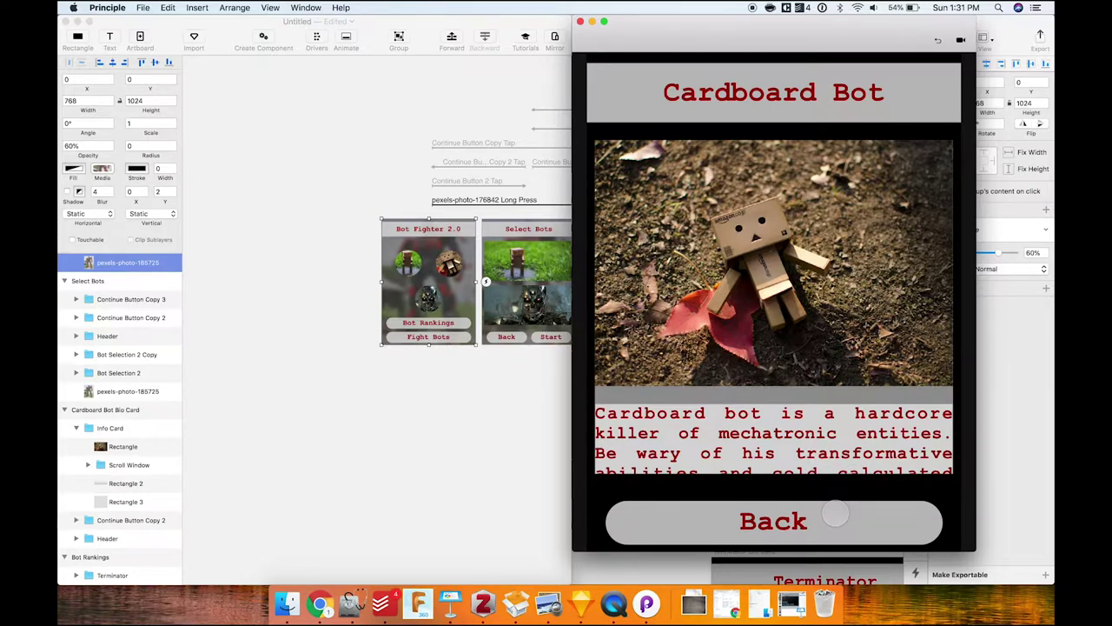
pyautogui.moveTo(820, 435); pyautogui.dragTo(782, 318)
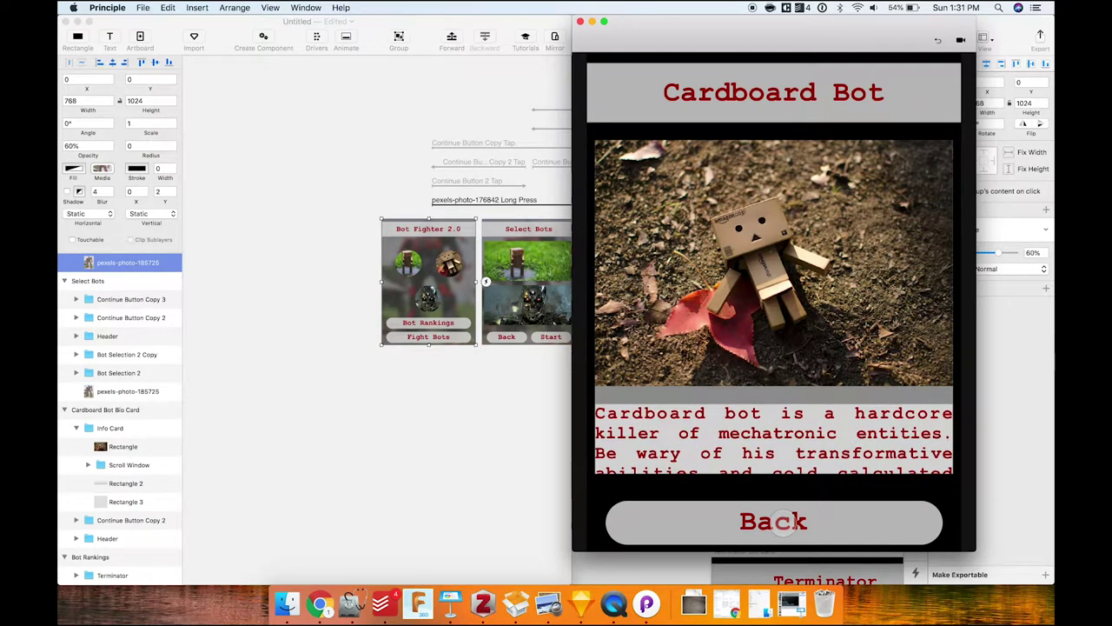
pyautogui.click(785, 523)
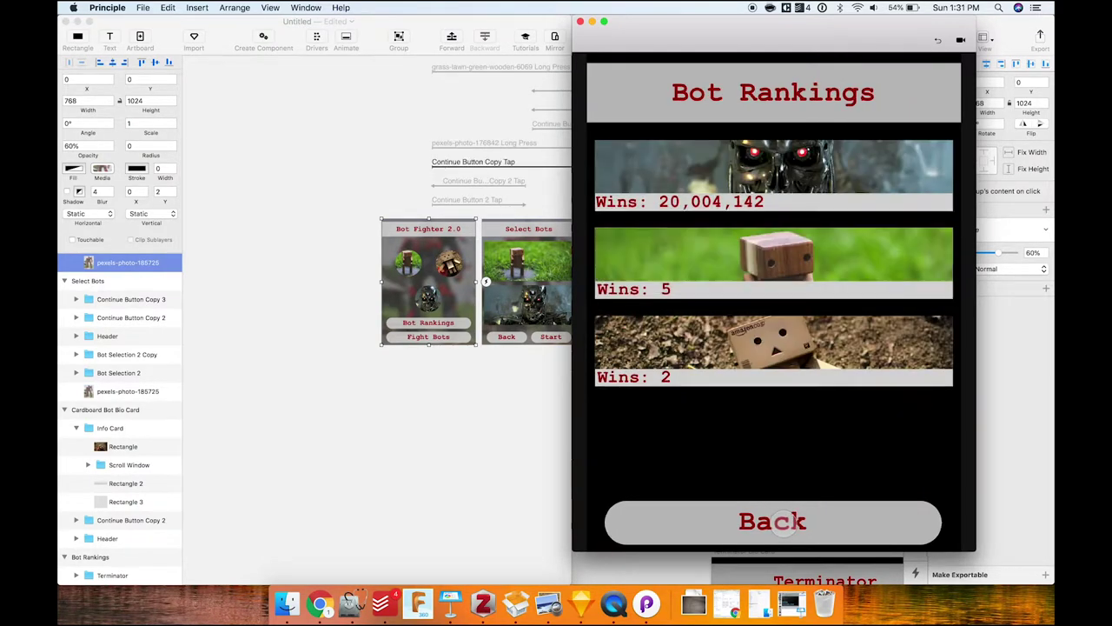
# Test the Wood Bot bio in the preview: open it from the rankings, scroll its text and return to Bot Rankings.
pyautogui.click(719, 250)
pyautogui.moveTo(802, 435); pyautogui.dragTo(799, 367)
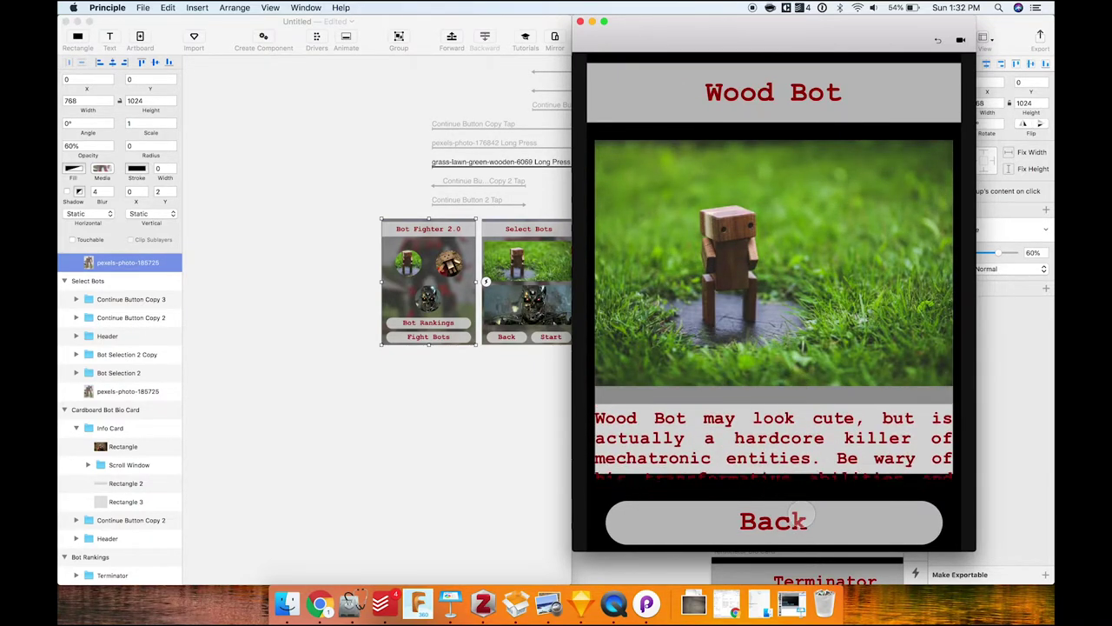
pyautogui.click(792, 519)
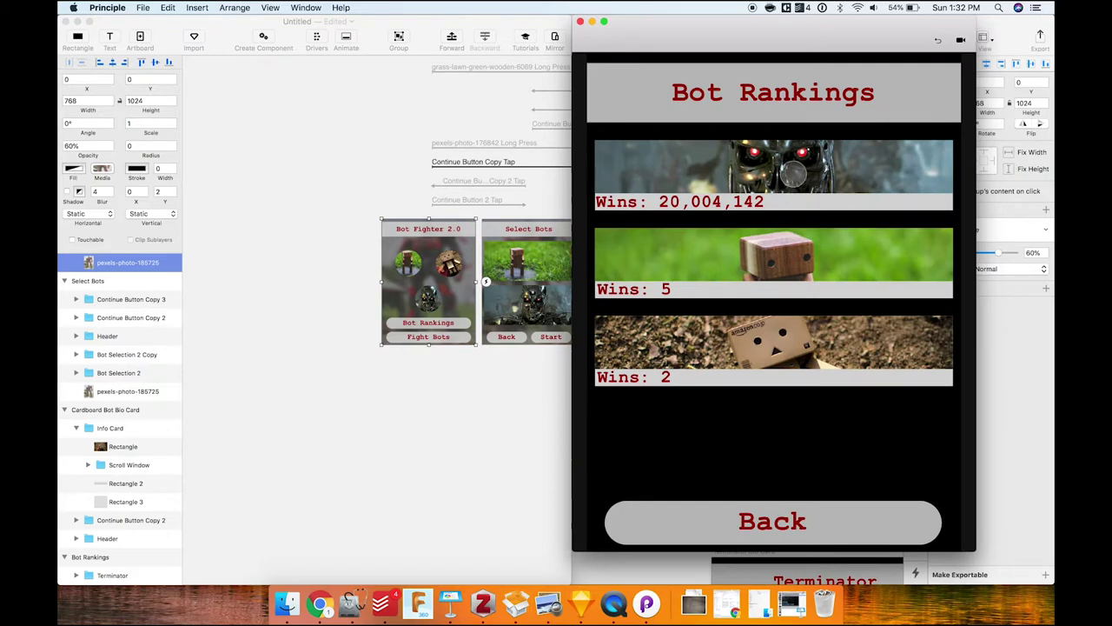
# Test the Terminator bio in the preview: open it from Bot Rankings and scroll its text.
pyautogui.click(794, 174)
pyautogui.moveTo(838, 426); pyautogui.dragTo(837, 352)
pyautogui.moveTo(836, 443); pyautogui.dragTo(822, 407)
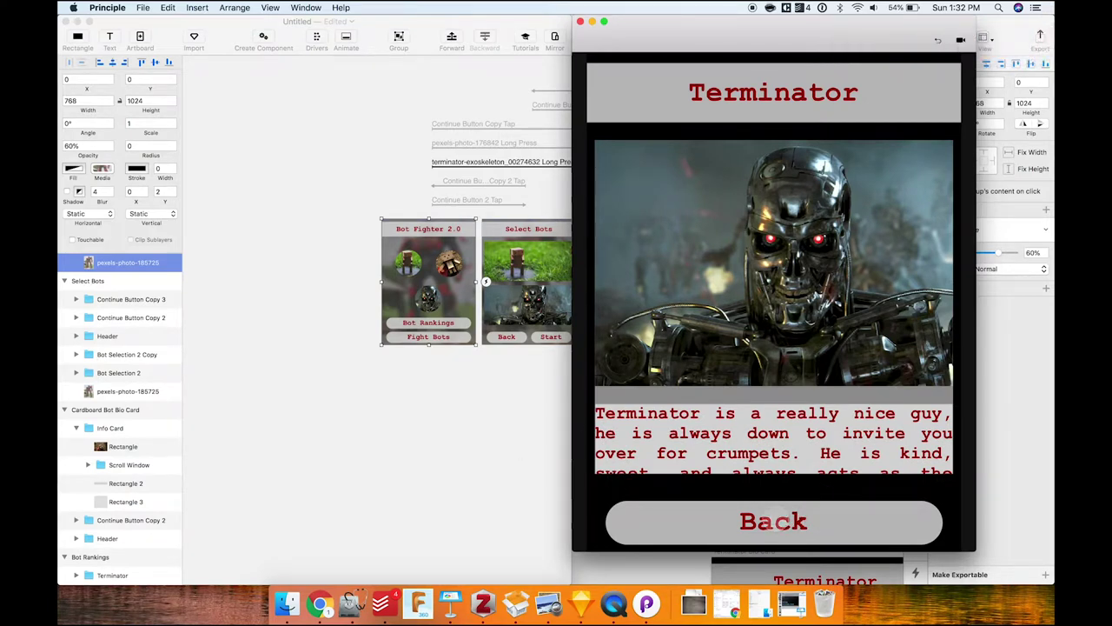
pyautogui.click(487, 458)
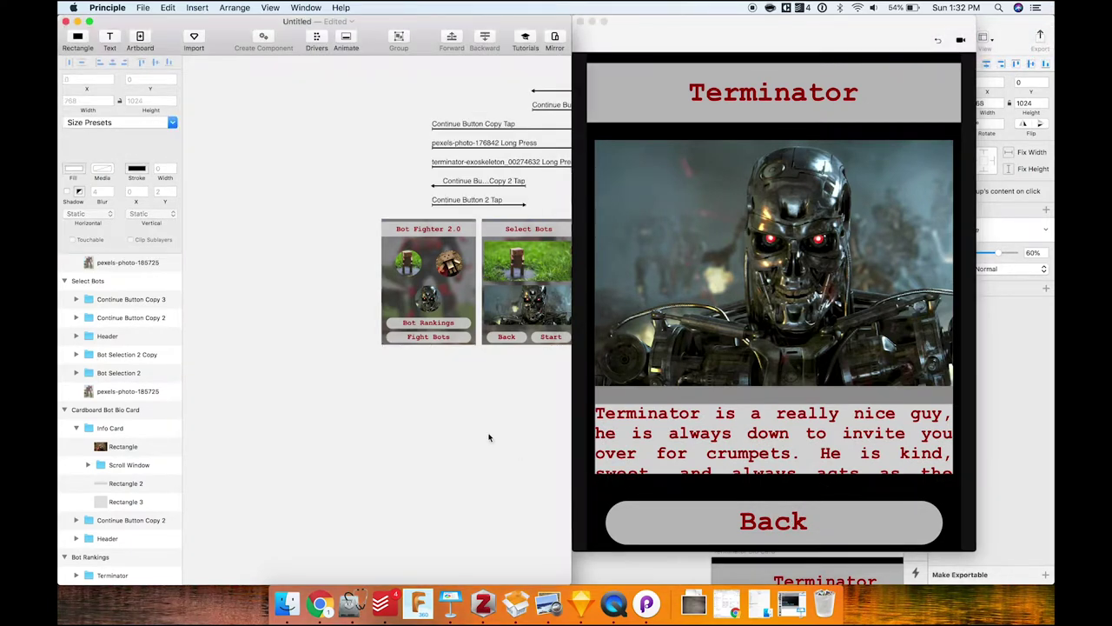
# Reopen the preview window, move it clear of the artboards and widen the editor window up to it.
pyautogui.click(580, 21)
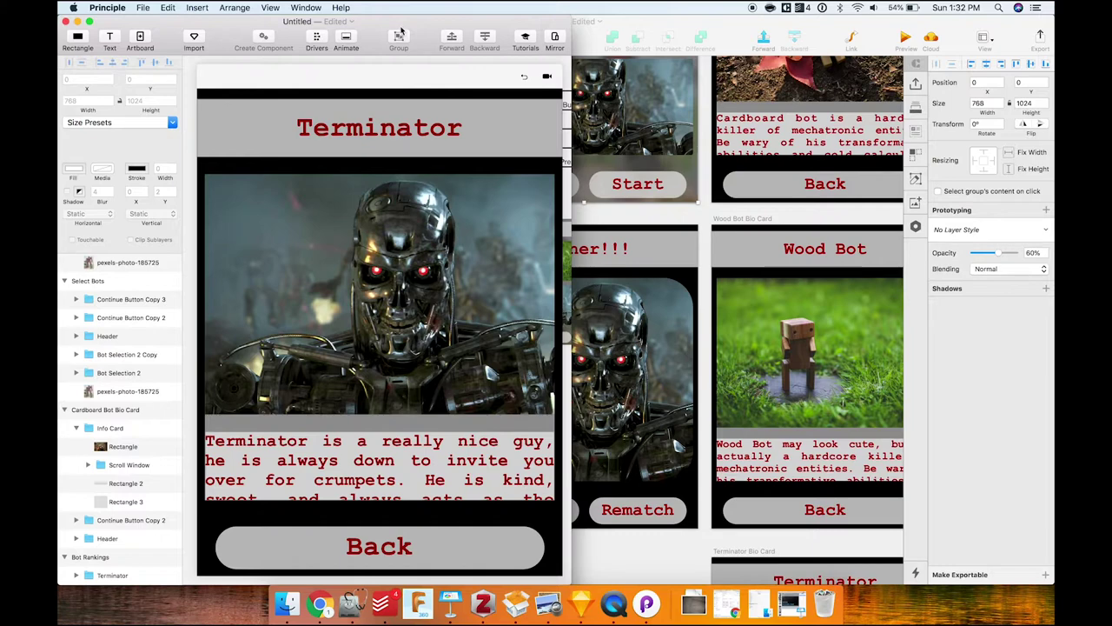
pyautogui.moveTo(365, 75); pyautogui.dragTo(870, 7)
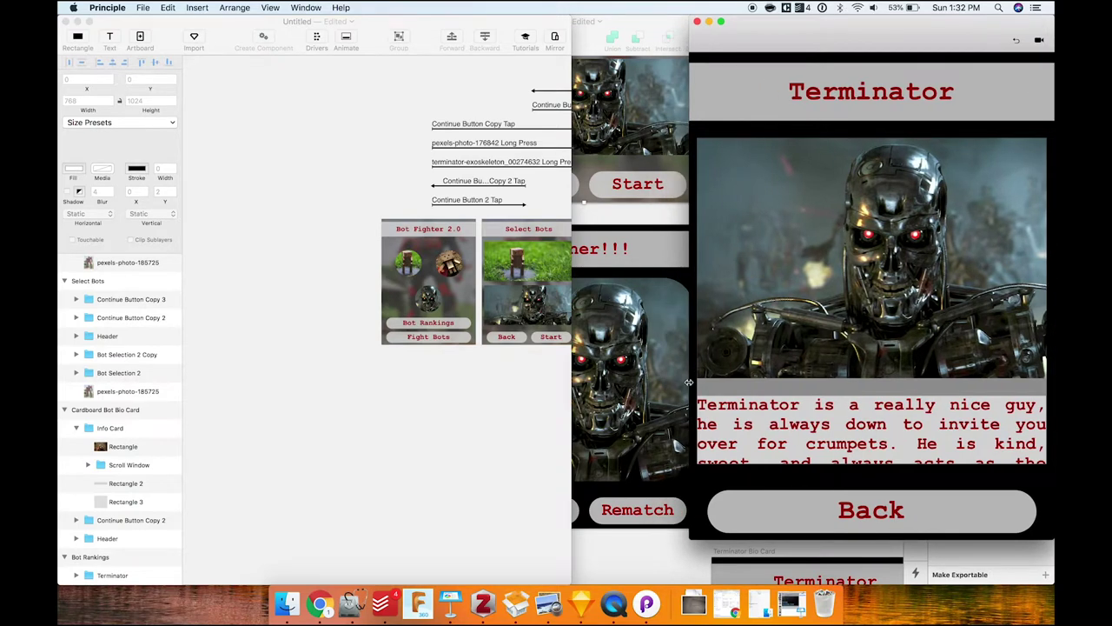
pyautogui.click(566, 385)
pyautogui.moveTo(572, 383); pyautogui.dragTo(716, 405)
# Link the Terminator card's Back button to the Bot Rankings artboard with a Tap transition and try it in the preview.
pyautogui.hscroll(15, 514, 429)
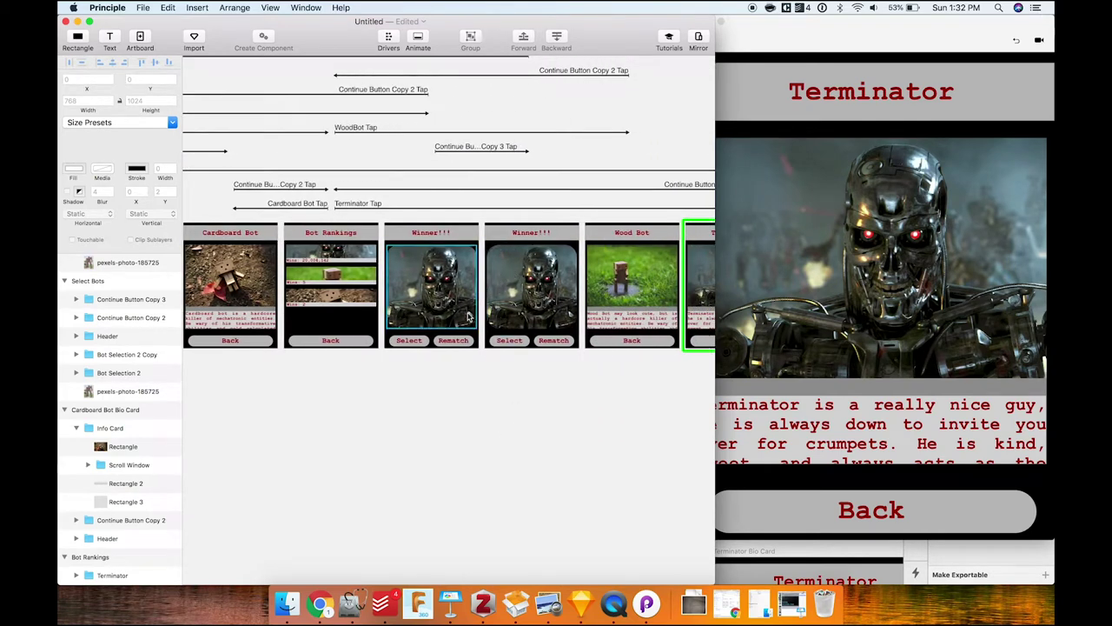
pyautogui.hscroll(10, 511, 287)
pyautogui.click(502, 348)
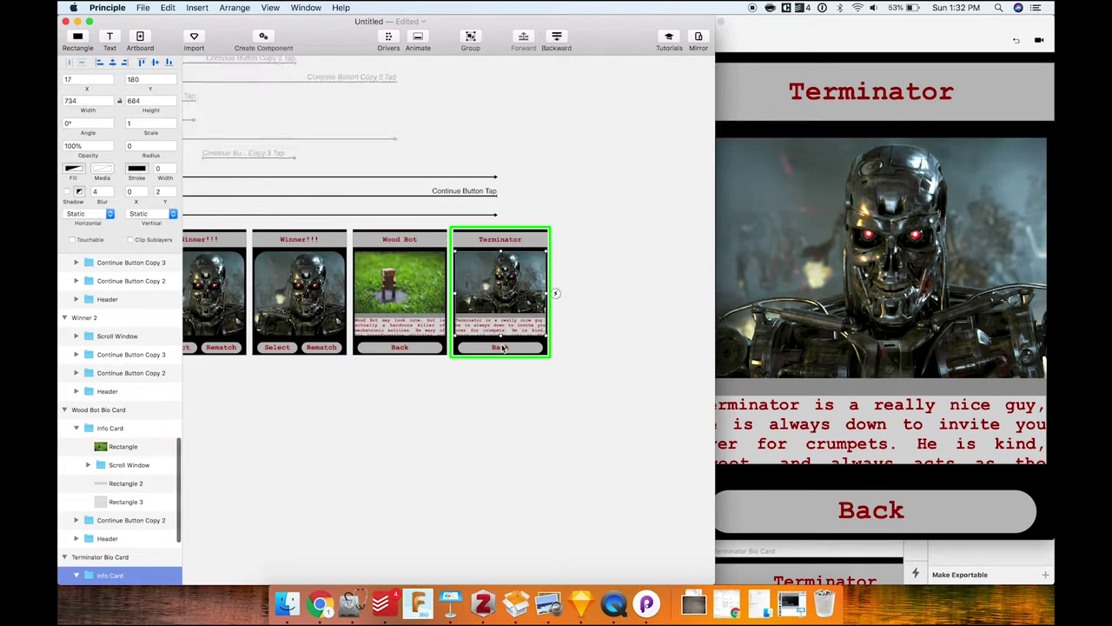
pyautogui.moveTo(547, 350); pyautogui.dragTo(62, 377)
pyautogui.moveTo(185, 371); pyautogui.dragTo(452, 318)
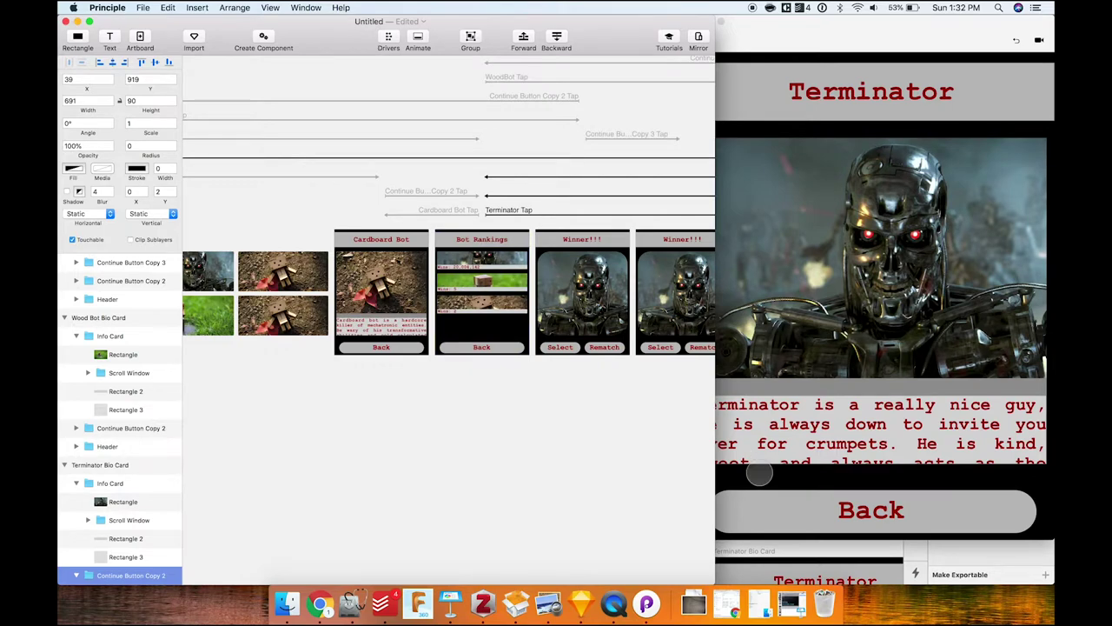
pyautogui.click(760, 472)
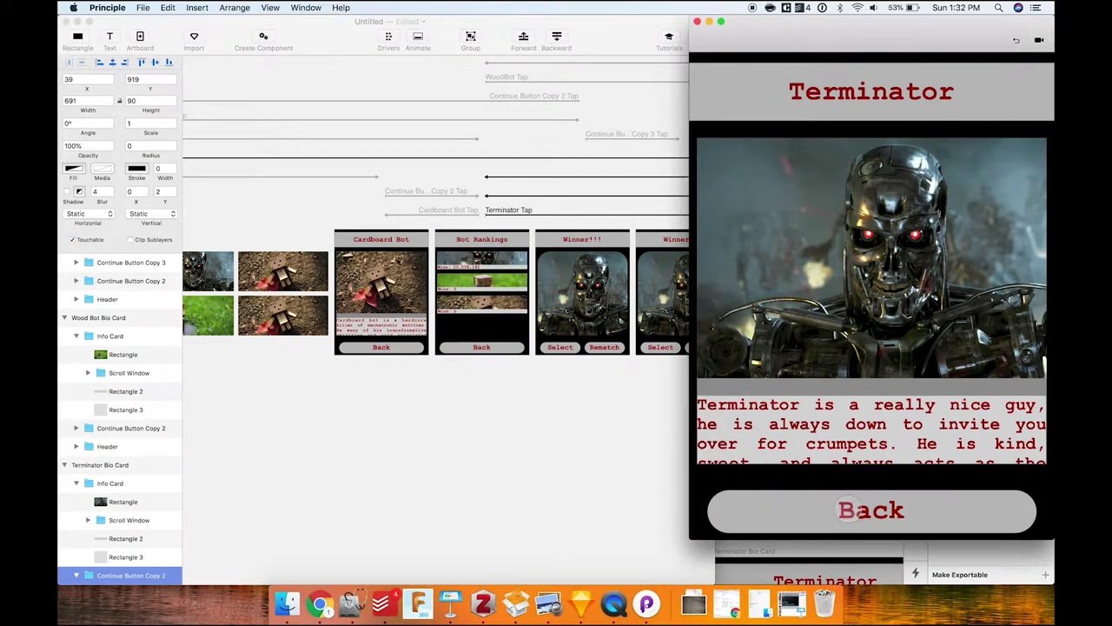
pyautogui.click(575, 443)
# Redo the Tap link from the Terminator card's Back button to the Bot Rankings artboard.
pyautogui.hscroll(5, 575, 443)
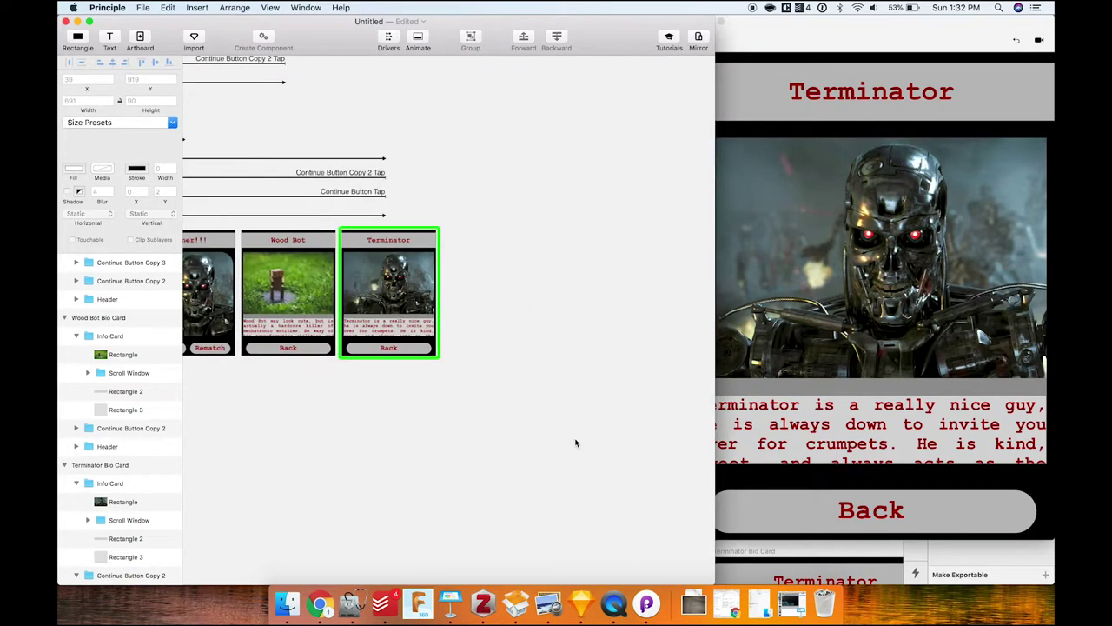
pyautogui.click(532, 341)
pyautogui.click(525, 352)
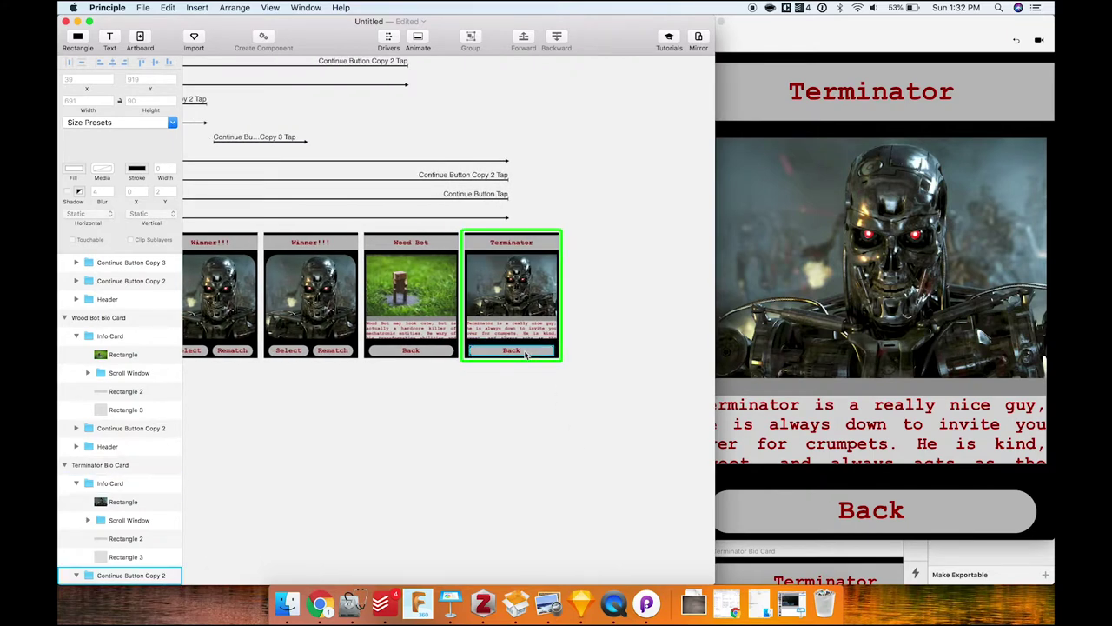
pyautogui.moveTo(565, 352); pyautogui.dragTo(152, 317)
pyautogui.hscroll(-5, 434, 295)
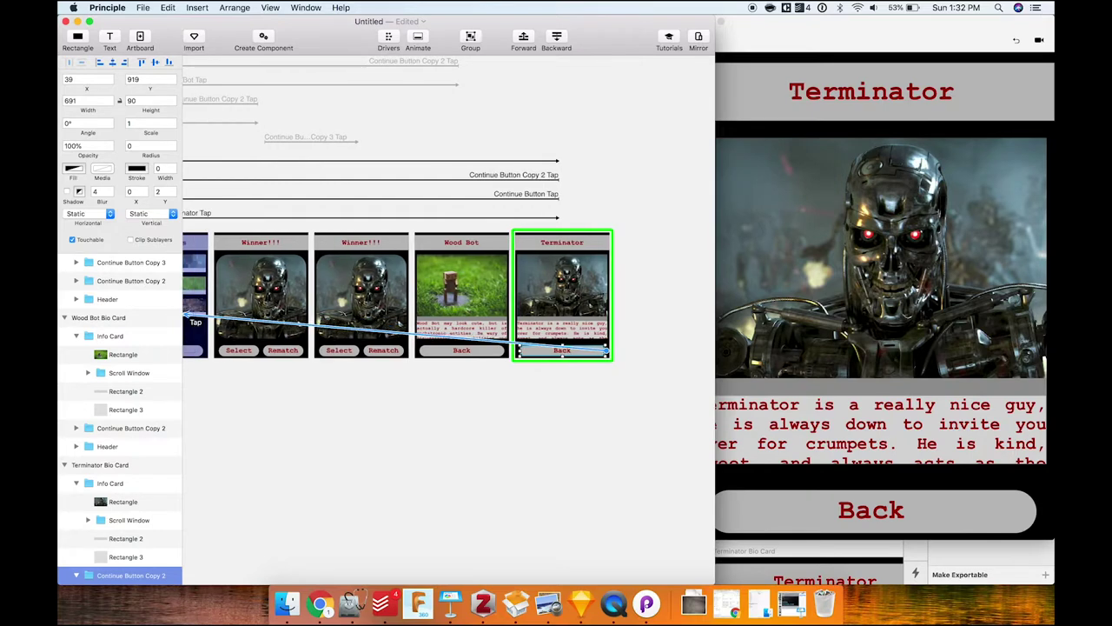
pyautogui.hscroll(-2, 370, 320)
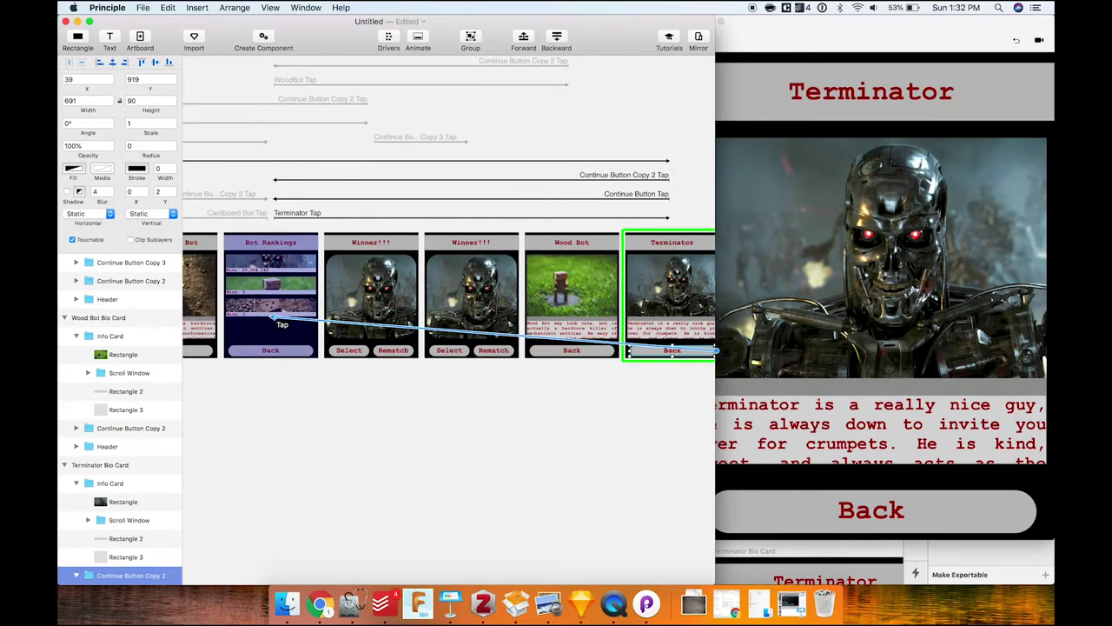
pyautogui.click(612, 405)
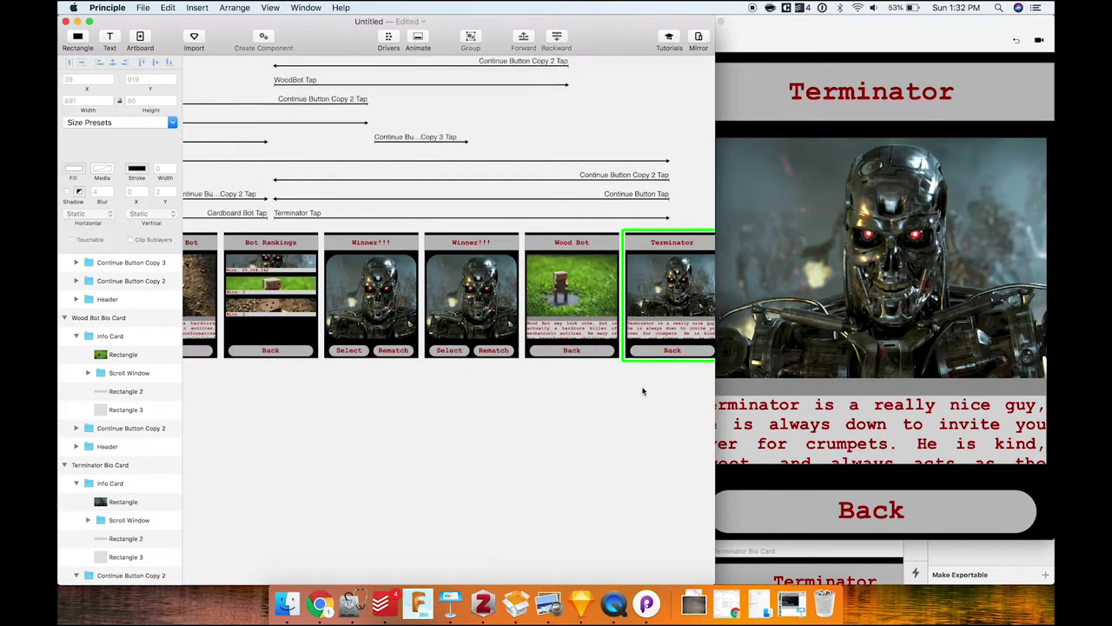
# Open and dismiss the Principle Mirror information, and test the Terminator card's Back button in the preview.
pyautogui.click(700, 38)
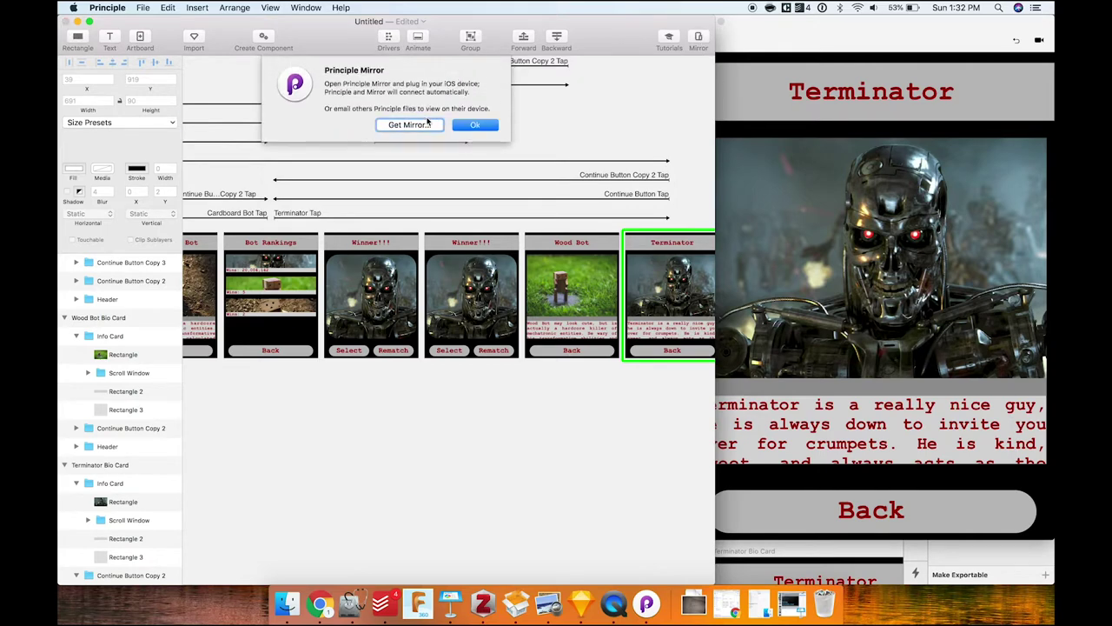
pyautogui.click(473, 125)
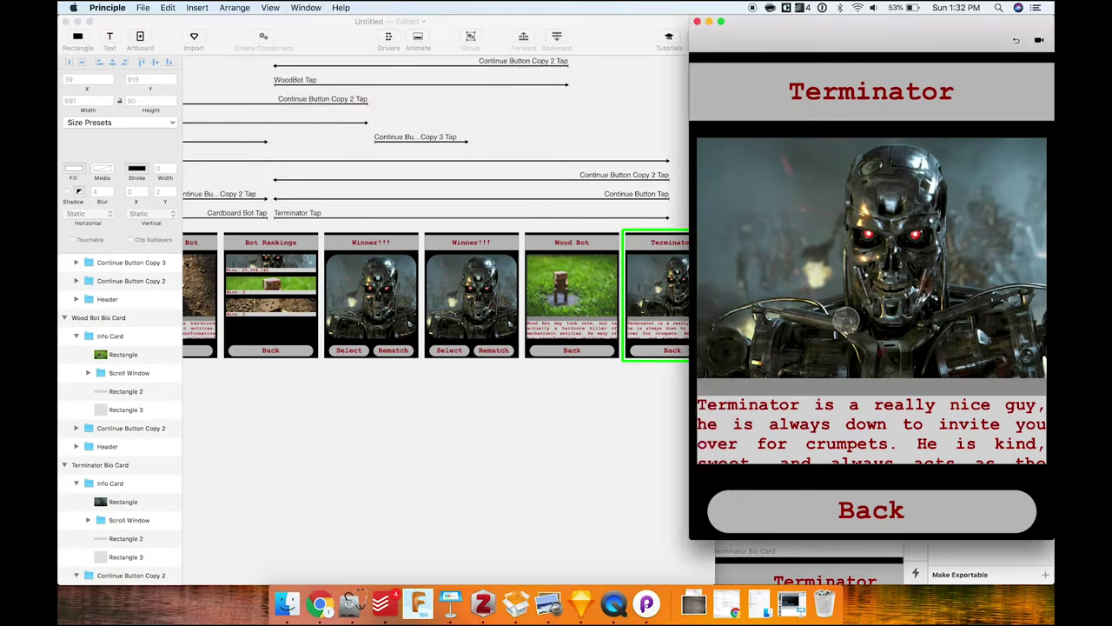
pyautogui.click(862, 512)
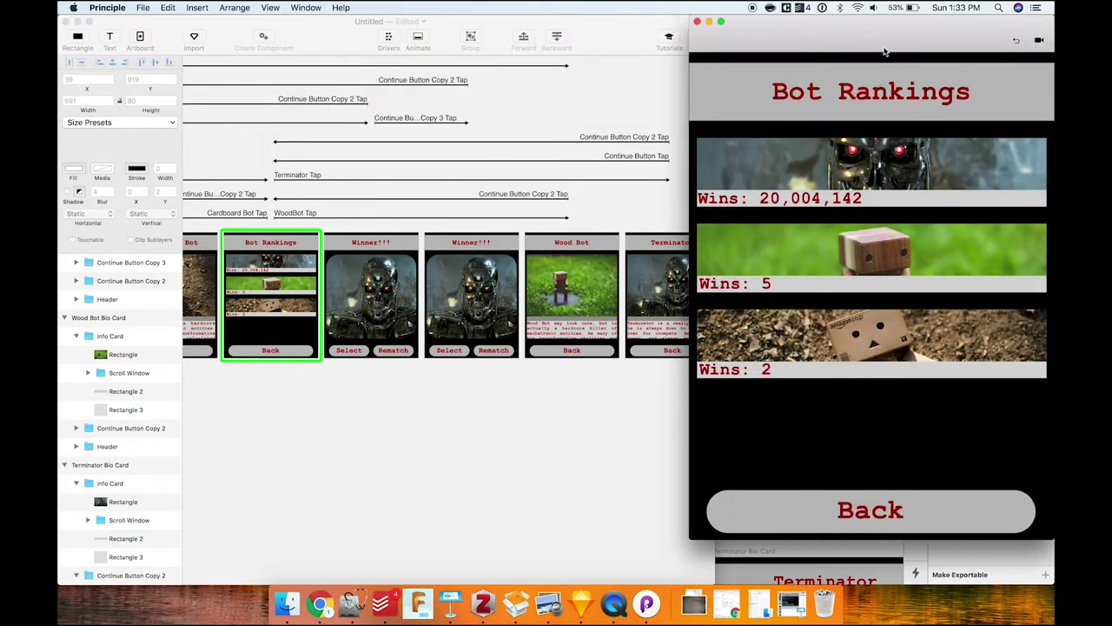
pyautogui.moveTo(884, 31)
pyautogui.mouseDown()
pyautogui.moveTo(853, 32)
pyautogui.moveTo(883, 31)
pyautogui.mouseUp()
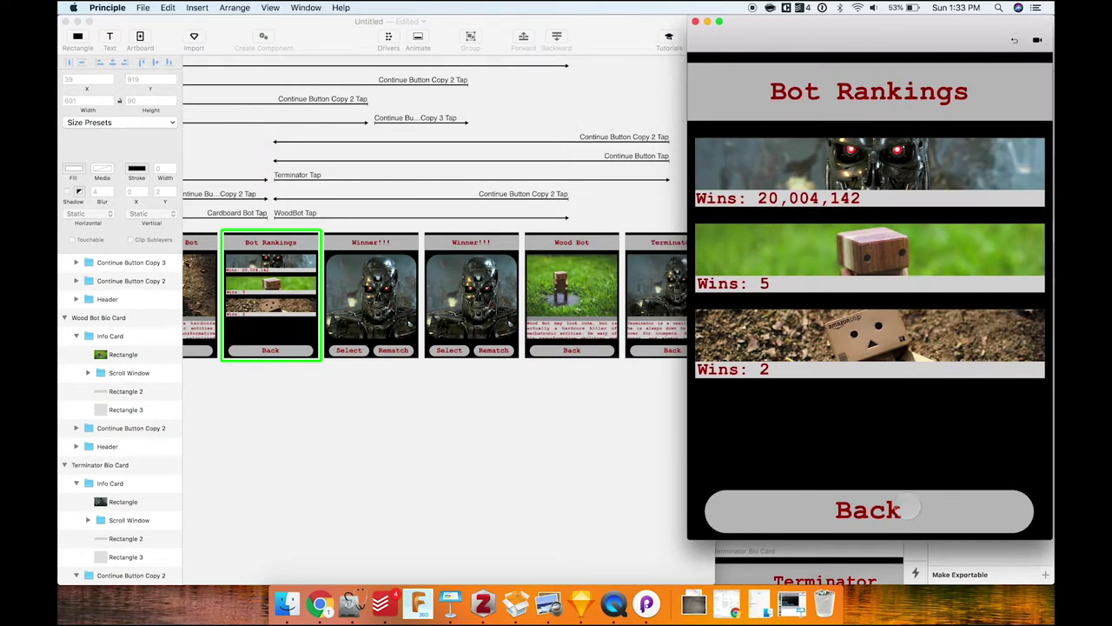
# Link the Back button on the Bot Rankings artboard to the Bot Fighter 2.0 artboard with a Tap transition.
pyautogui.click(548, 461)
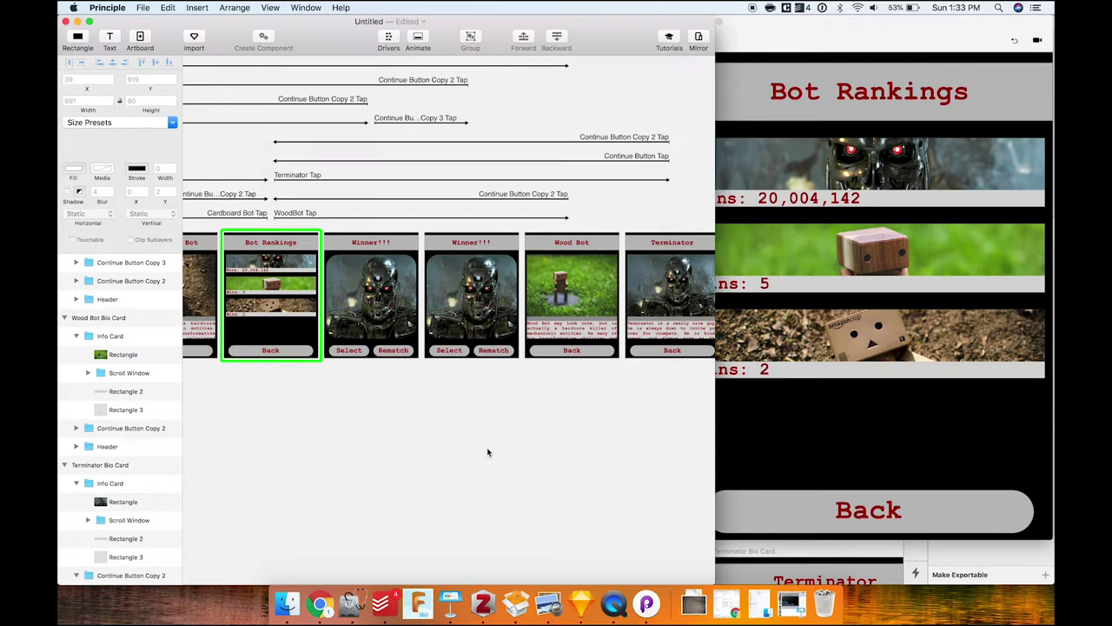
pyautogui.hscroll(-5, 477, 449)
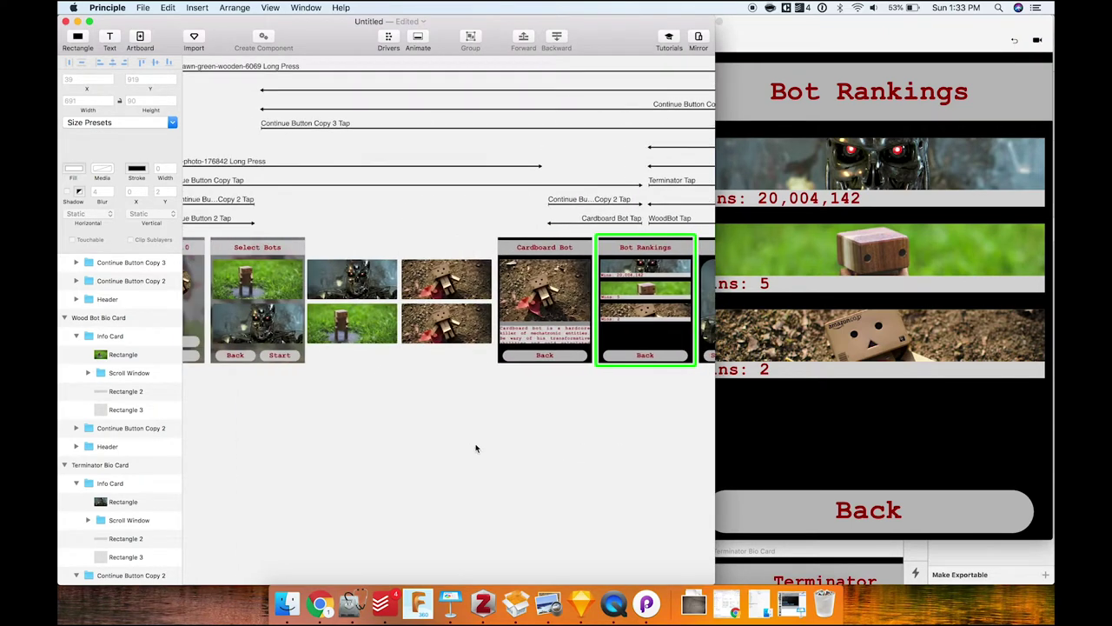
pyautogui.click(632, 358)
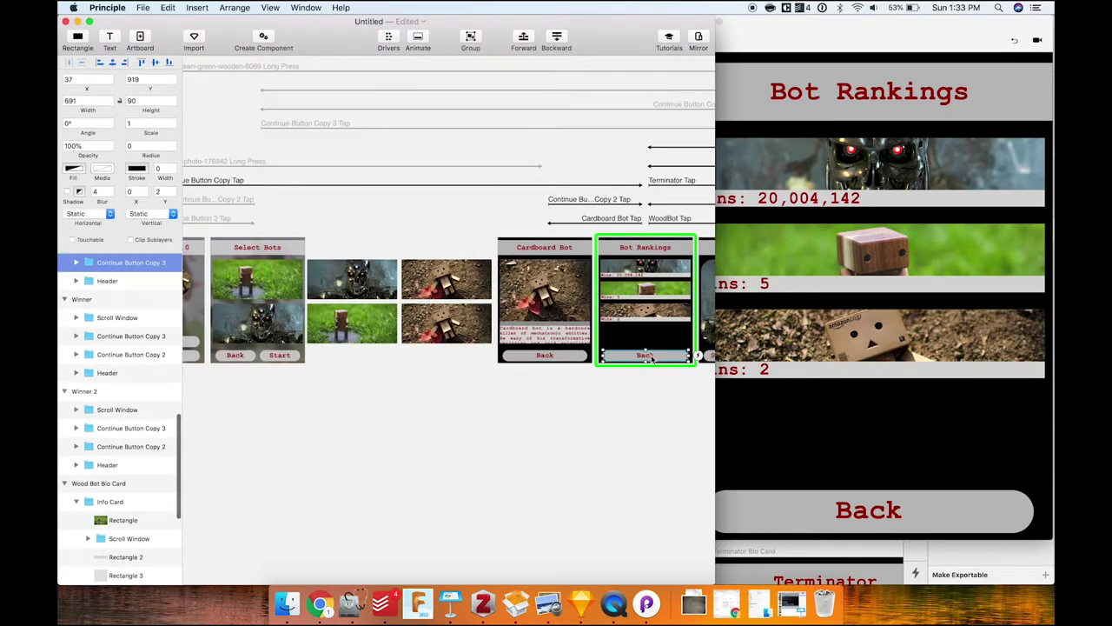
pyautogui.click(699, 356)
pyautogui.click(730, 299)
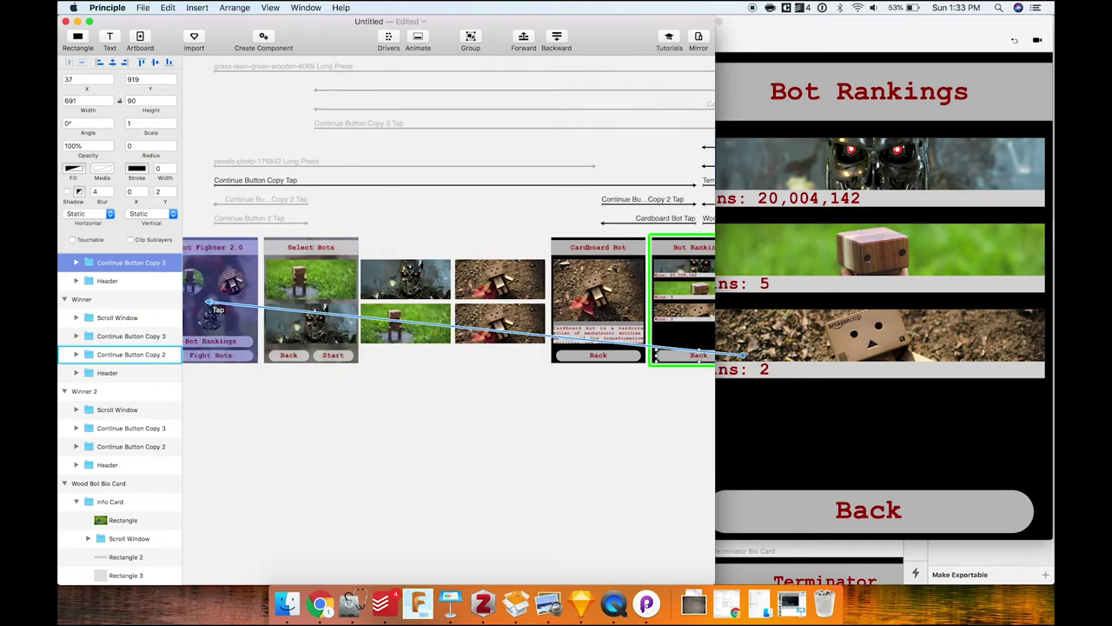
pyautogui.click(244, 310)
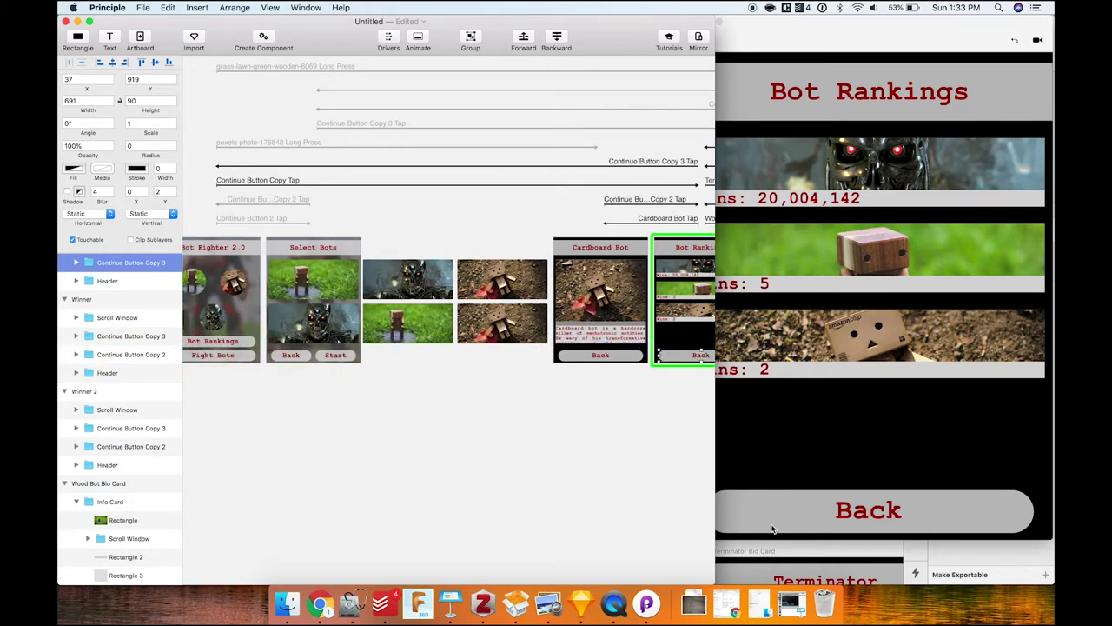
# Test the Bot Rankings Back button in the preview, plus the welcome screen's long-press links to the Cardboard Bot and Wood Bot bios.
pyautogui.click(832, 459)
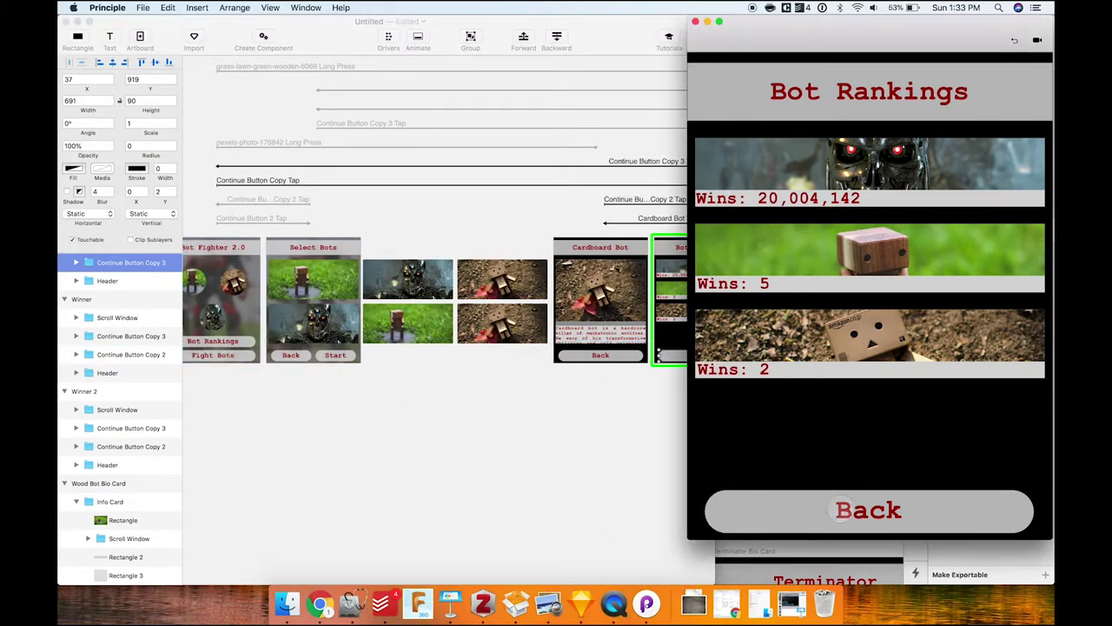
pyautogui.click(841, 507)
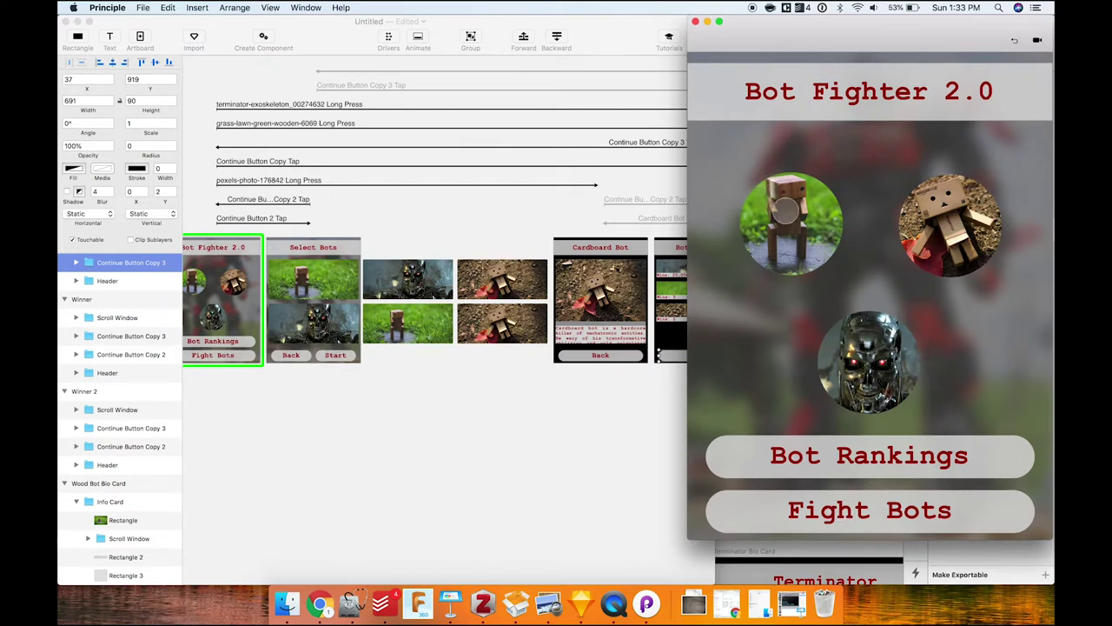
pyautogui.click(945, 211)
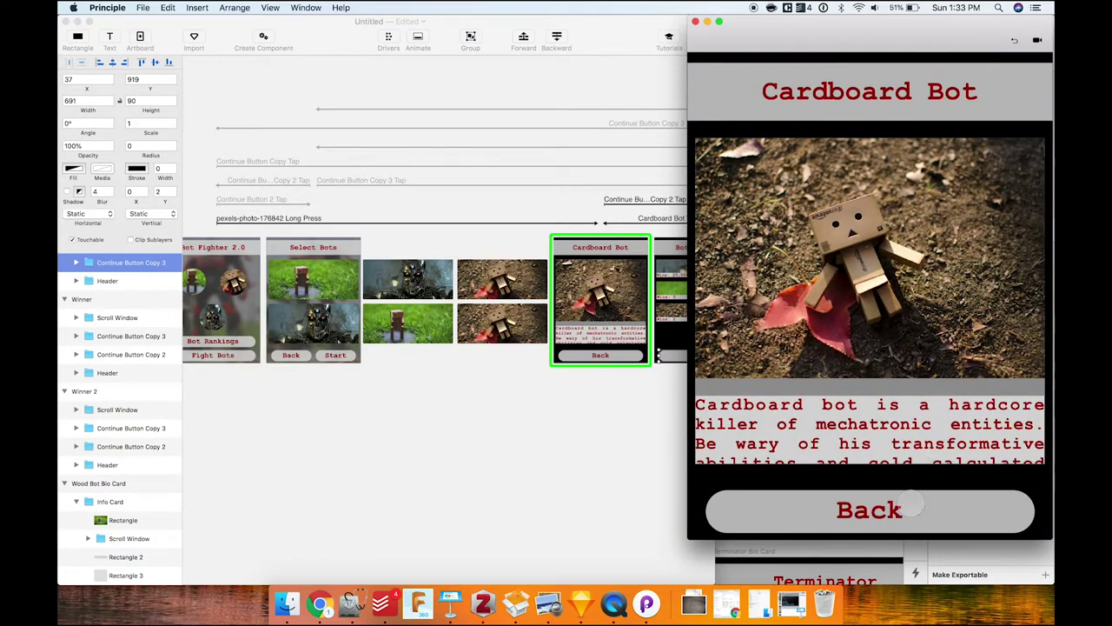
pyautogui.click(878, 511)
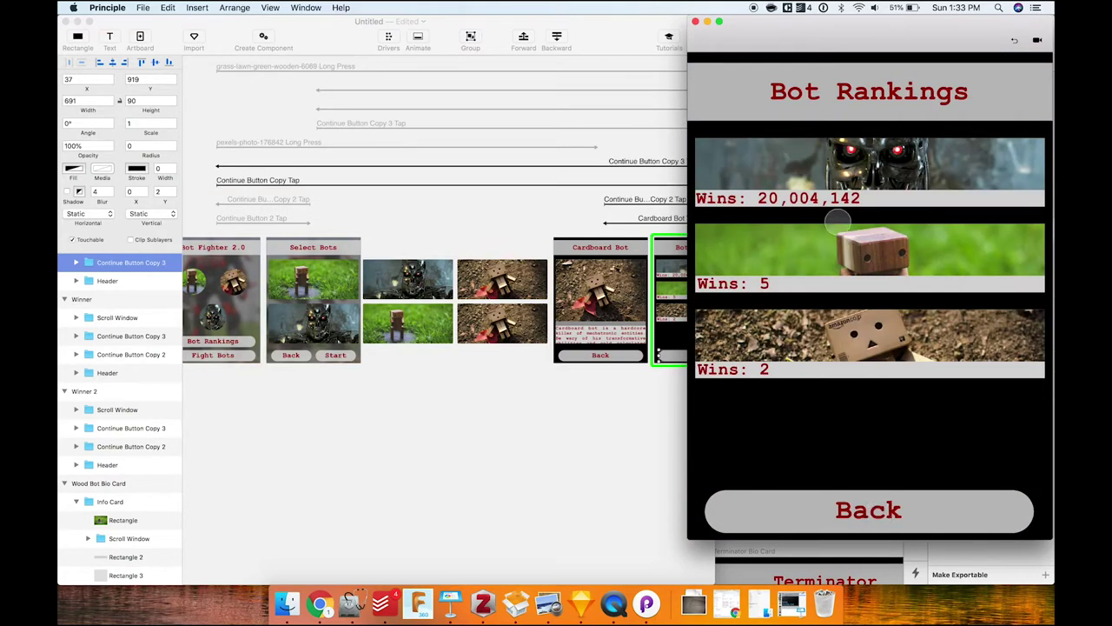
pyautogui.click(838, 230)
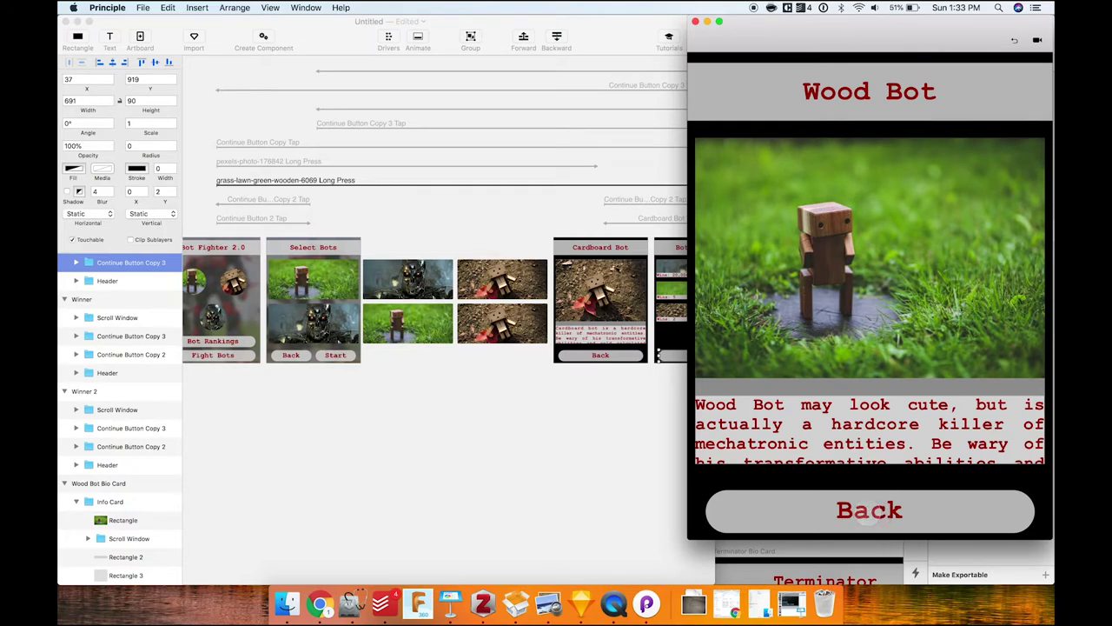
pyautogui.click(869, 513)
pyautogui.click(868, 511)
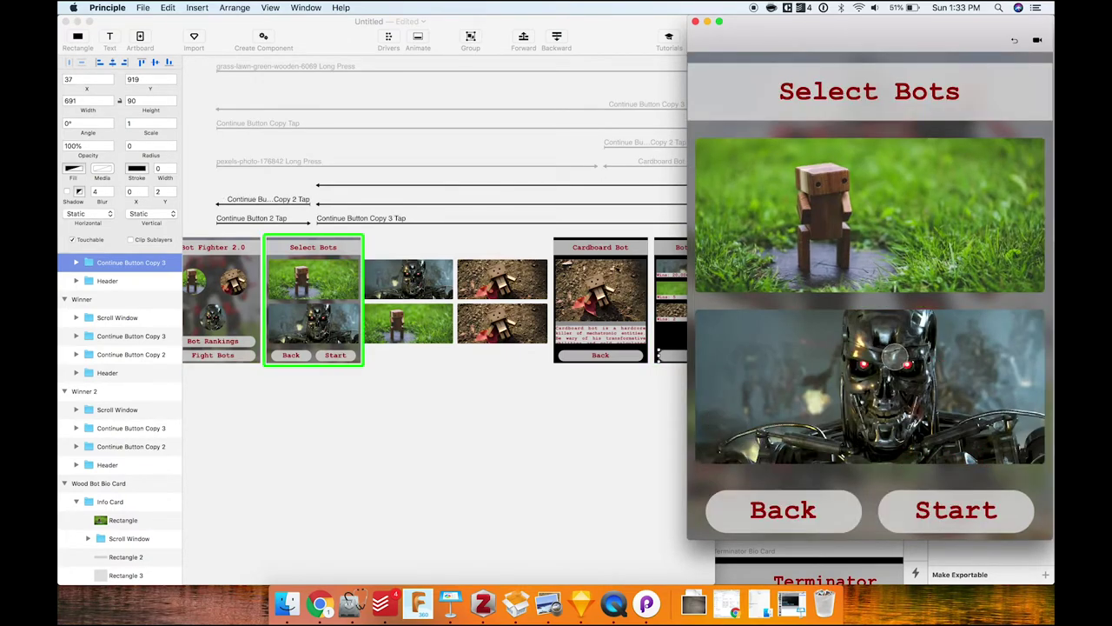
# Test Select Bots in the preview: go back to the welcome screen, reopen it through Fight Bots and swipe both bot carousels.
pyautogui.click(848, 510)
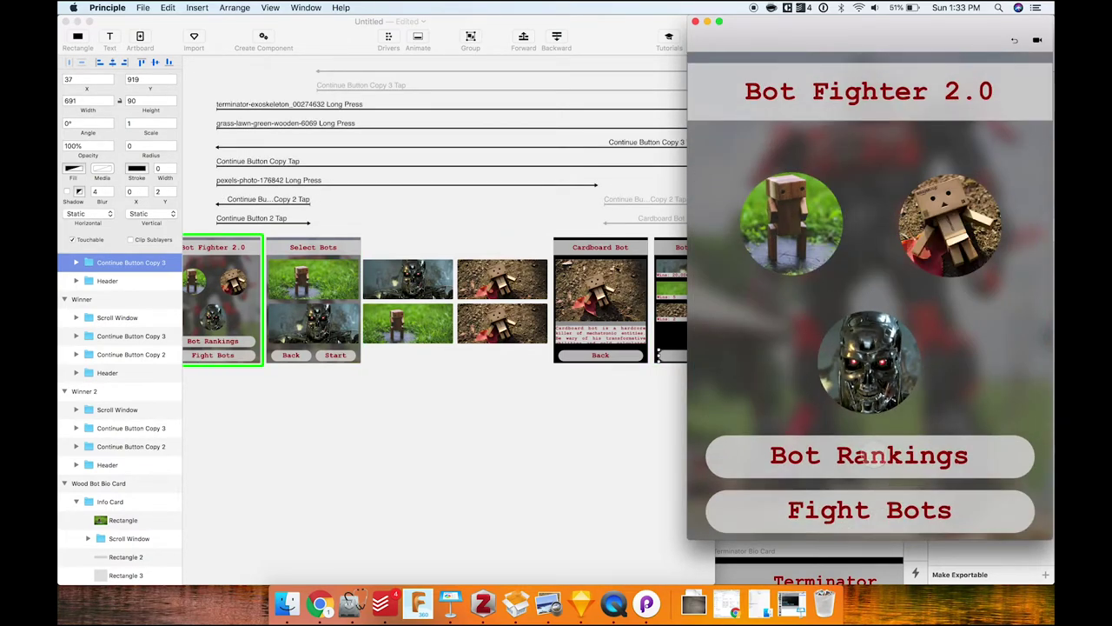
pyautogui.click(883, 511)
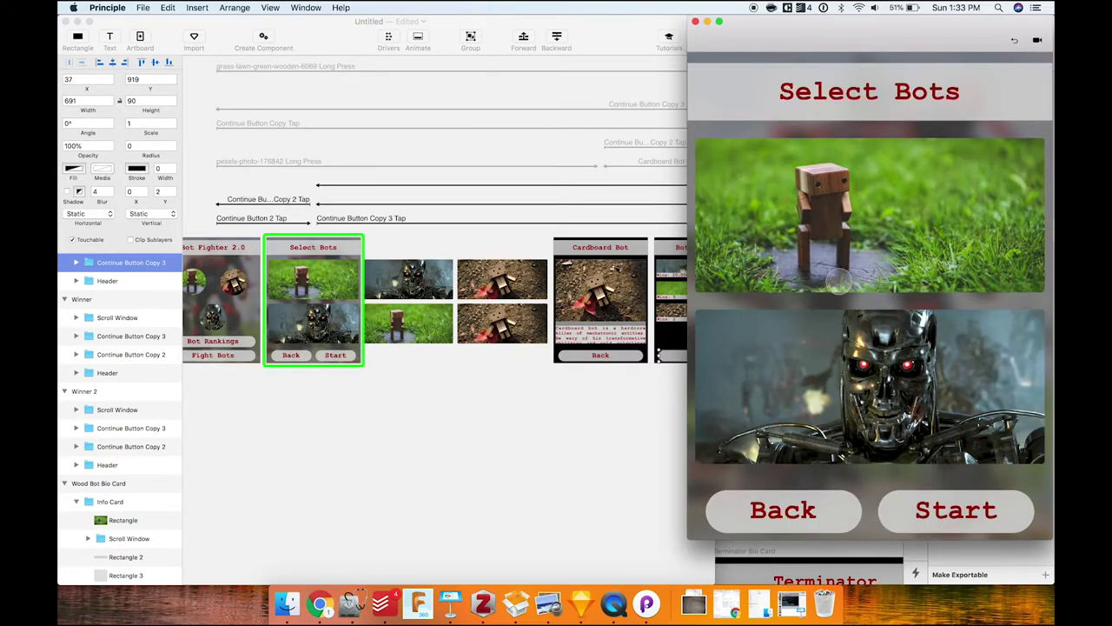
pyautogui.click(880, 204)
pyautogui.click(895, 216)
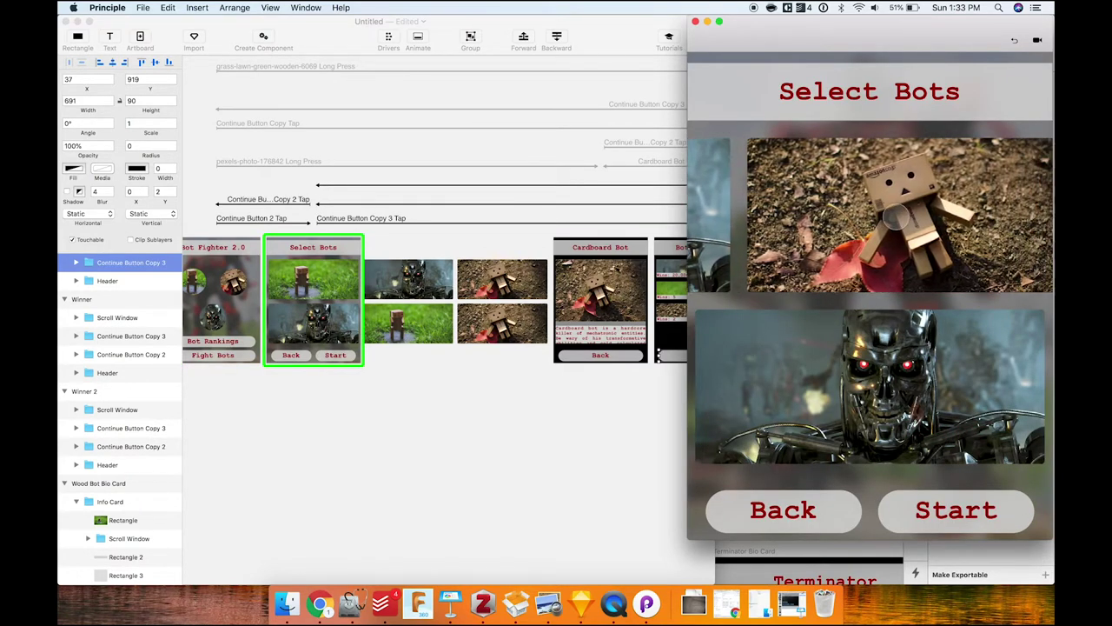
pyautogui.moveTo(874, 359); pyautogui.dragTo(834, 356)
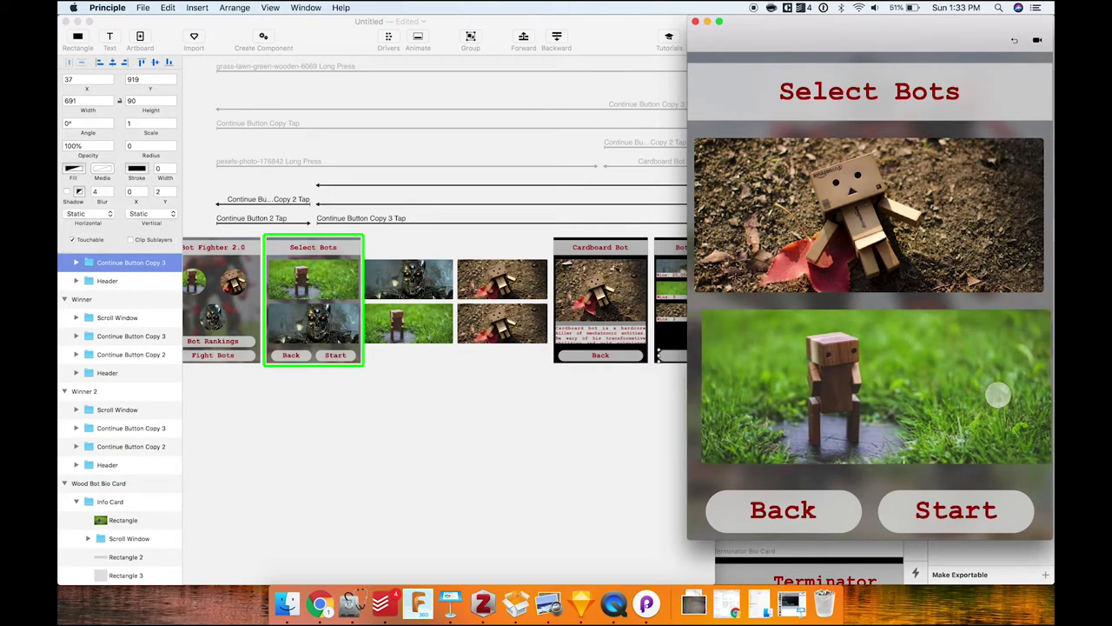
# Start the fight in the preview, return from the Winner screen to Select Bots and swipe the lower carousel to Cardboard Bot.
pyautogui.click(999, 510)
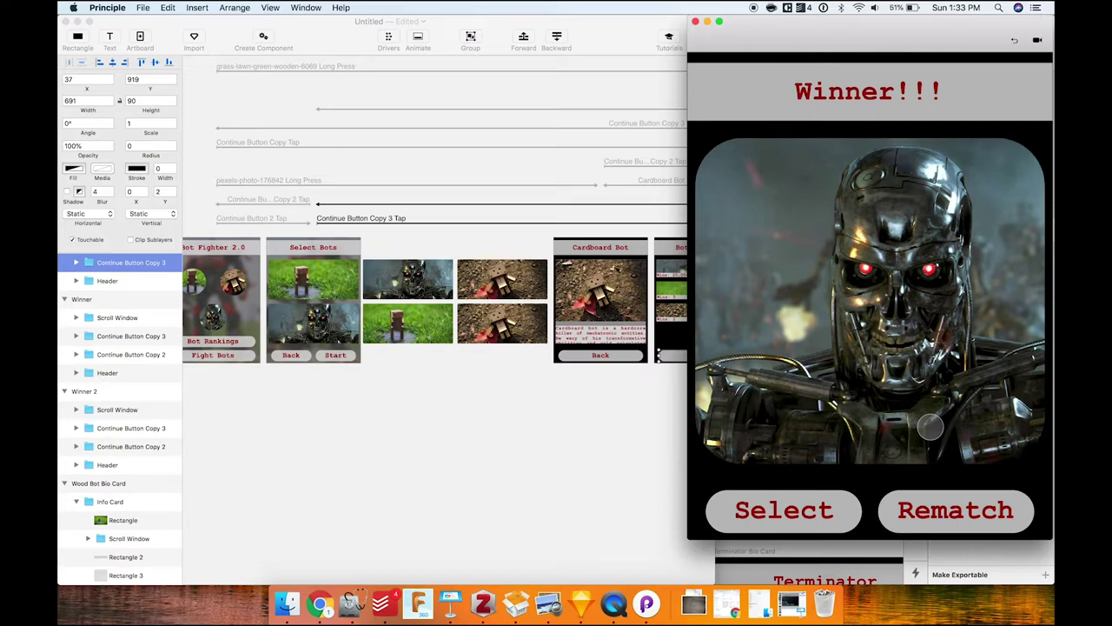
pyautogui.click(835, 514)
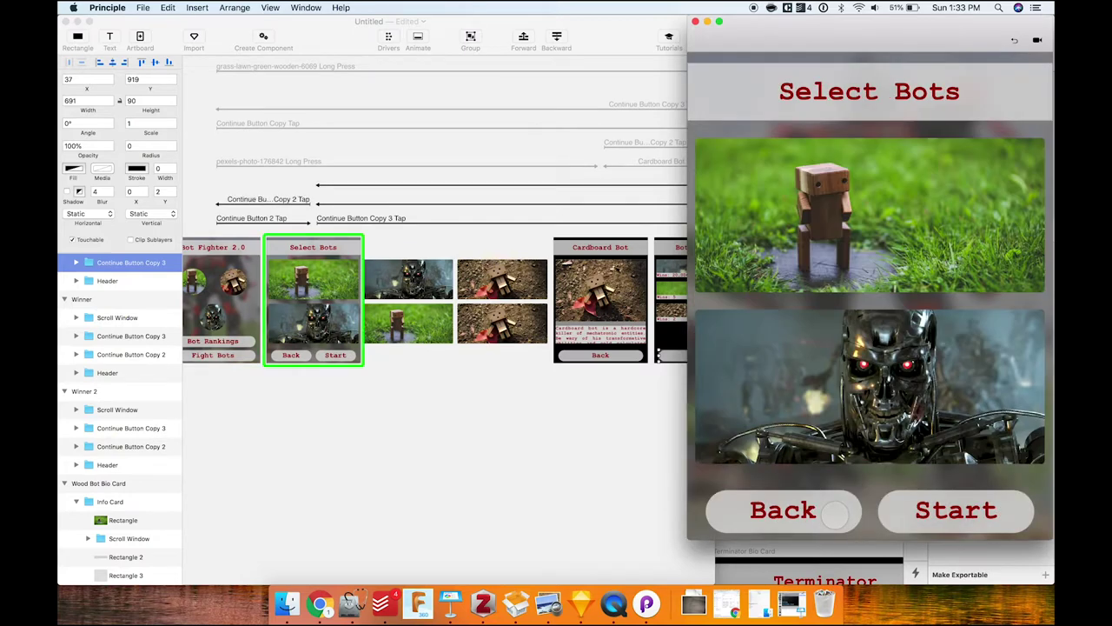
pyautogui.moveTo(886, 382); pyautogui.dragTo(743, 377)
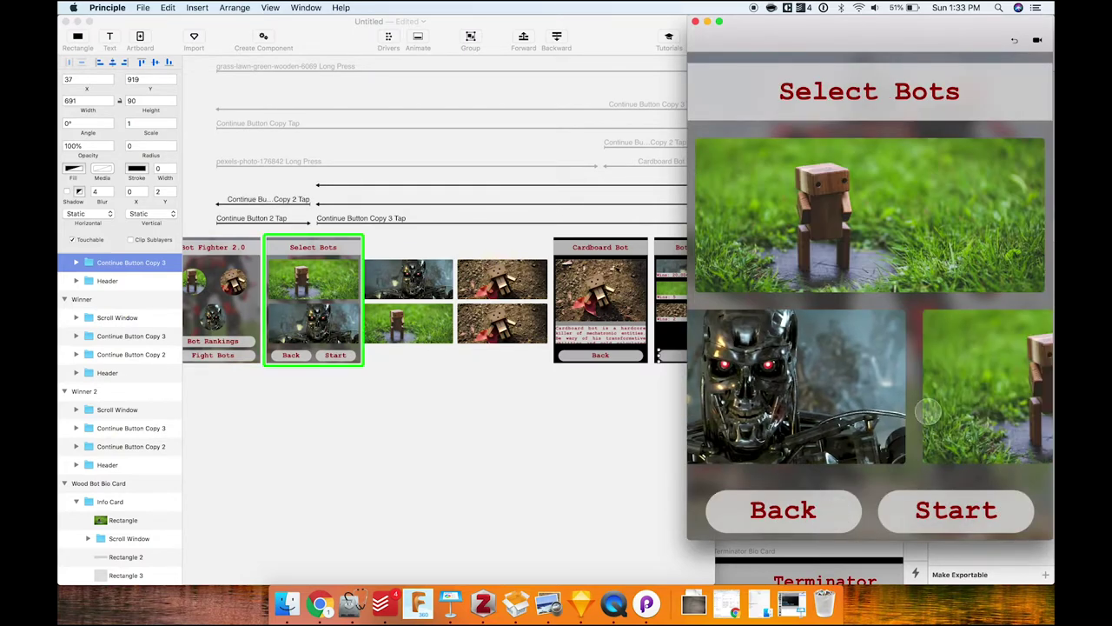
pyautogui.moveTo(928, 411); pyautogui.dragTo(889, 381)
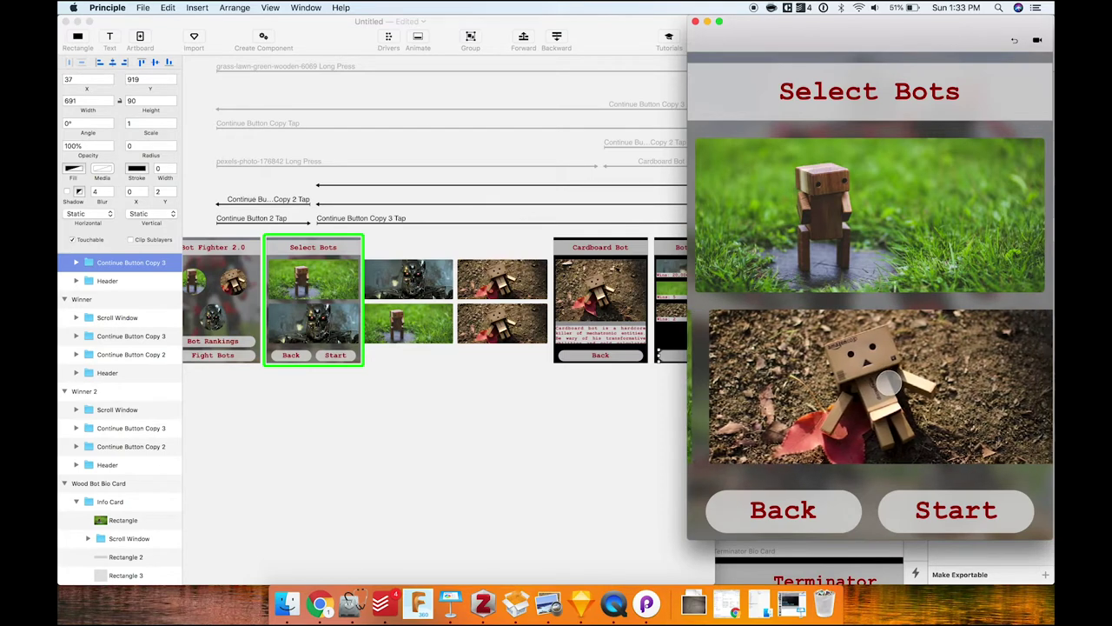